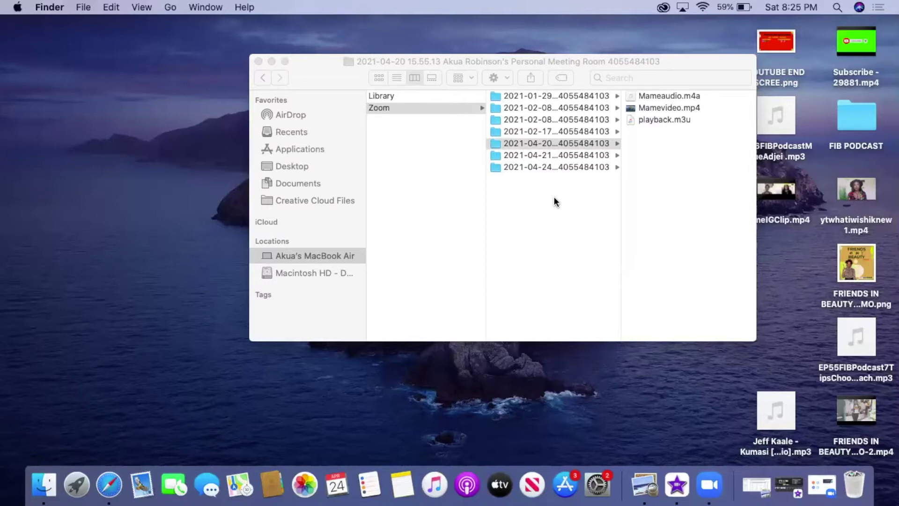
Launch GarageBand from Launchpad in the Dock.
{"action": "left_click", "coordinate": [75, 486]}
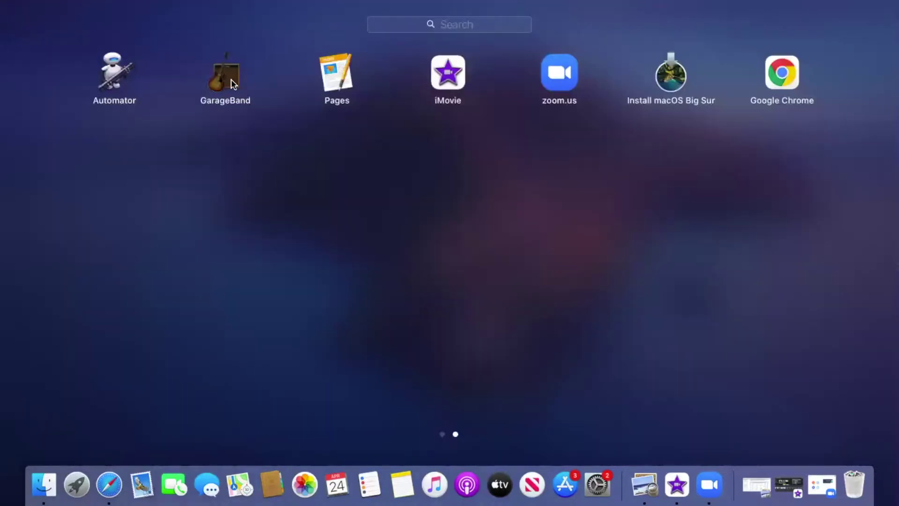
{"action": "left_click", "coordinate": [231, 79]}
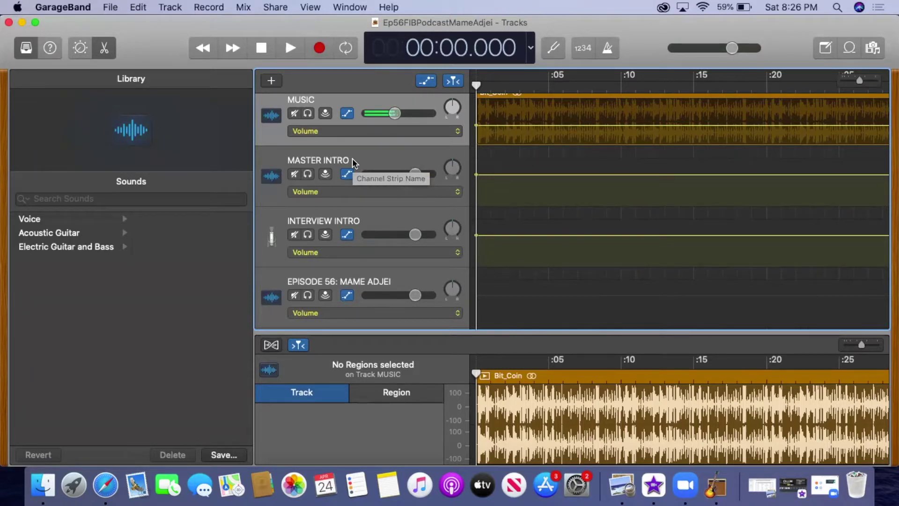
Start a new Empty Project with a single audio track, Audio 1.
{"action": "left_click", "coordinate": [114, 9]}
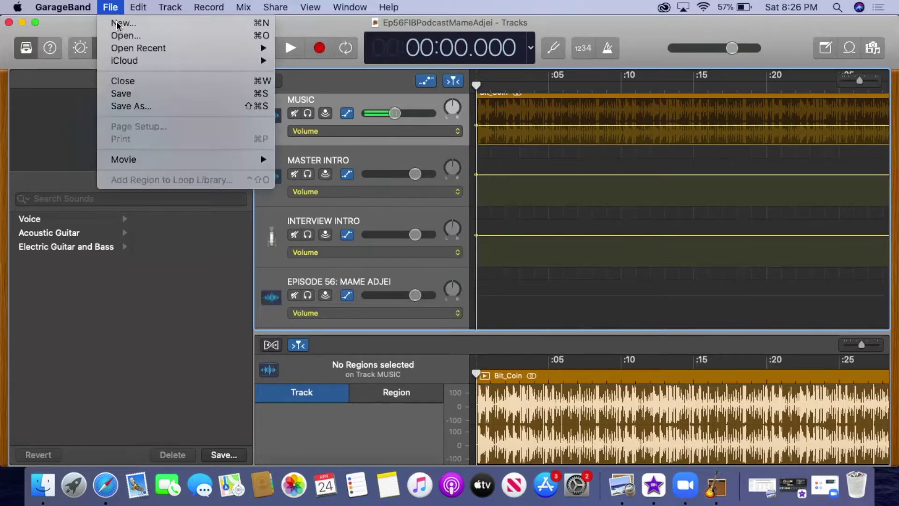
{"action": "left_click", "coordinate": [119, 23]}
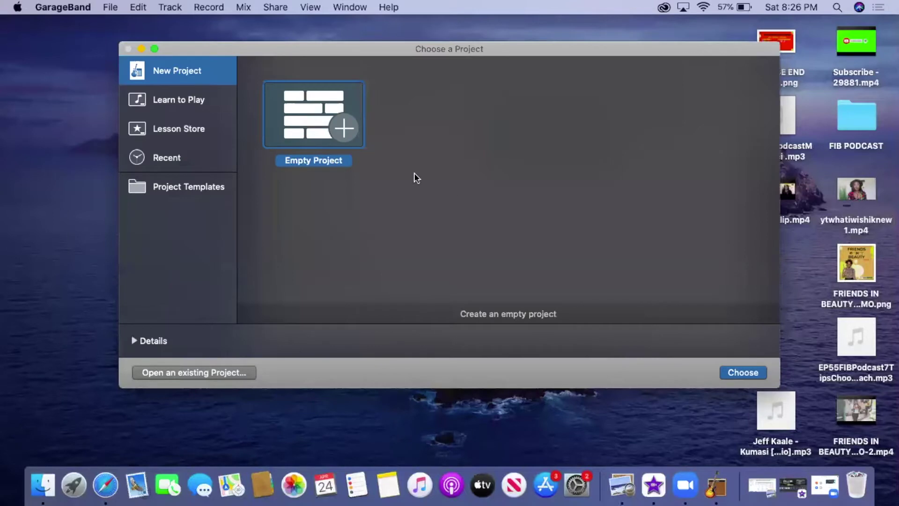
{"action": "left_click", "coordinate": [737, 372]}
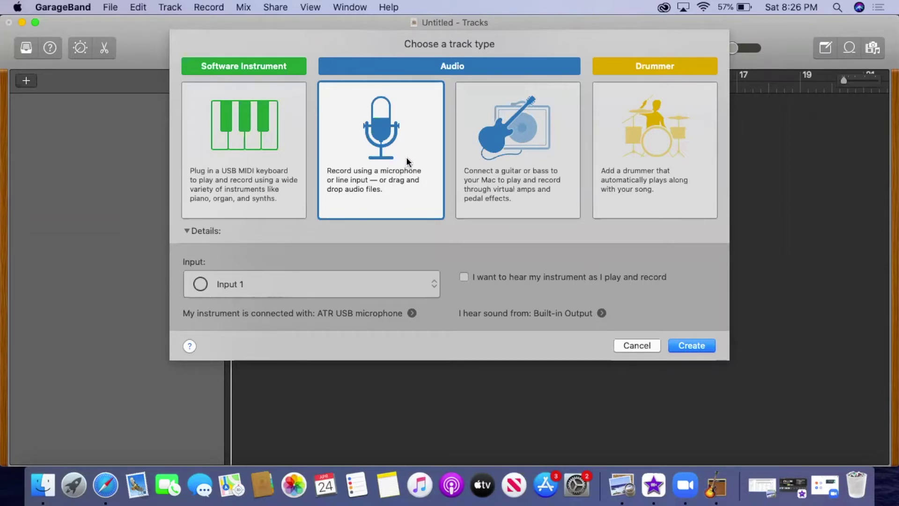
{"action": "left_click", "coordinate": [698, 344]}
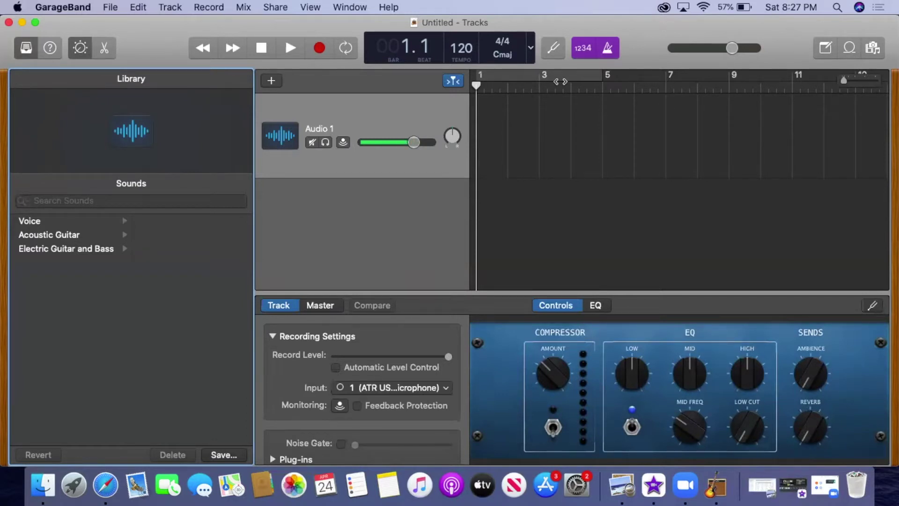
Turn off count-in and metronome, and set the LCD display to Time.
{"action": "left_click", "coordinate": [581, 58]}
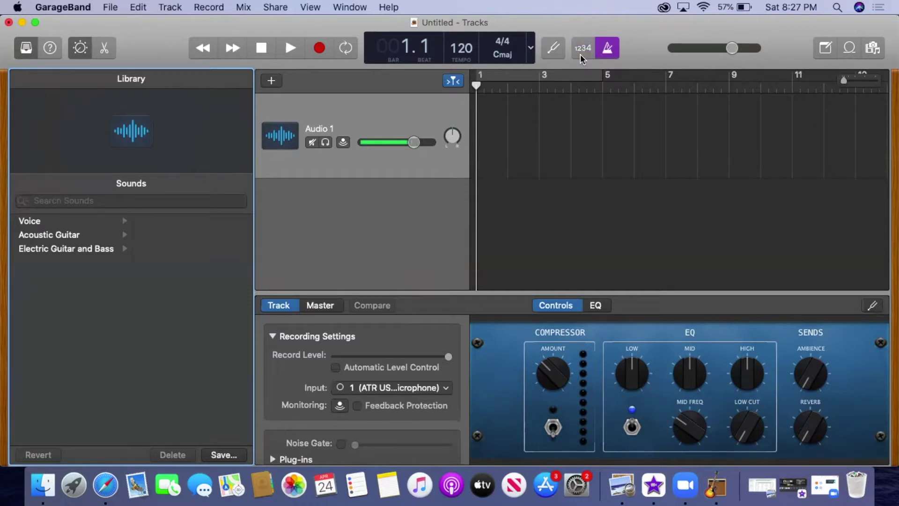
{"action": "left_click", "coordinate": [604, 57]}
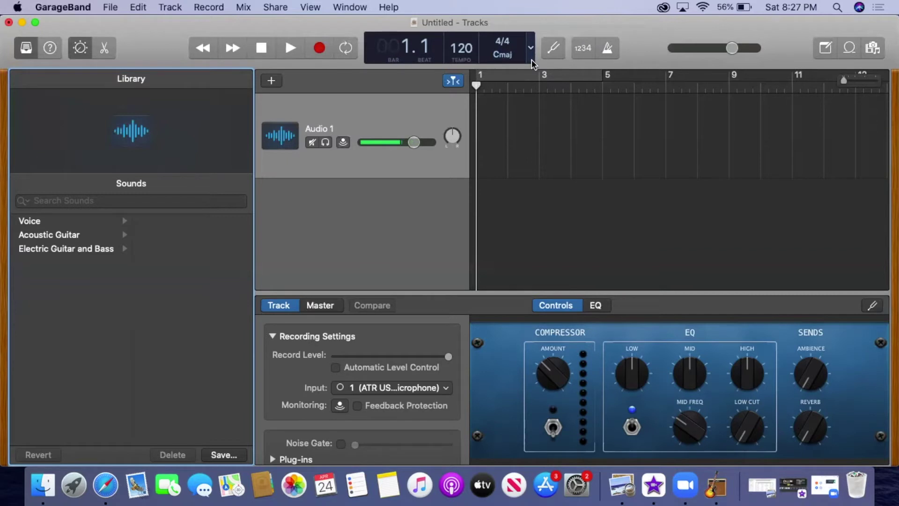
{"action": "left_click", "coordinate": [531, 60]}
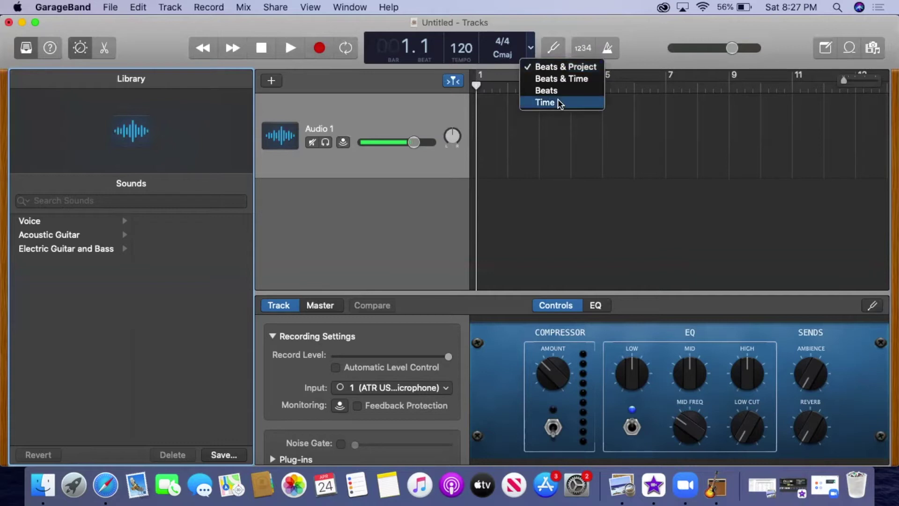
{"action": "left_click", "coordinate": [545, 102]}
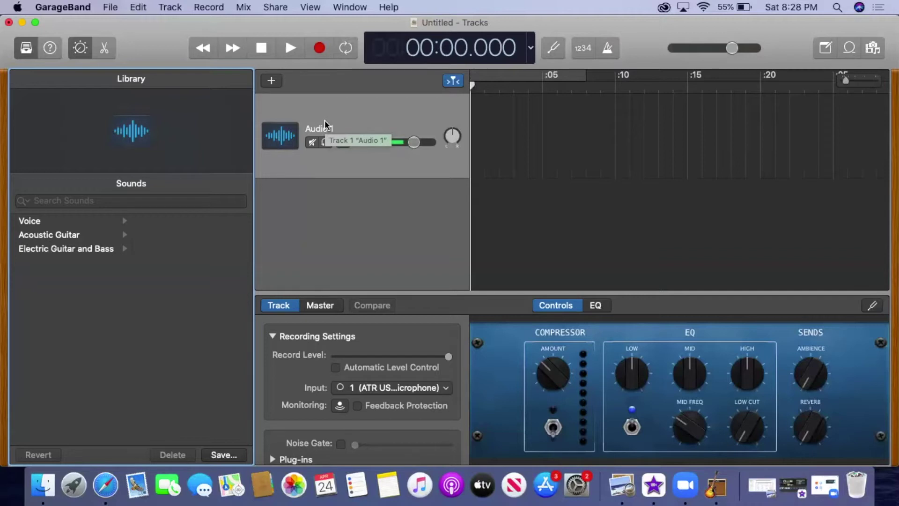
Rename Audio 1 to GEM INTRO and hide the Smart Controls.
{"action": "left_click", "coordinate": [323, 133]}
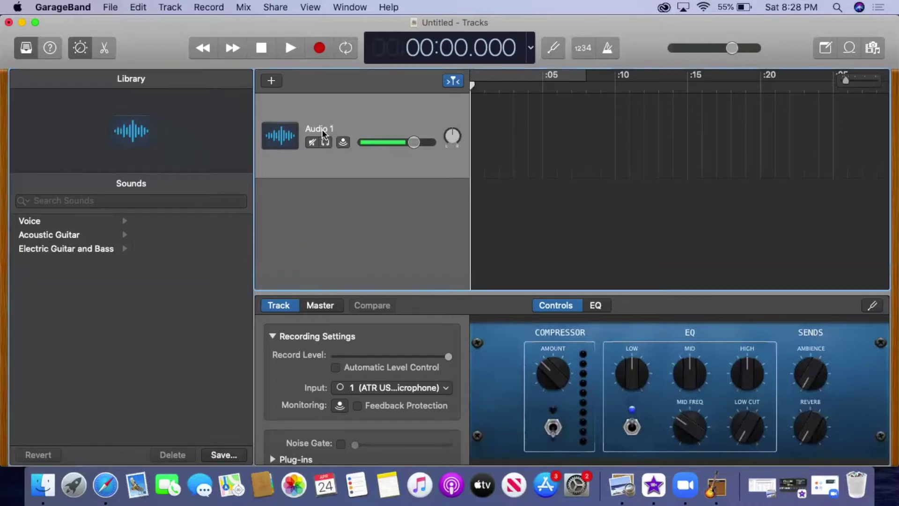
{"action": "double_click", "coordinate": [323, 130]}
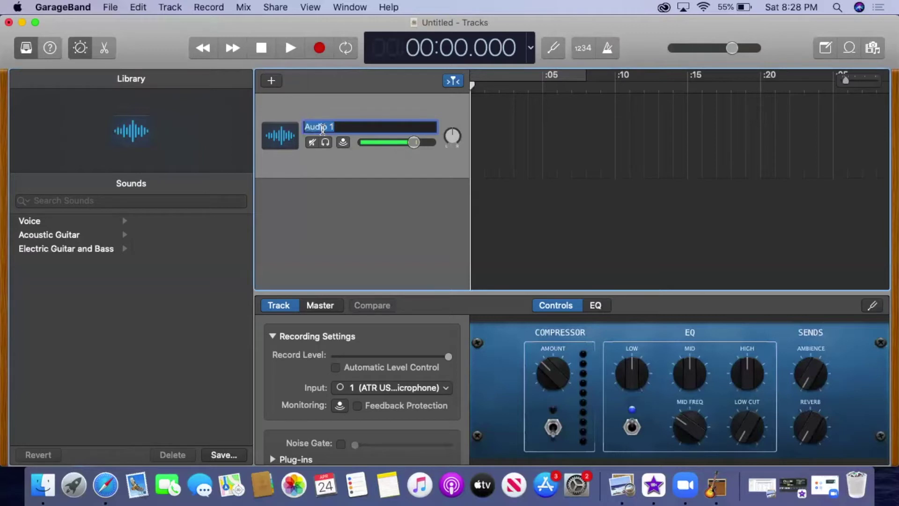
{"action": "type", "text": "GEM INTRO"}
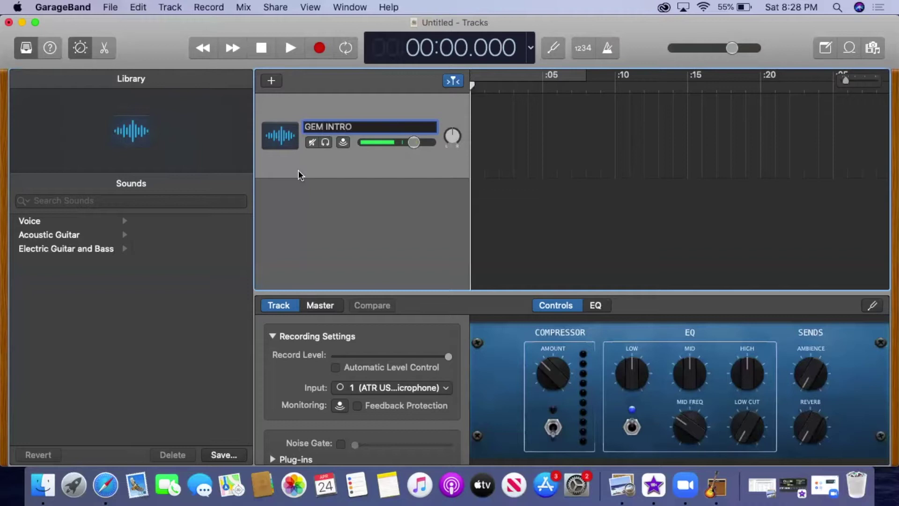
{"action": "key", "text": "Return"}
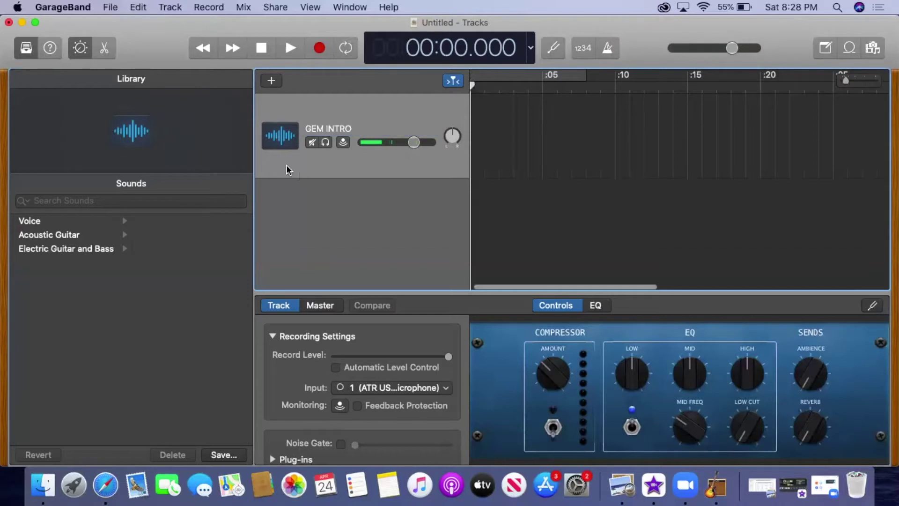
{"action": "right_click", "coordinate": [287, 169]}
{"action": "key", "text": "Escape"}
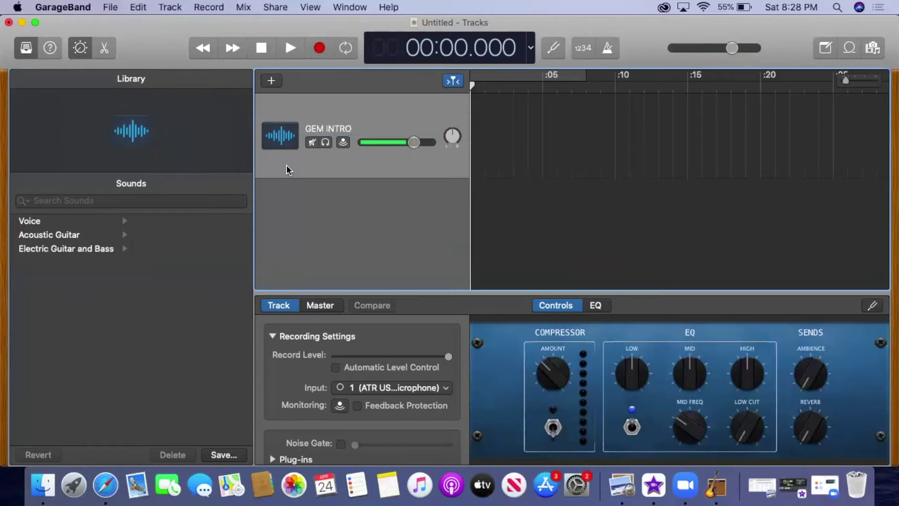
{"action": "key", "text": "b"}
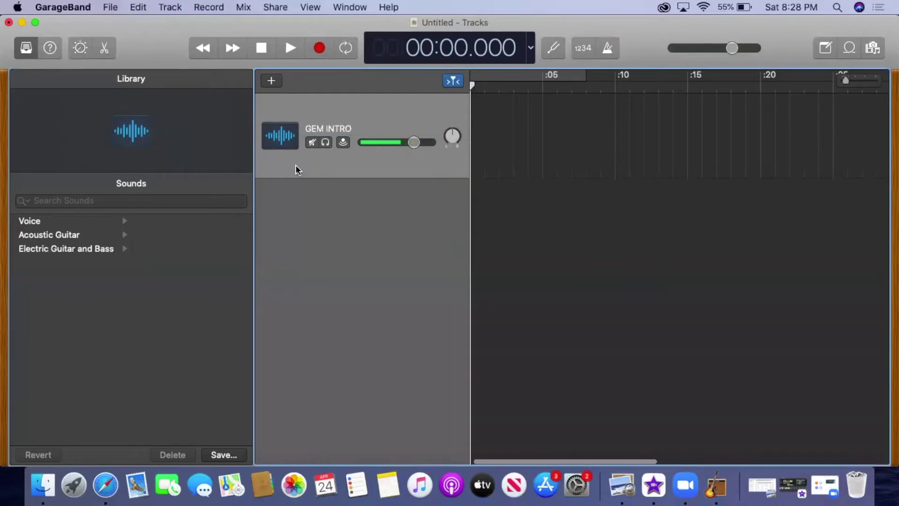
Add a second audio track named MUSIC.
{"action": "right_click", "coordinate": [296, 170]}
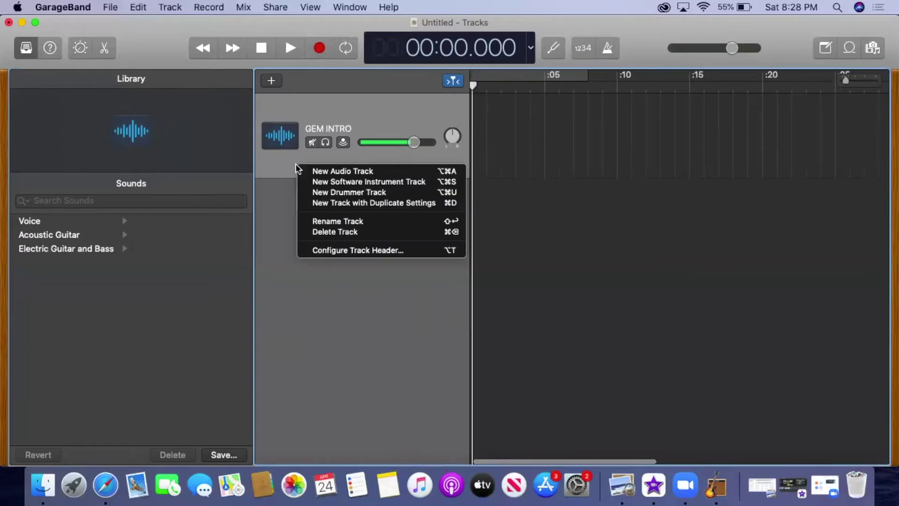
{"action": "left_click", "coordinate": [325, 174]}
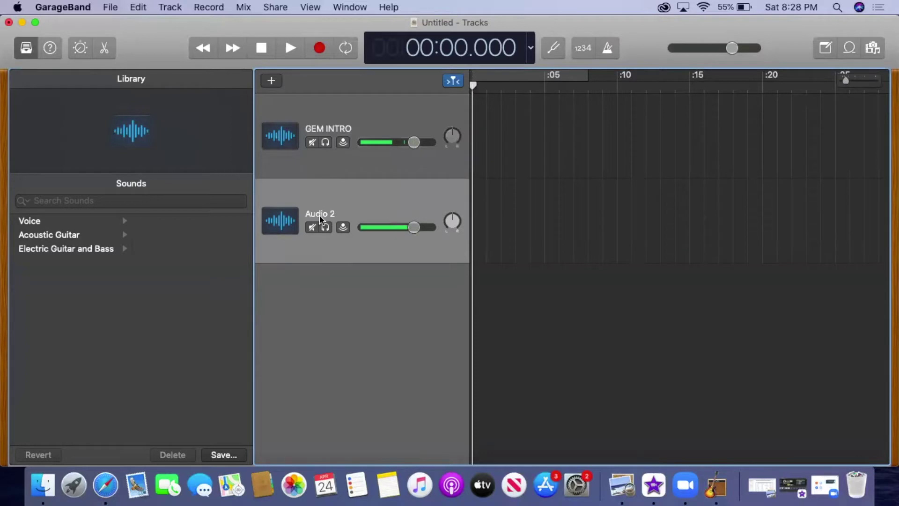
{"action": "double_click", "coordinate": [320, 213]}
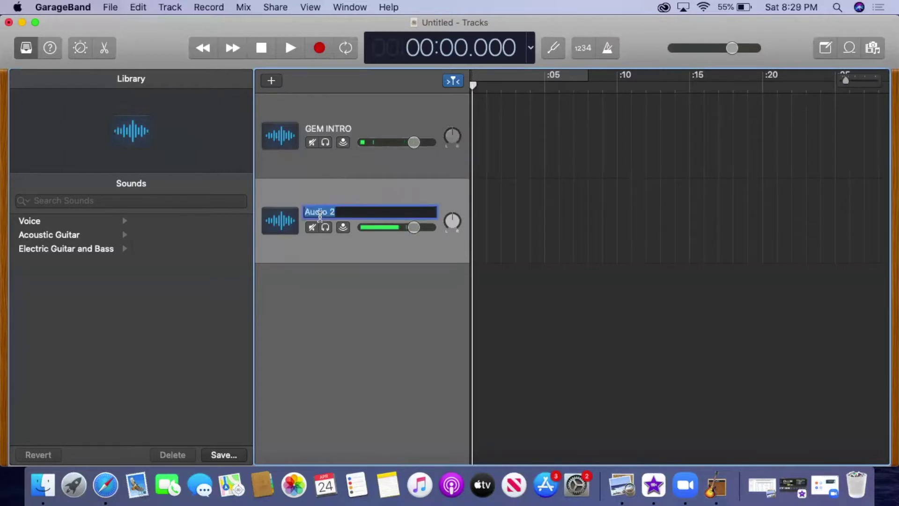
{"action": "type", "text": "MUSIC"}
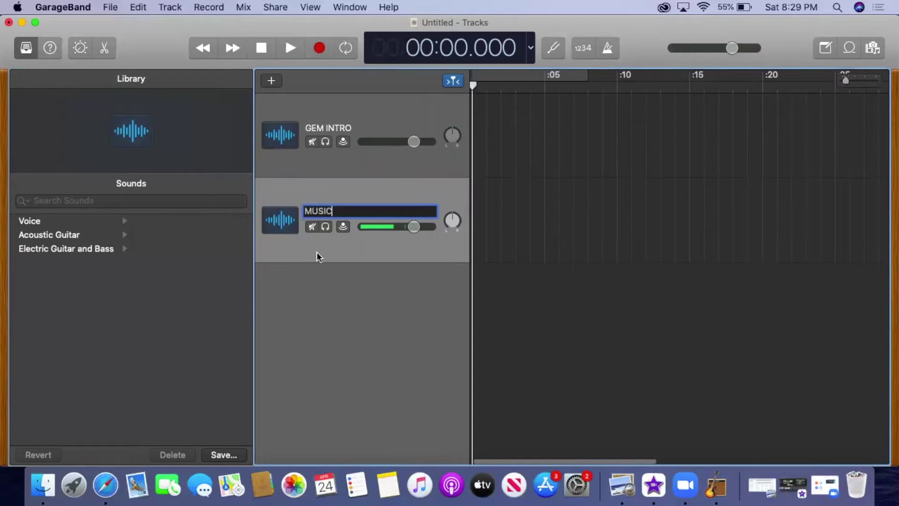
{"action": "right_click", "coordinate": [299, 245]}
{"action": "left_click", "coordinate": [295, 241]}
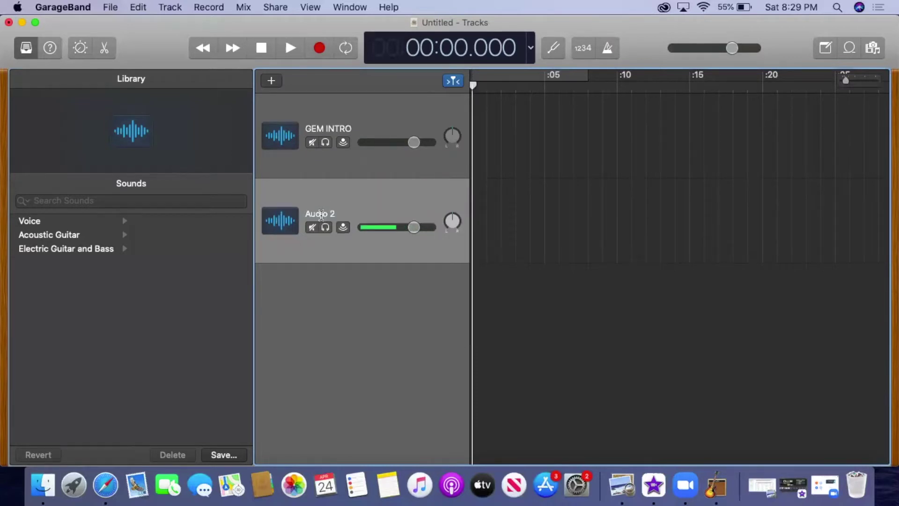
{"action": "double_click", "coordinate": [321, 215]}
{"action": "type", "text": "MUSIC"}
{"action": "key", "text": "Return"}
Add a third audio track named MASTER INTRO.
{"action": "right_click", "coordinate": [326, 253]}
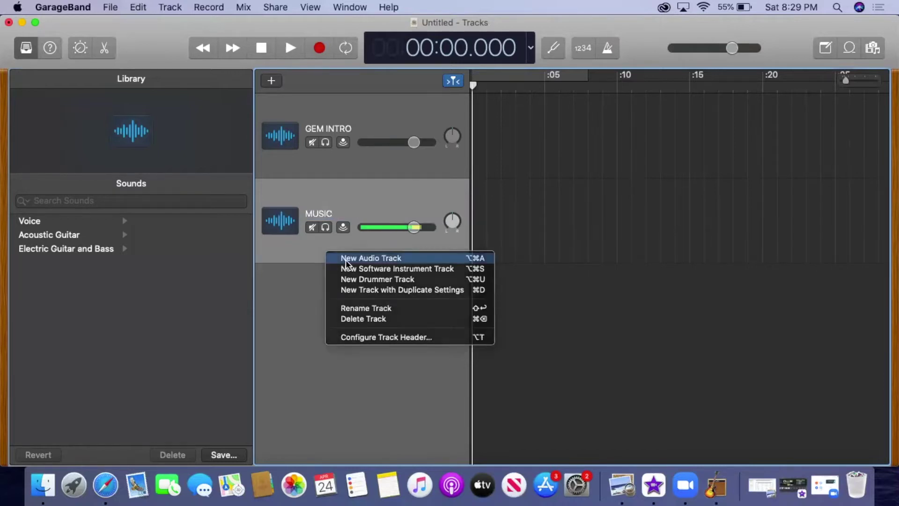
{"action": "left_click", "coordinate": [347, 258]}
{"action": "double_click", "coordinate": [321, 297]}
{"action": "type", "text": "MASTER INTRO"}
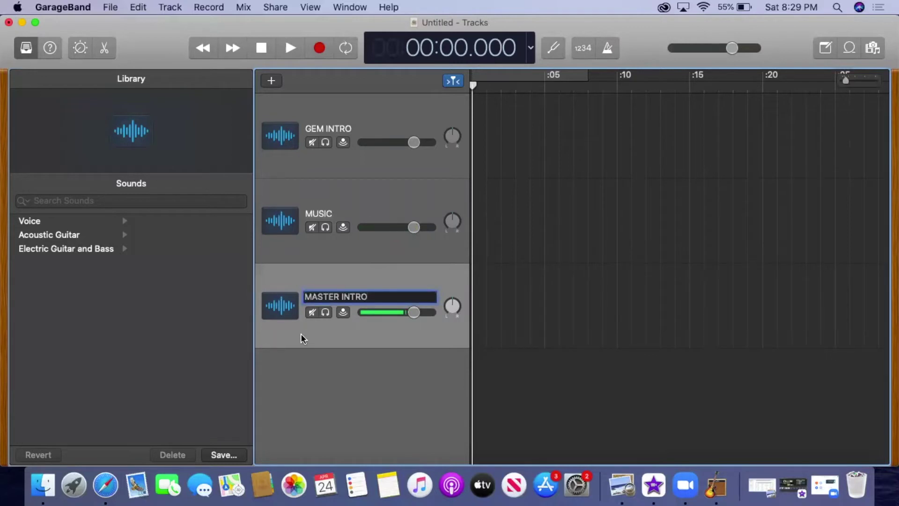
{"action": "key", "text": "Return"}
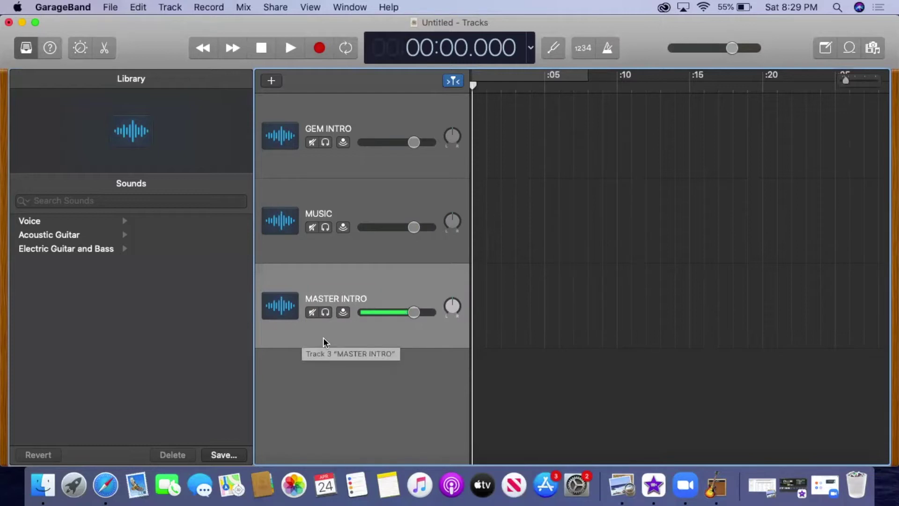
{"action": "right_click", "coordinate": [327, 339]}
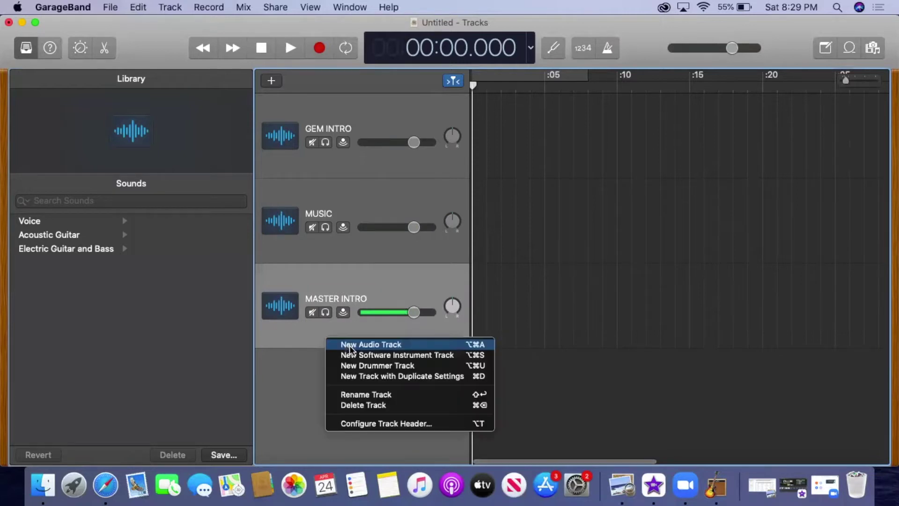
Add a fourth audio track named INTERVIEW INTRO.
{"action": "left_click", "coordinate": [349, 345]}
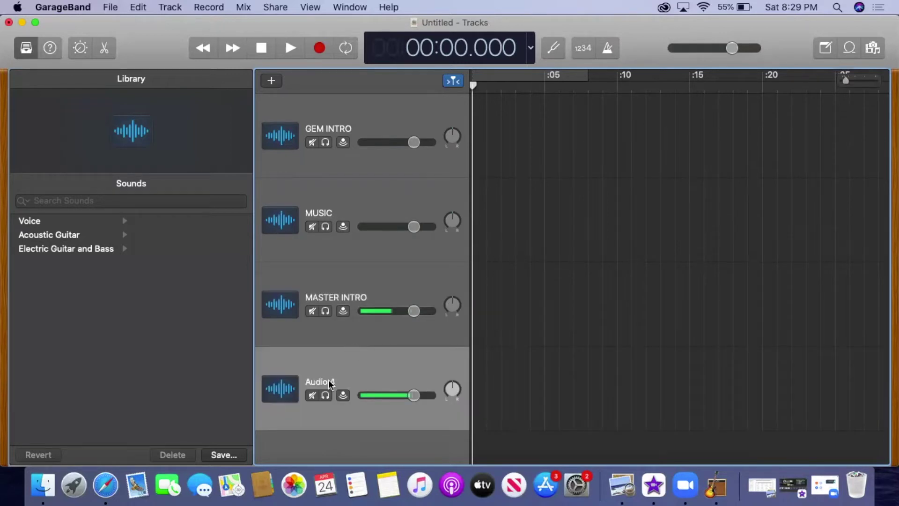
{"action": "double_click", "coordinate": [330, 381]}
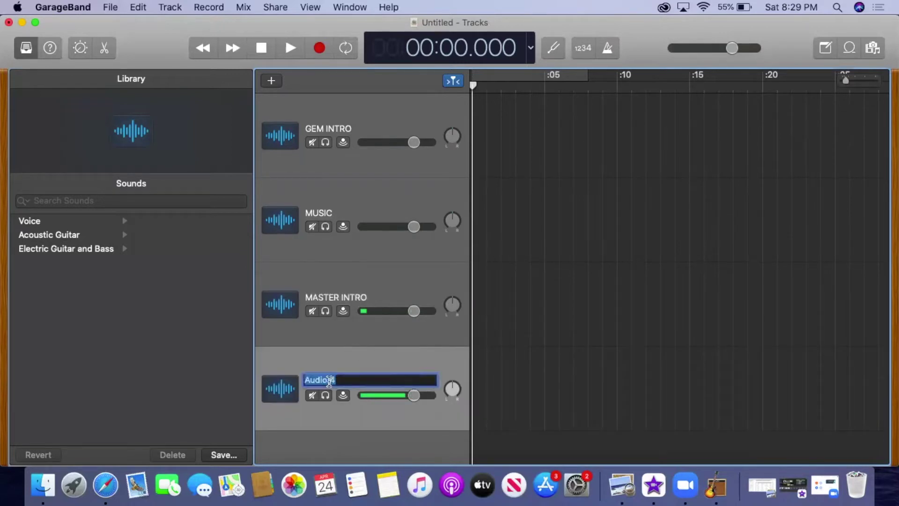
{"action": "type", "text": "INTERVIEW INTRO"}
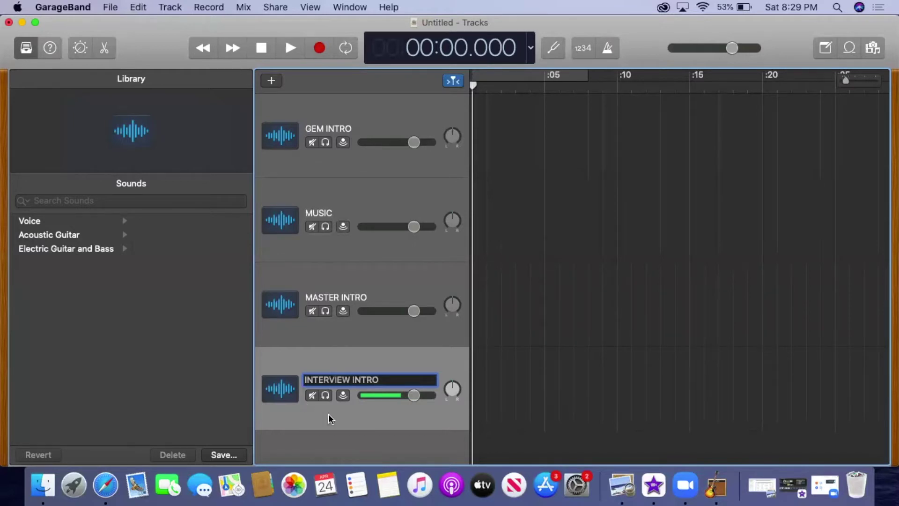
{"action": "key", "text": "Return"}
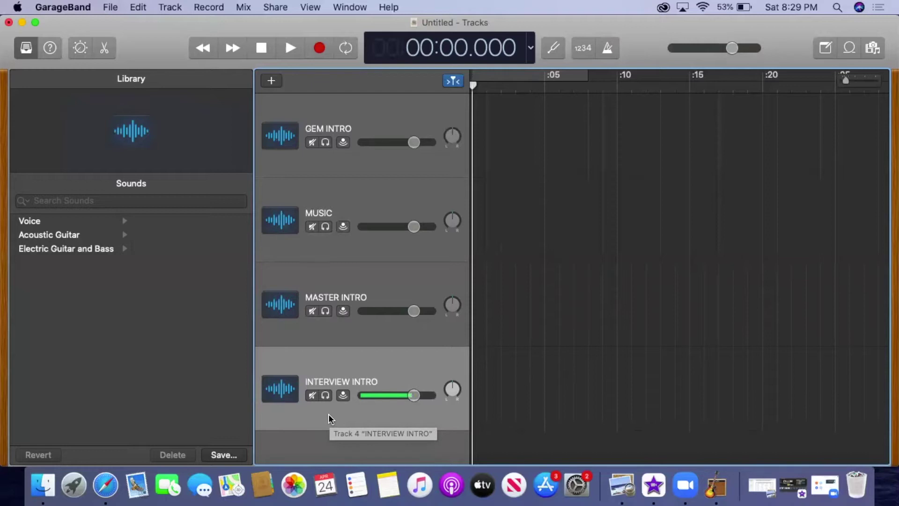
Add a track named 'EPISODE 56:' followed by the guest's name.
{"action": "right_click", "coordinate": [346, 377]}
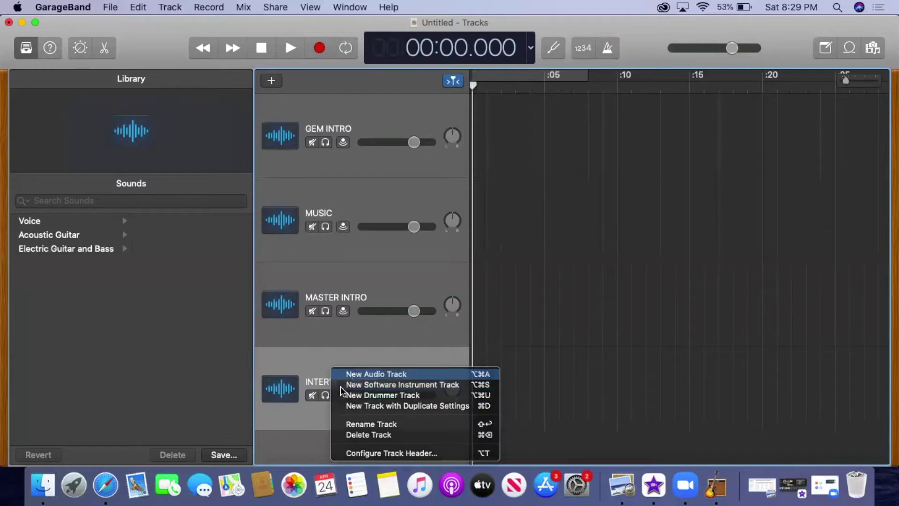
{"action": "left_click", "coordinate": [340, 387]}
{"action": "double_click", "coordinate": [338, 388]}
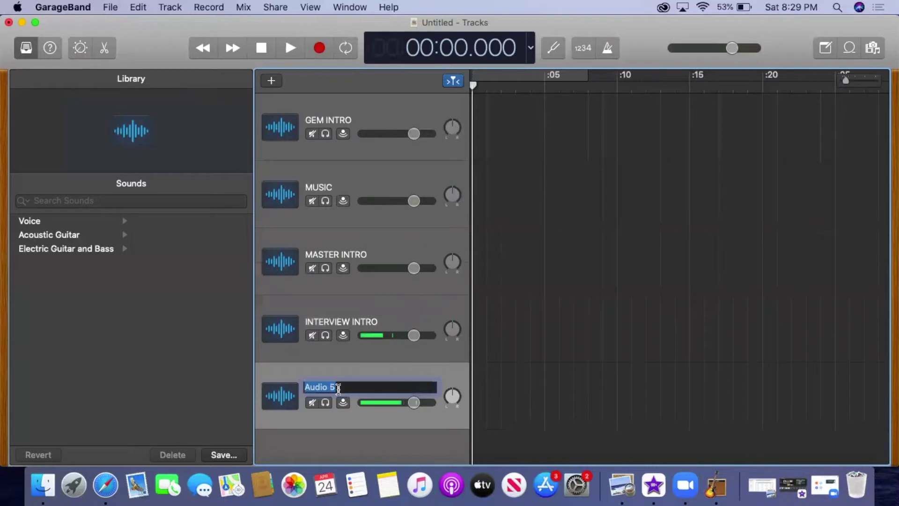
{"action": "type", "text": "EPISODE"}
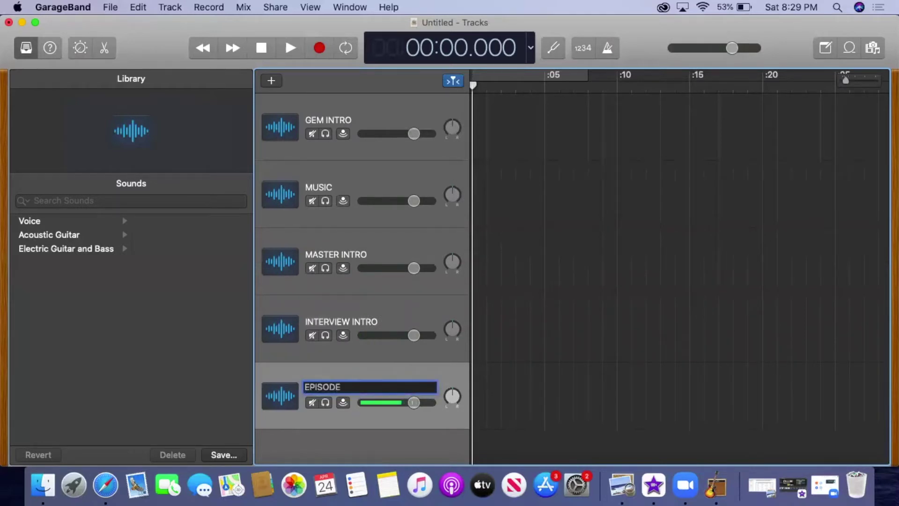
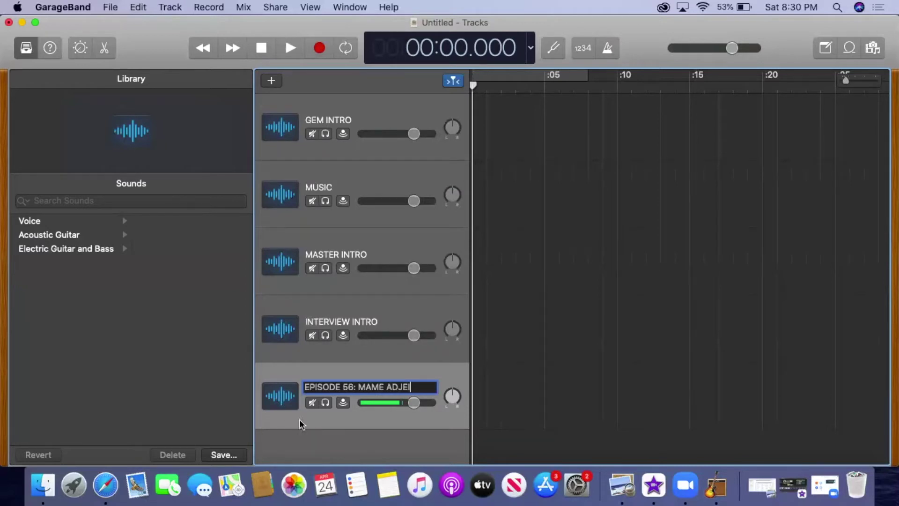
Add a MASTER OUTRO track and select the episode 56 track.
{"action": "right_click", "coordinate": [317, 418]}
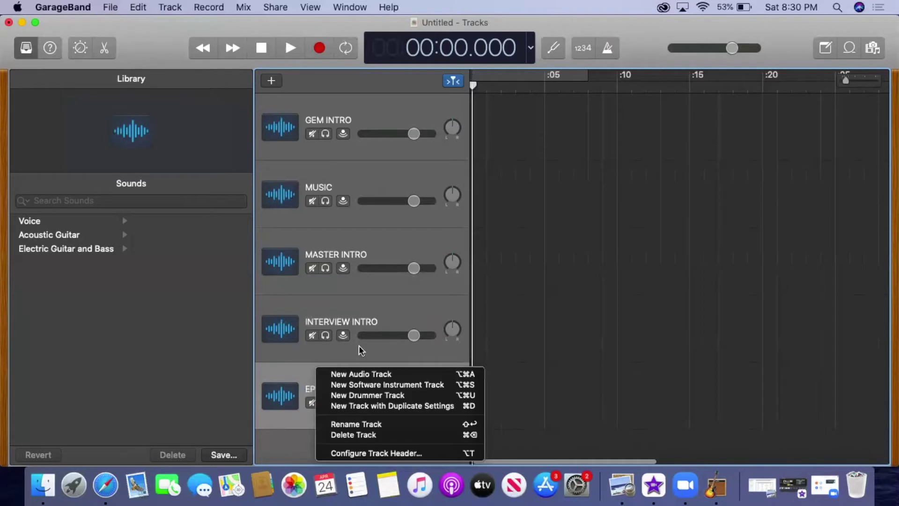
{"action": "left_click", "coordinate": [360, 373]}
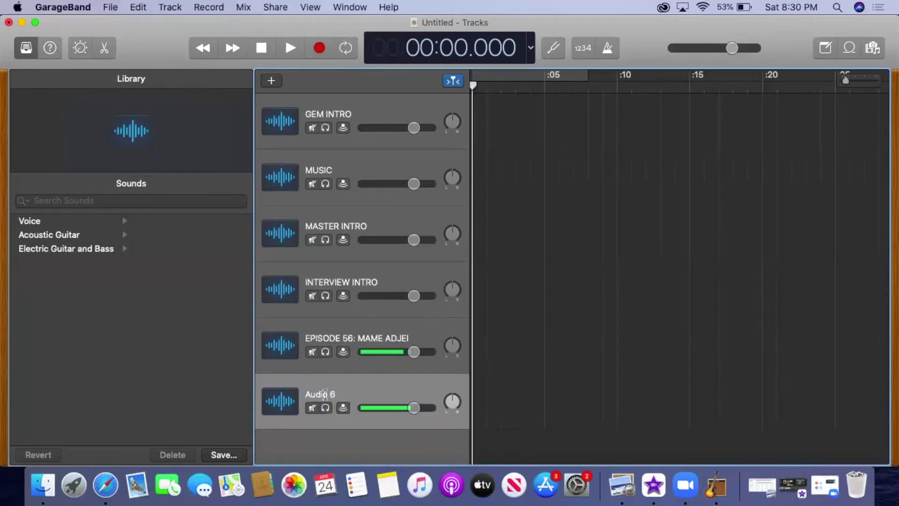
{"action": "double_click", "coordinate": [326, 393]}
{"action": "type", "text": "MASTER"}
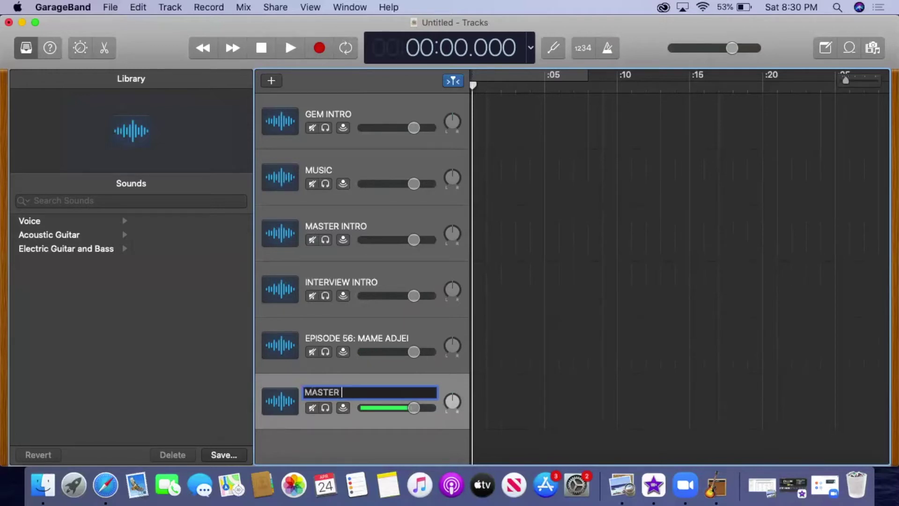
{"action": "type", "text": " OUTRO"}
{"action": "left_click", "coordinate": [445, 393]}
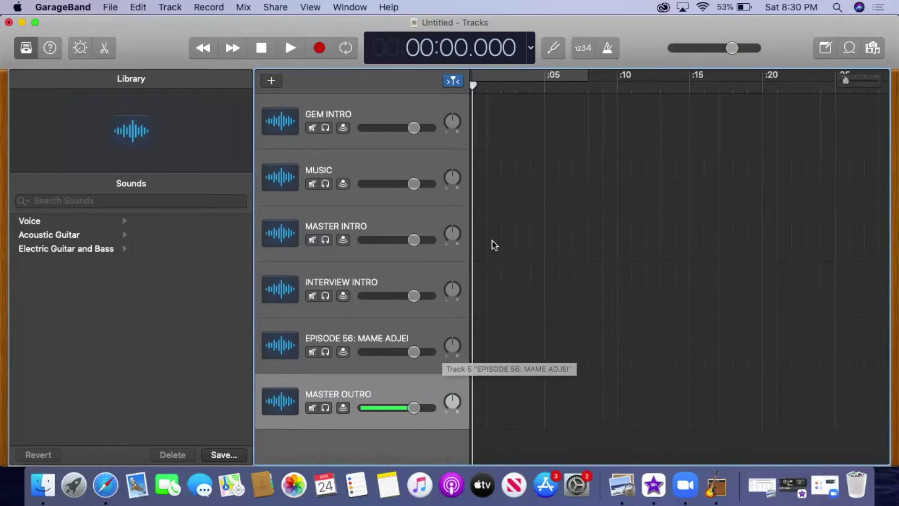
{"action": "left_click", "coordinate": [309, 334]}
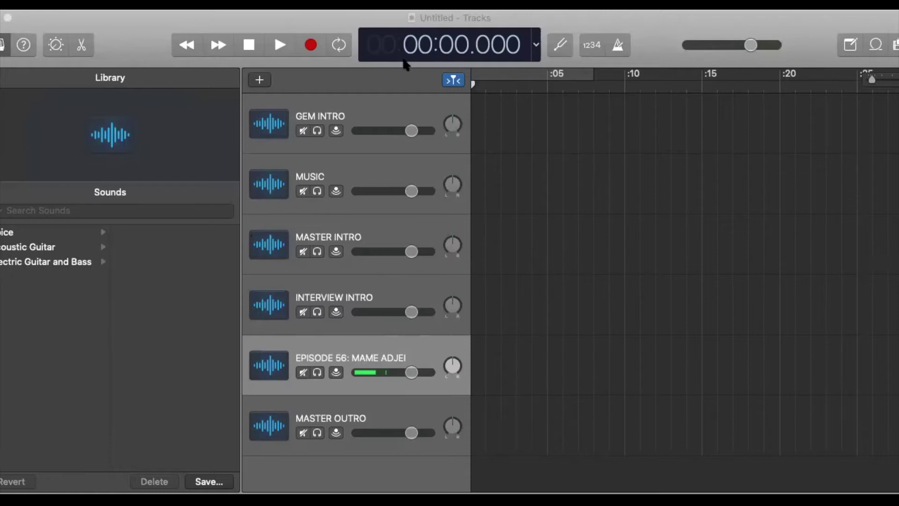
Drop the interview recording at 0:00 on the episode 56 track and review it.
{"action": "left_click_drag", "start_coordinate": [494, 363], "coordinate": [475, 369]}
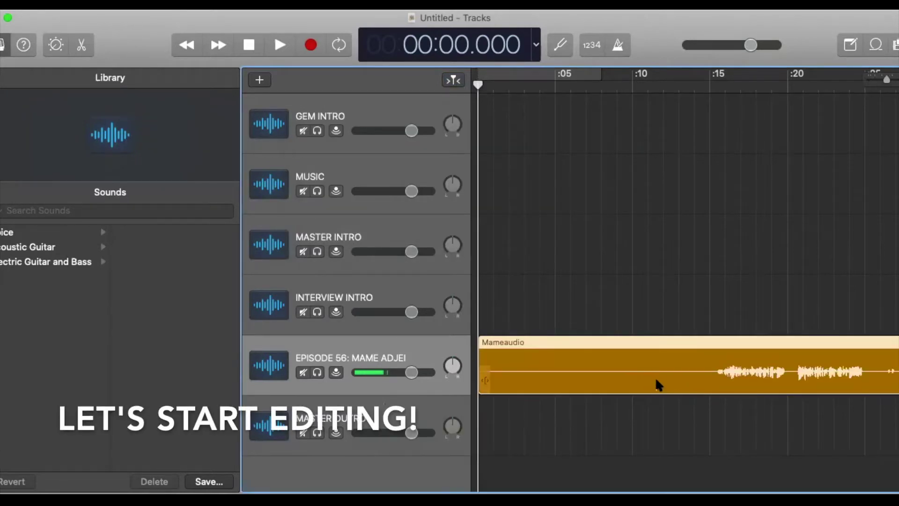
{"action": "scroll", "coordinate": [657, 380], "scroll_direction": "right", "scroll_amount": 3}
{"action": "scroll", "coordinate": [655, 377], "scroll_direction": "left", "scroll_amount": 3}
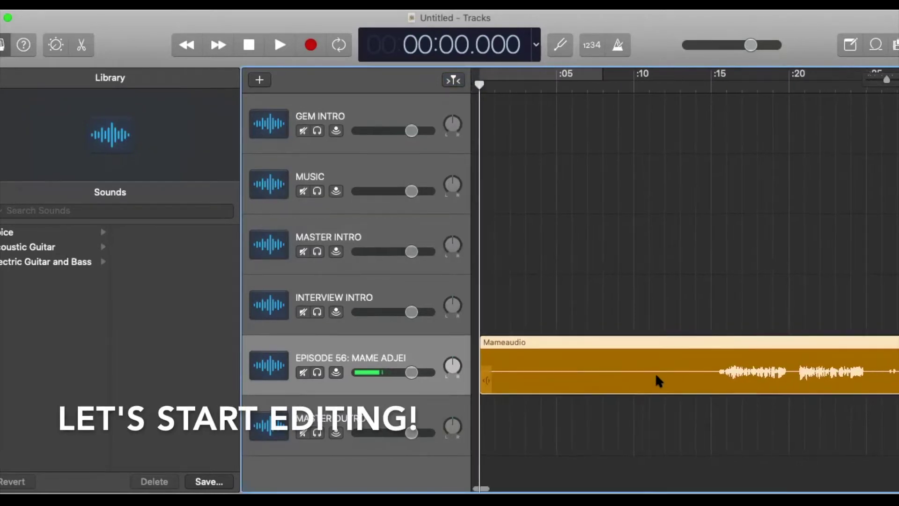
{"action": "scroll", "coordinate": [651, 382], "scroll_direction": "right", "scroll_amount": 8}
{"action": "scroll", "coordinate": [645, 386], "scroll_direction": "right", "scroll_amount": 20}
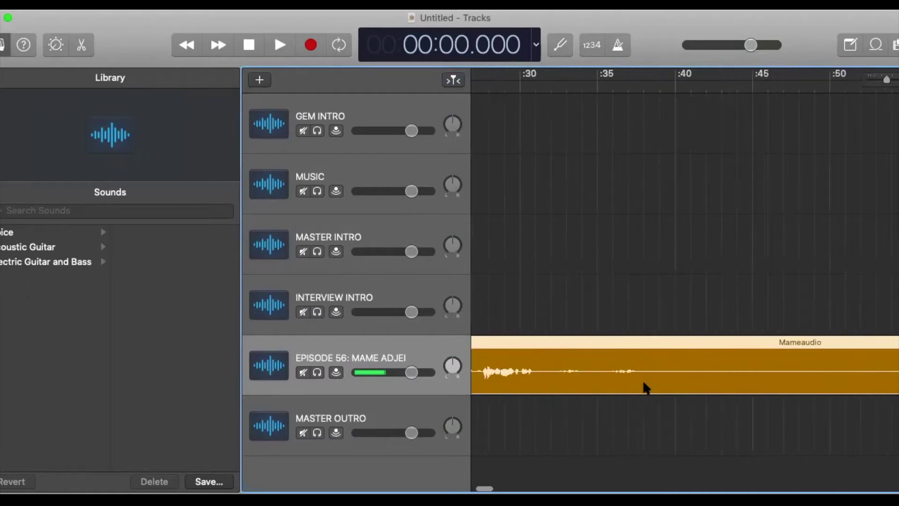
{"action": "scroll", "coordinate": [623, 397], "scroll_direction": "right", "scroll_amount": 20}
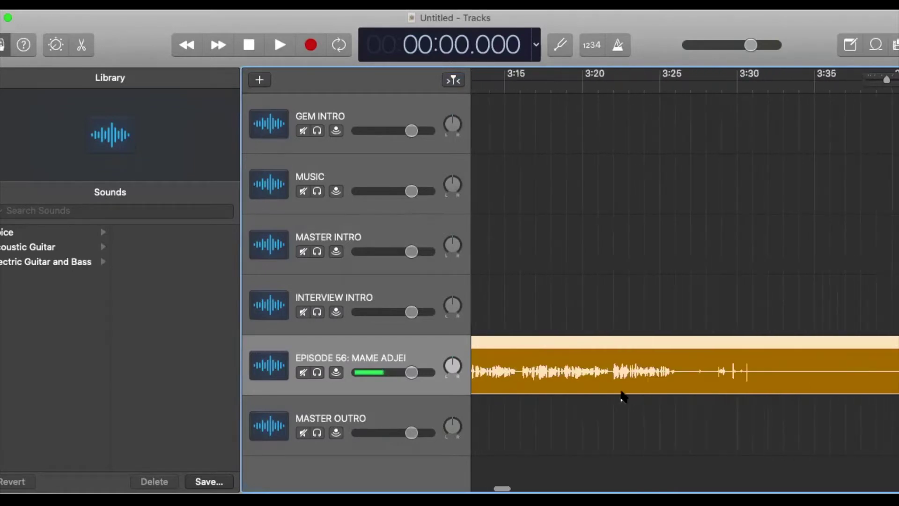
{"action": "scroll", "coordinate": [623, 397], "scroll_direction": "right", "scroll_amount": 20}
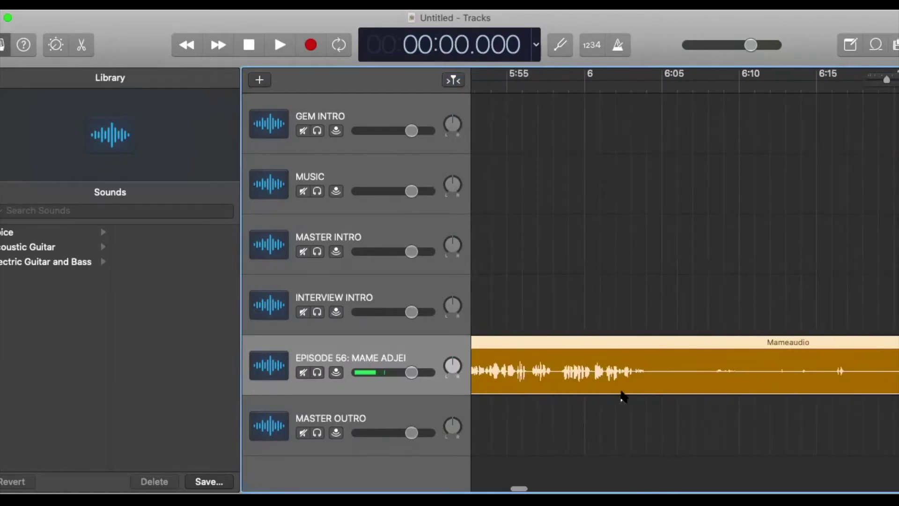
{"action": "scroll", "coordinate": [623, 396], "scroll_direction": "left", "scroll_amount": 20}
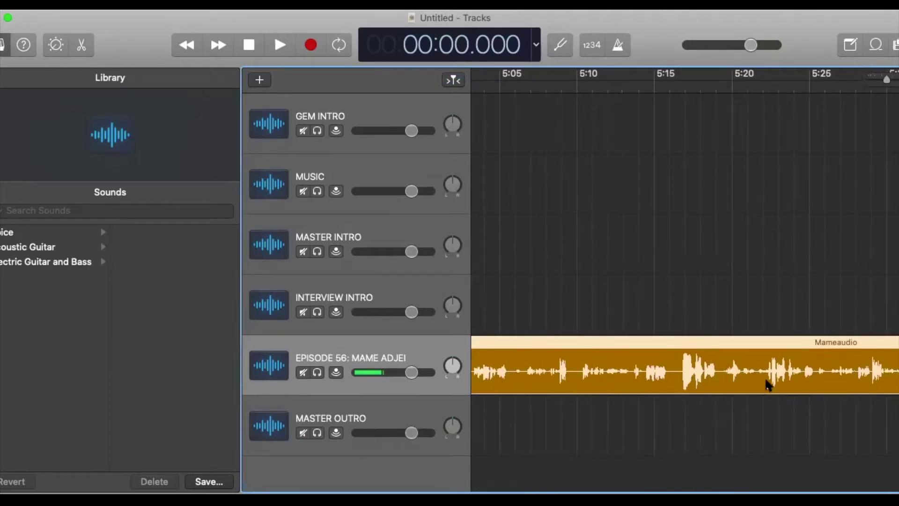
{"action": "scroll", "coordinate": [768, 384], "scroll_direction": "left", "scroll_amount": 10}
{"action": "scroll", "coordinate": [767, 383], "scroll_direction": "left", "scroll_amount": 20}
{"action": "scroll", "coordinate": [768, 384], "scroll_direction": "right", "scroll_amount": 20}
{"action": "scroll", "coordinate": [768, 385], "scroll_direction": "right", "scroll_amount": 15}
{"action": "scroll", "coordinate": [768, 385], "scroll_direction": "right", "scroll_amount": 10}
{"action": "scroll", "coordinate": [745, 391], "scroll_direction": "left", "scroll_amount": 20}
{"action": "scroll", "coordinate": [745, 391], "scroll_direction": "left", "scroll_amount": 2}
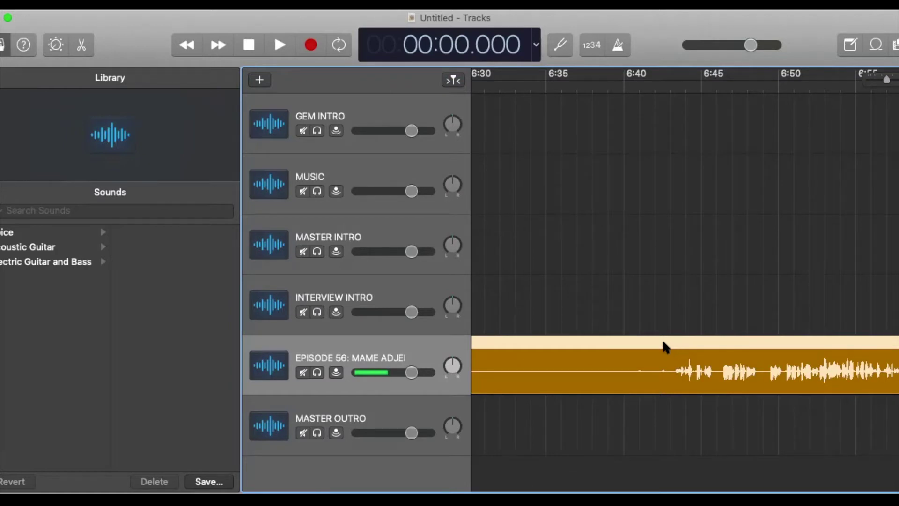
Open the interview region in the Audio Editor and set the playhead at 6:43.039.
{"action": "double_click", "coordinate": [665, 347]}
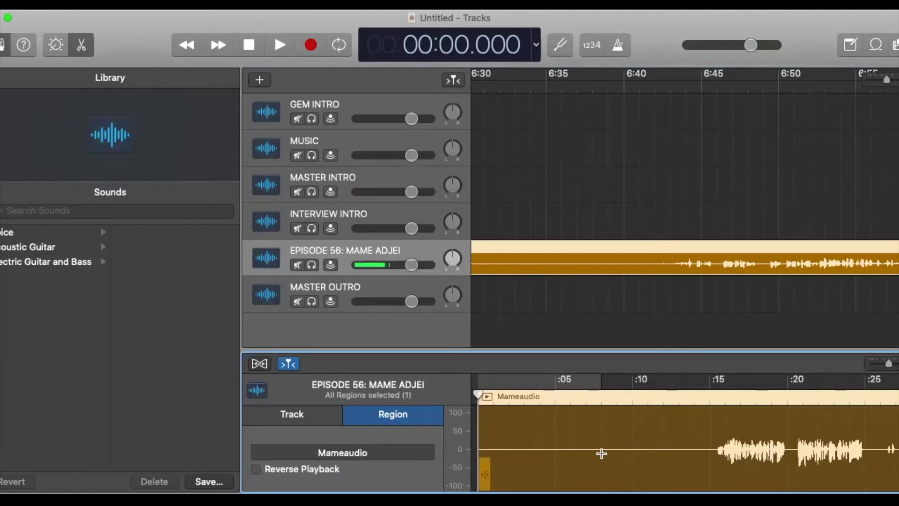
{"action": "scroll", "coordinate": [706, 468], "scroll_direction": "right", "scroll_amount": 5}
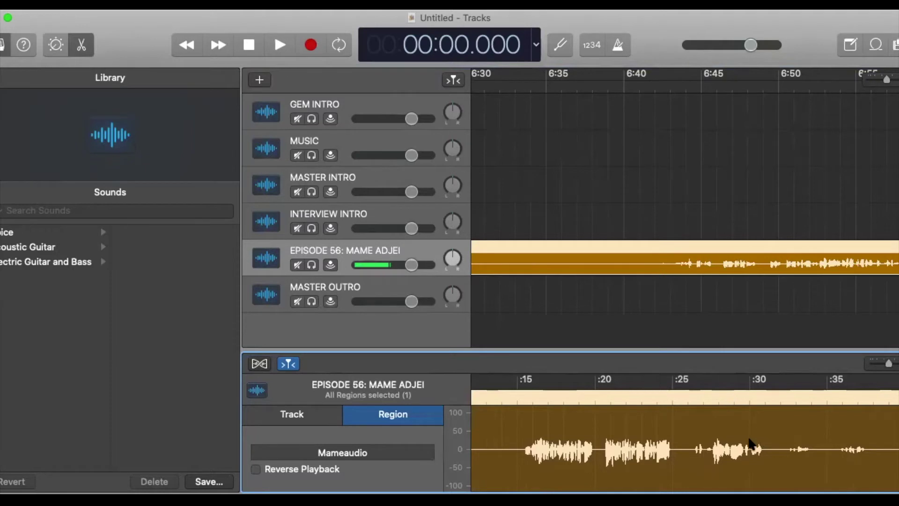
{"action": "scroll", "coordinate": [756, 445], "scroll_direction": "right", "scroll_amount": 7}
{"action": "scroll", "coordinate": [752, 444], "scroll_direction": "right", "scroll_amount": 20}
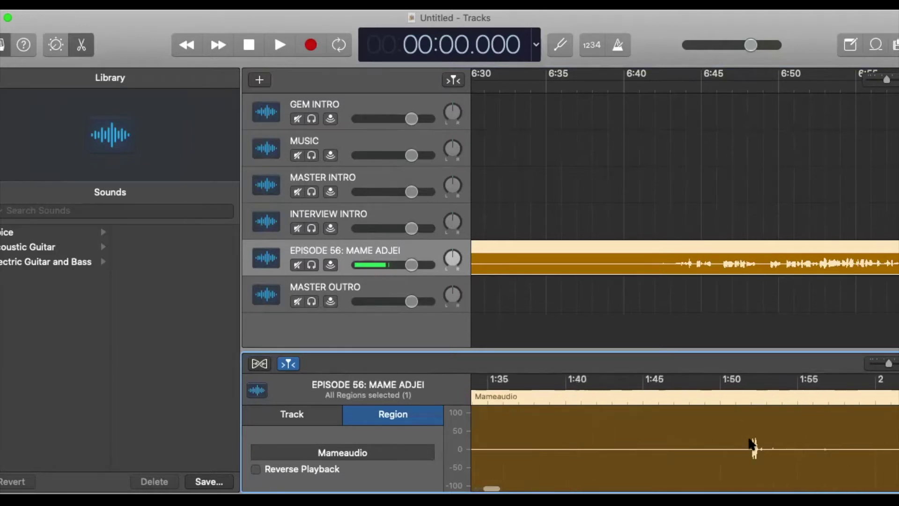
{"action": "scroll", "coordinate": [752, 444], "scroll_direction": "right", "scroll_amount": 20}
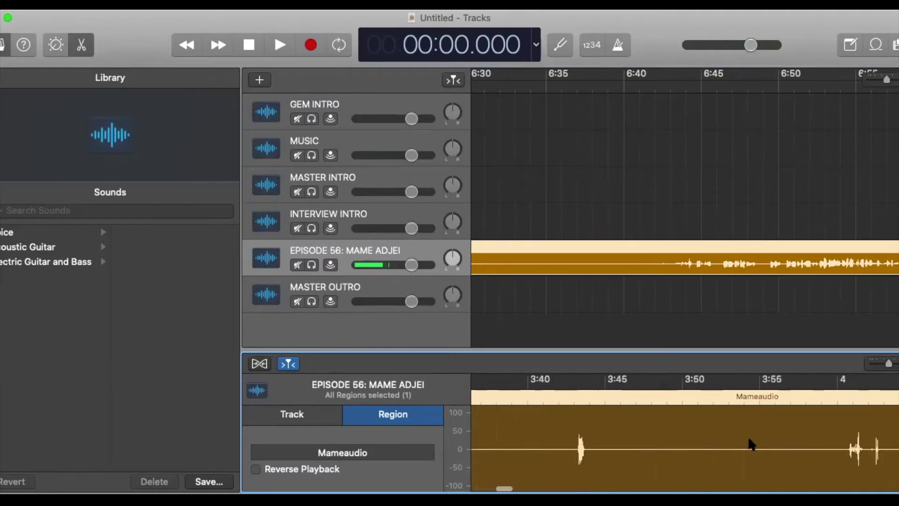
{"action": "scroll", "coordinate": [752, 444], "scroll_direction": "right", "scroll_amount": 20}
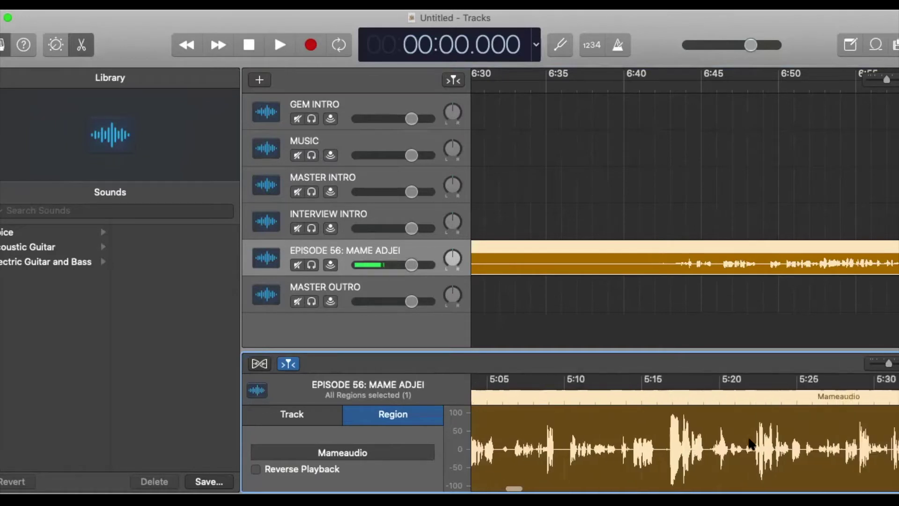
{"action": "scroll", "coordinate": [751, 444], "scroll_direction": "right", "scroll_amount": 20}
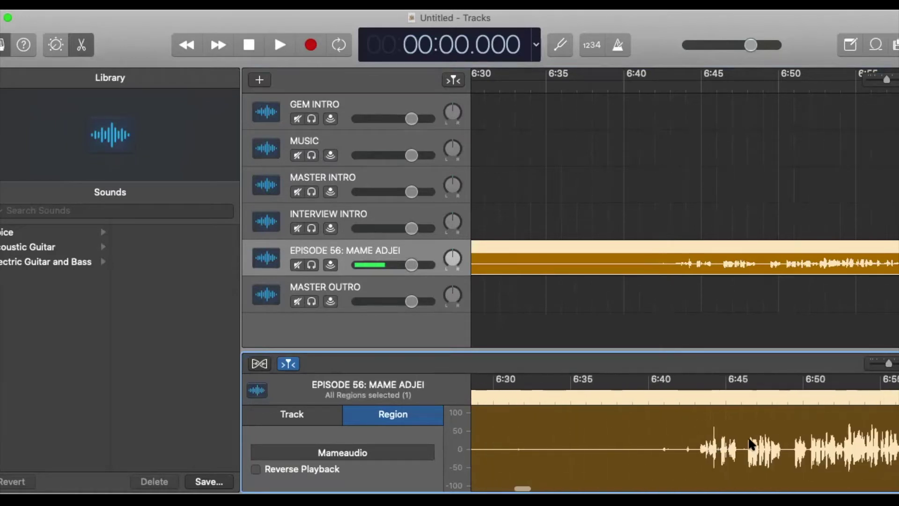
{"action": "scroll", "coordinate": [751, 443], "scroll_direction": "right", "scroll_amount": 7}
{"action": "scroll", "coordinate": [752, 443], "scroll_direction": "left", "scroll_amount": 9}
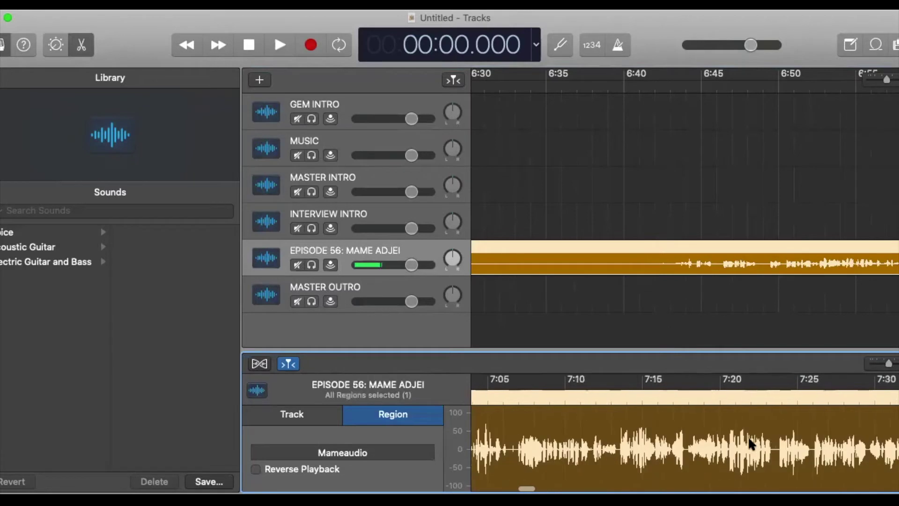
{"action": "scroll", "coordinate": [751, 444], "scroll_direction": "left", "scroll_amount": 4}
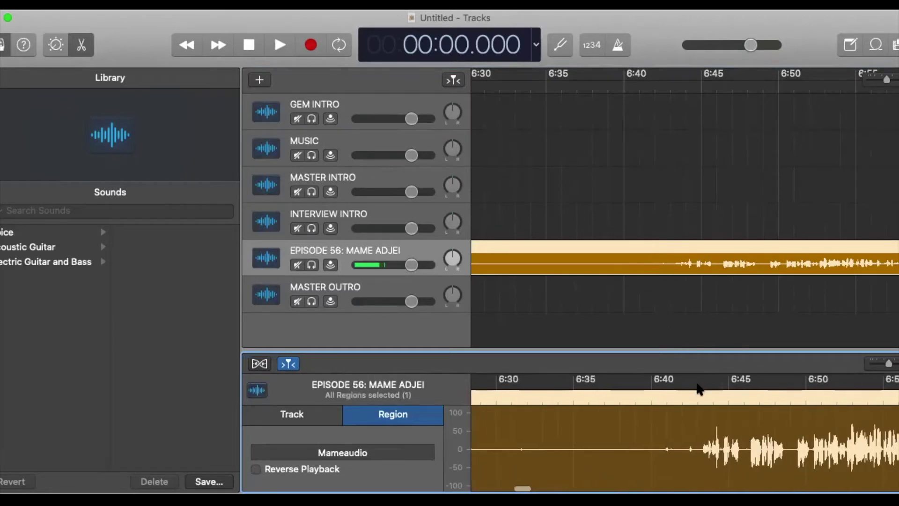
{"action": "left_click", "coordinate": [698, 396]}
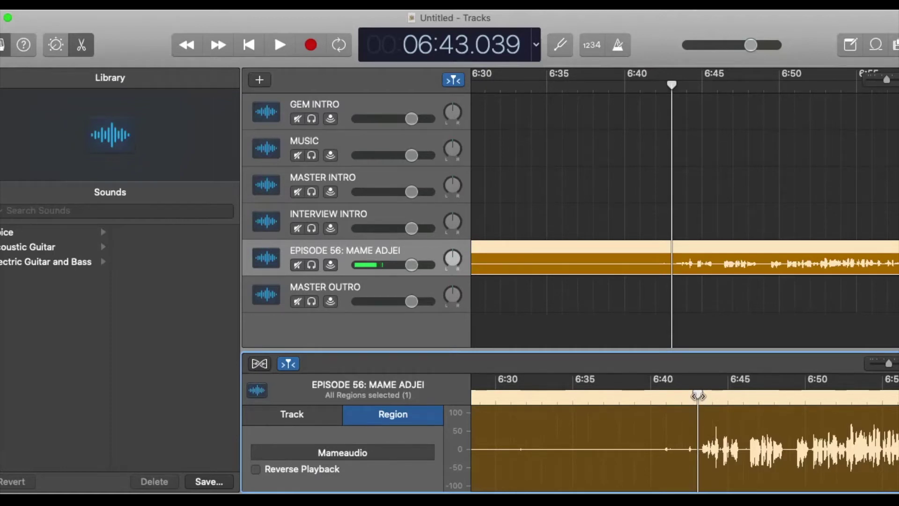
Split the interview at 6:43, delete the silent lead-in, and play back to check.
{"action": "key", "text": "super+t"}
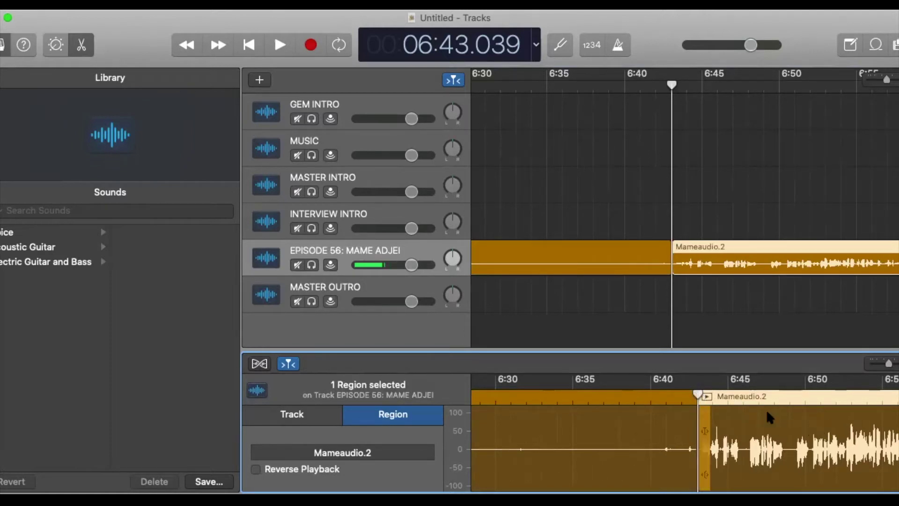
{"action": "left_click", "coordinate": [655, 423]}
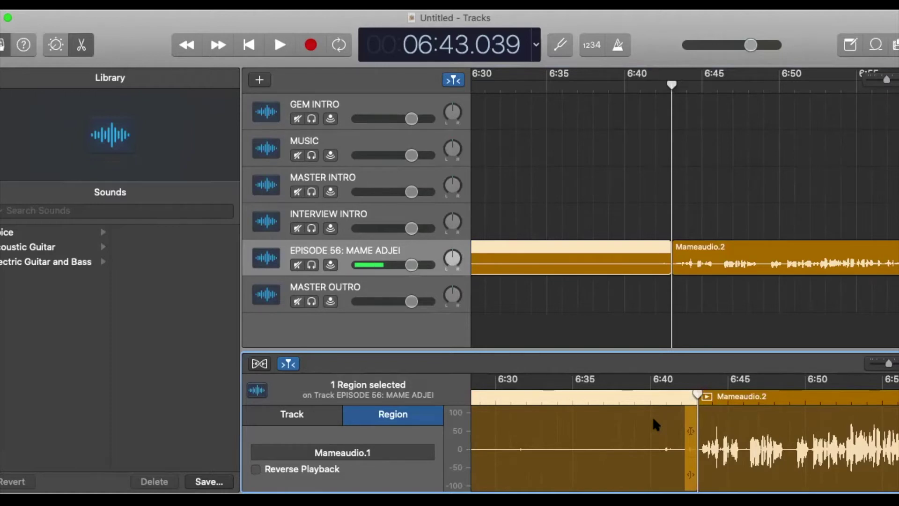
{"action": "key", "text": "Delete"}
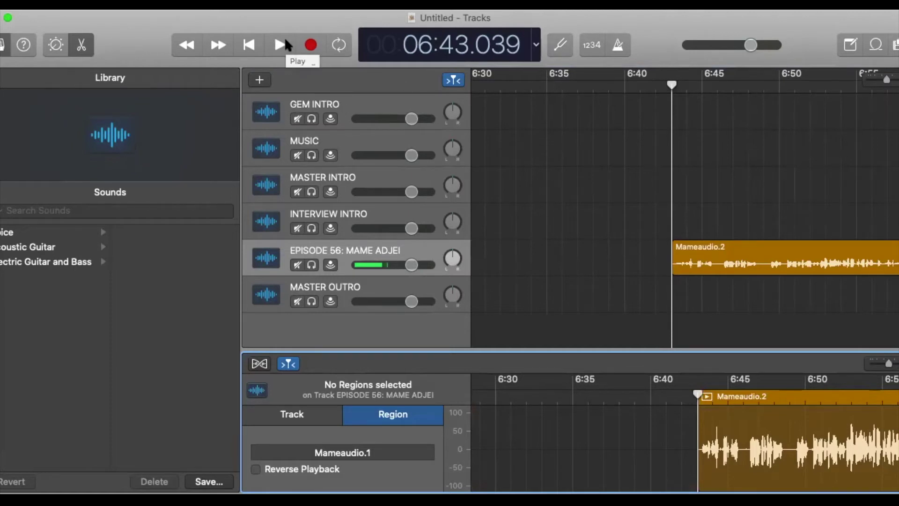
{"action": "left_click", "coordinate": [281, 52]}
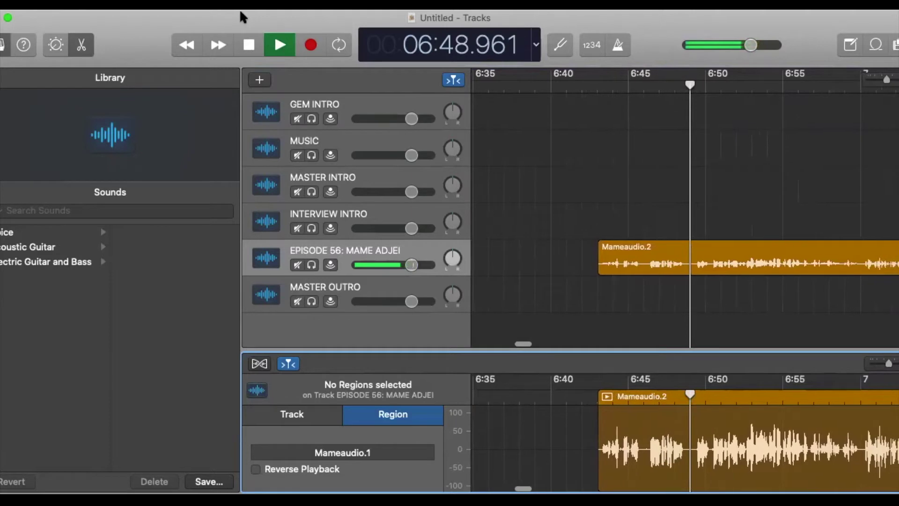
{"action": "left_click", "coordinate": [248, 45]}
Move the playhead forward to 9:28 in the interview.
{"action": "scroll", "coordinate": [763, 442], "scroll_direction": "right", "scroll_amount": 10}
{"action": "scroll", "coordinate": [762, 441], "scroll_direction": "right", "scroll_amount": 20}
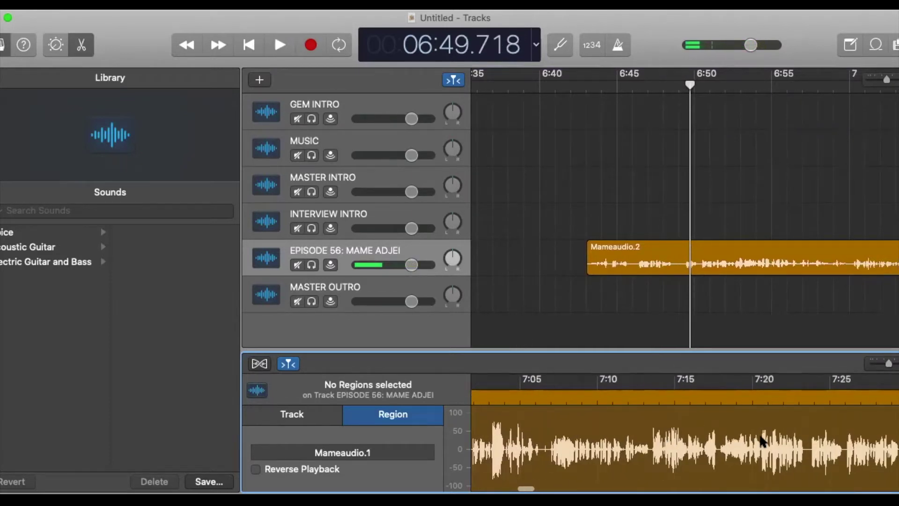
{"action": "scroll", "coordinate": [762, 441], "scroll_direction": "right", "scroll_amount": 20}
{"action": "left_click_drag", "start_coordinate": [564, 397], "coordinate": [572, 397]}
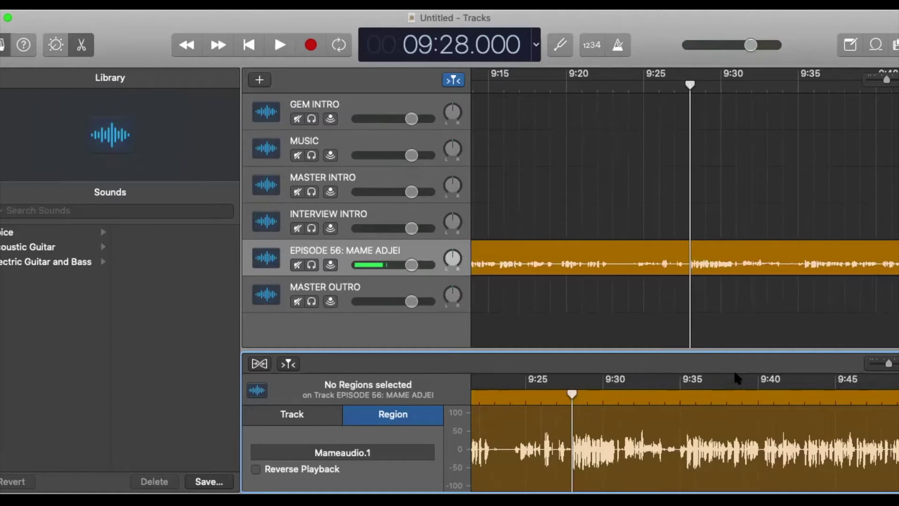
Split the interview at 9:28, delete the part before it, and check playback.
{"action": "left_click", "coordinate": [571, 414]}
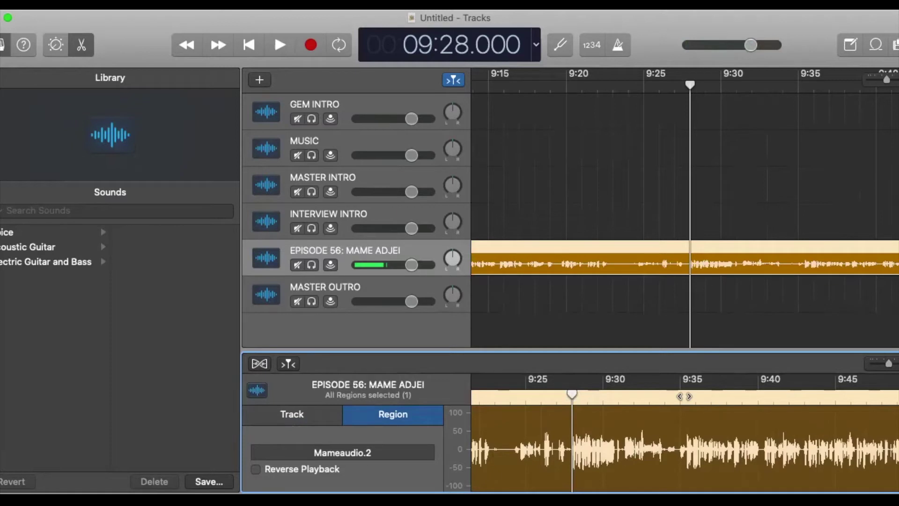
{"action": "key", "text": "super+t"}
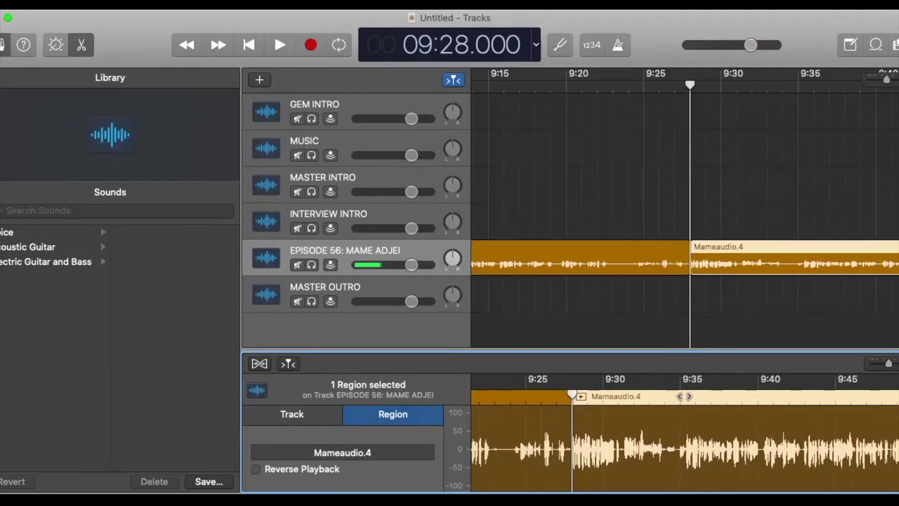
{"action": "left_click", "coordinate": [516, 425]}
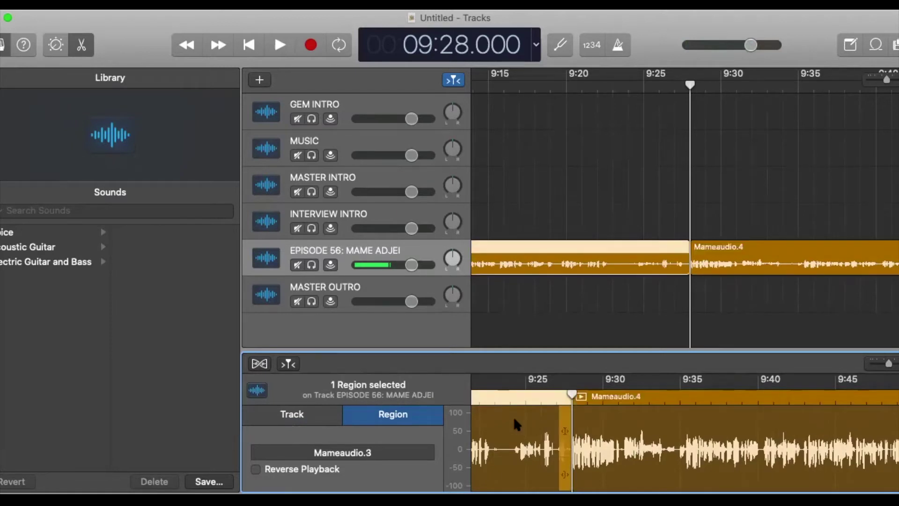
{"action": "key", "text": "Delete"}
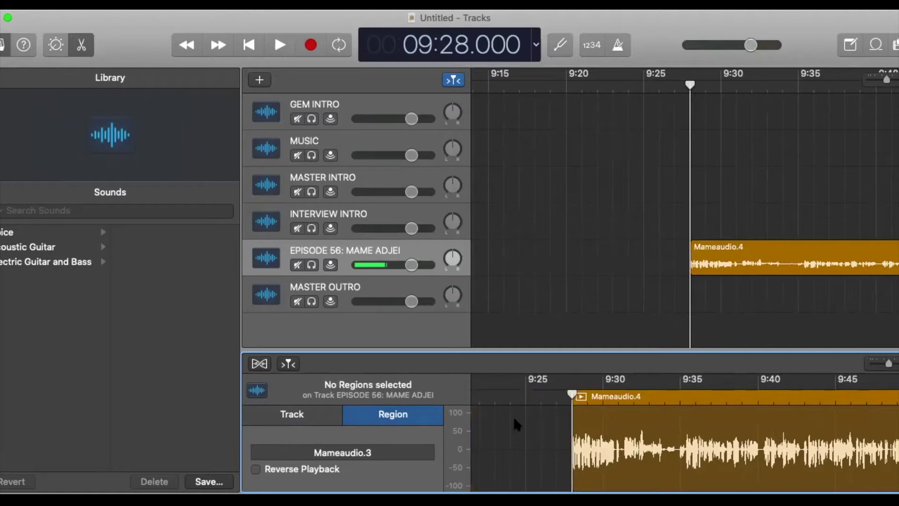
{"action": "left_click", "coordinate": [280, 45]}
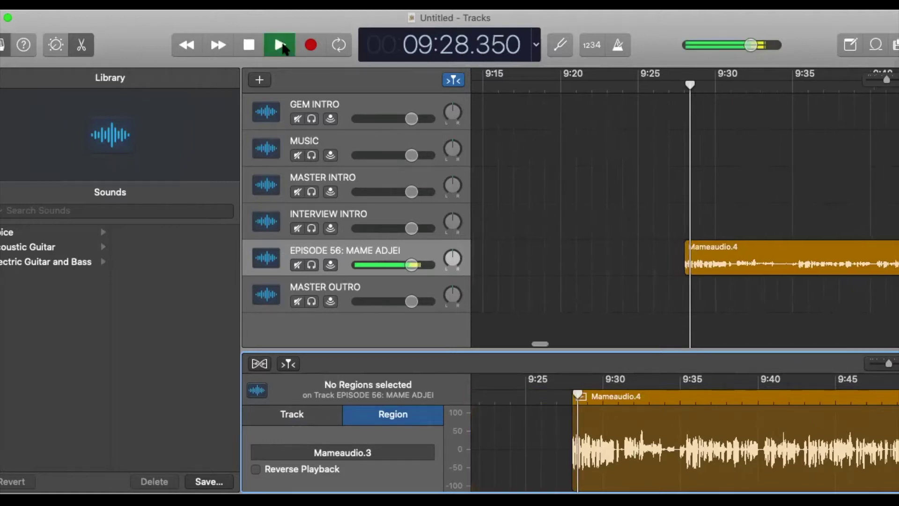
{"action": "left_click", "coordinate": [250, 45]}
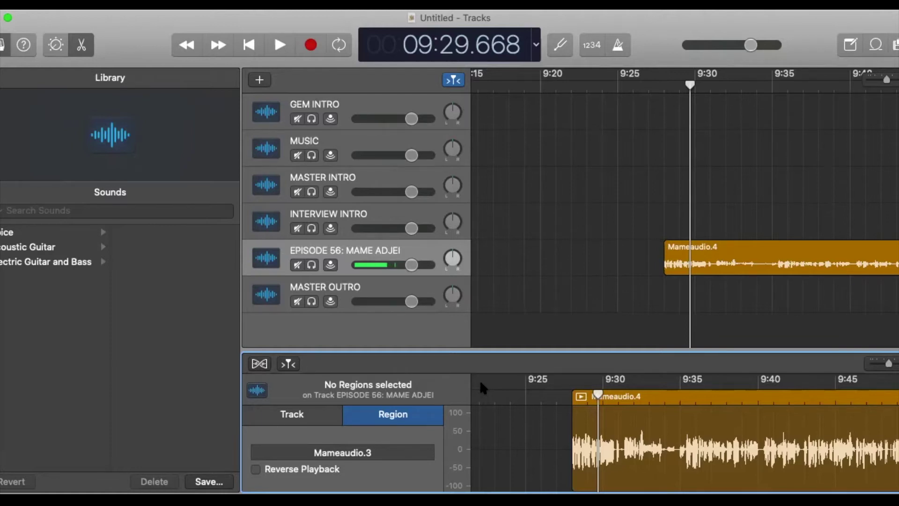
{"action": "scroll", "coordinate": [735, 447], "scroll_direction": "right", "scroll_amount": 2}
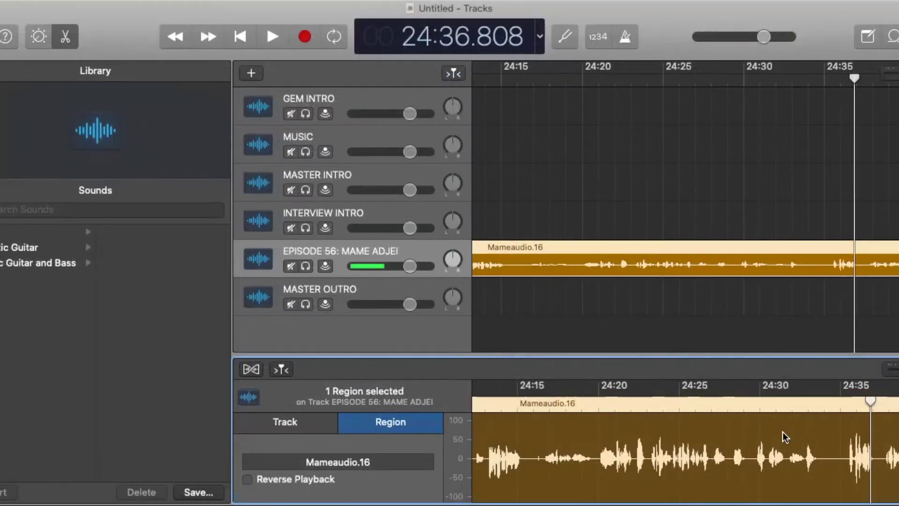
Cut out the audio between 24:33.750 and 24:35.375 and slide Mameaudio.20 left to close the gap.
{"action": "scroll", "coordinate": [809, 439], "scroll_direction": "right", "scroll_amount": 3}
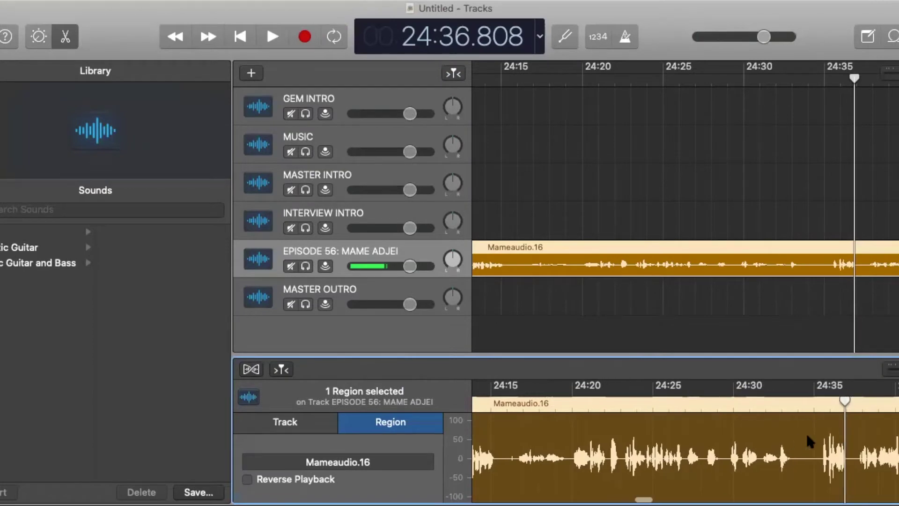
{"action": "scroll", "coordinate": [808, 438], "scroll_direction": "right", "scroll_amount": 1}
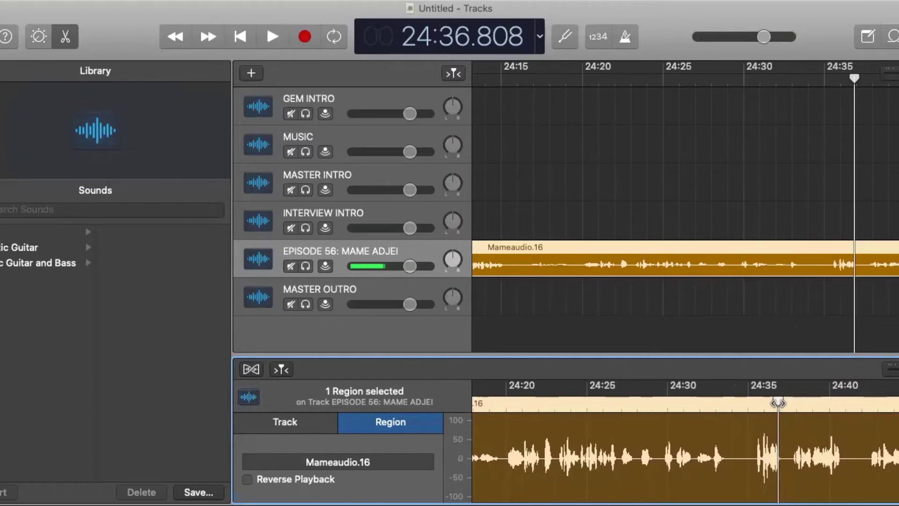
{"action": "left_click_drag", "start_coordinate": [777, 403], "coordinate": [728, 407]}
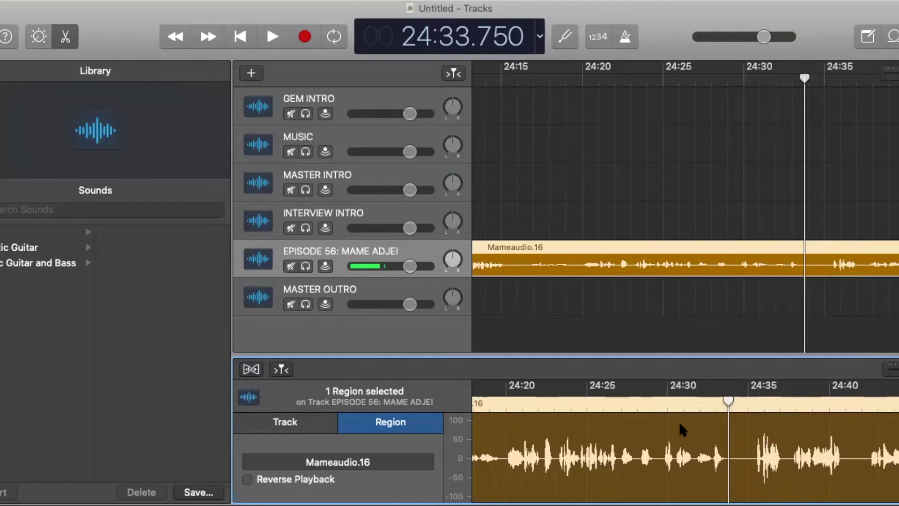
{"action": "key", "text": "super+t"}
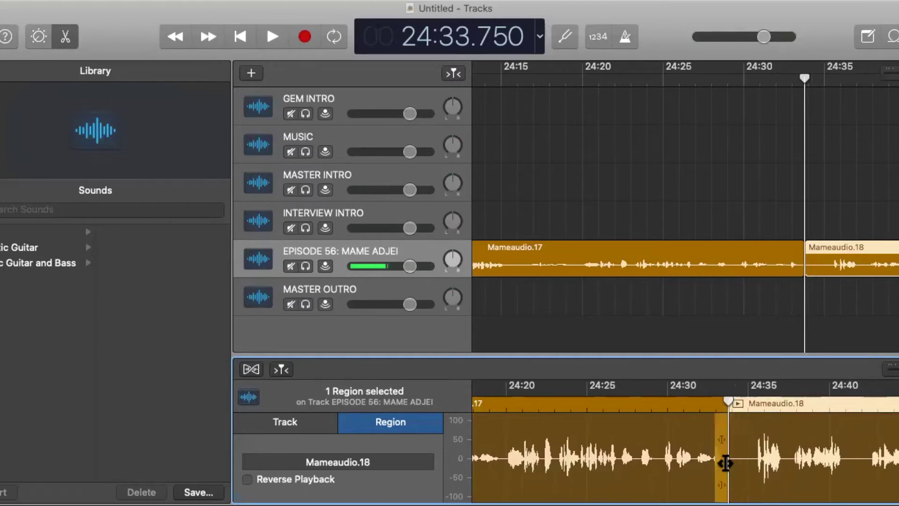
{"action": "left_click", "coordinate": [755, 402]}
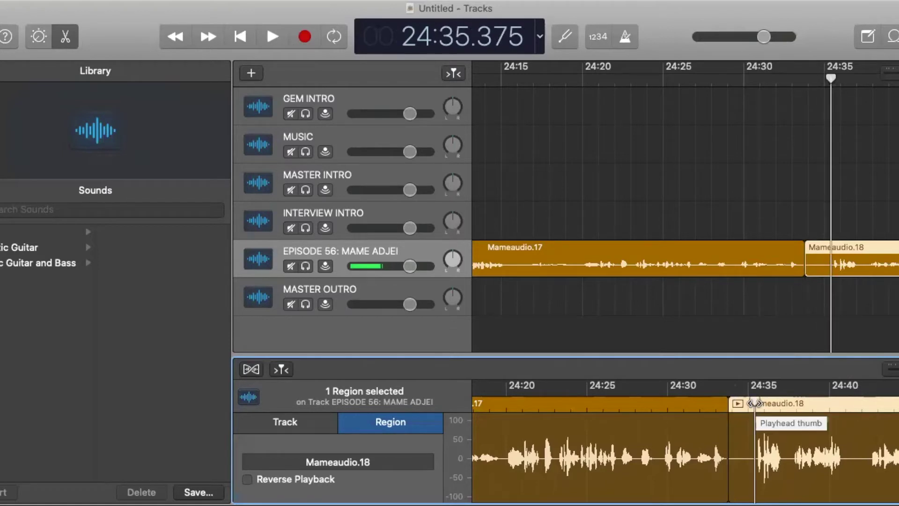
{"action": "key", "text": "super+t"}
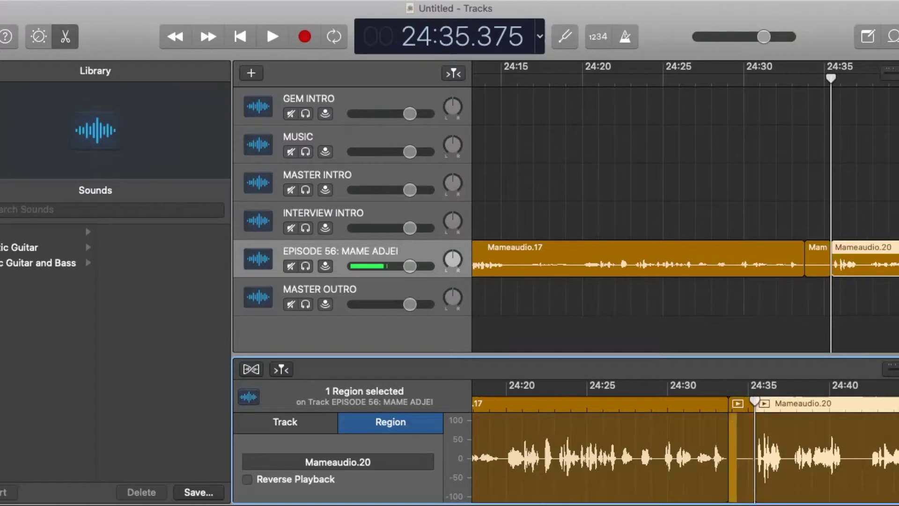
{"action": "left_click", "coordinate": [735, 437]}
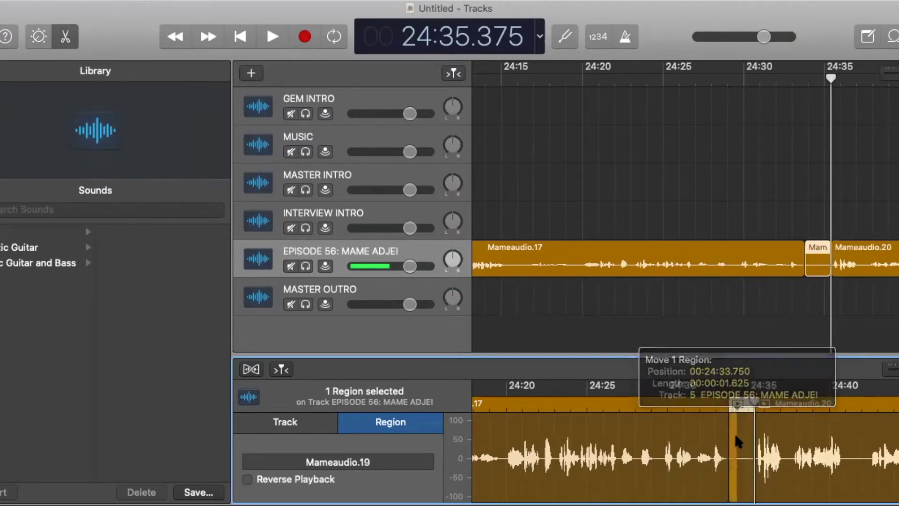
{"action": "key", "text": "Delete"}
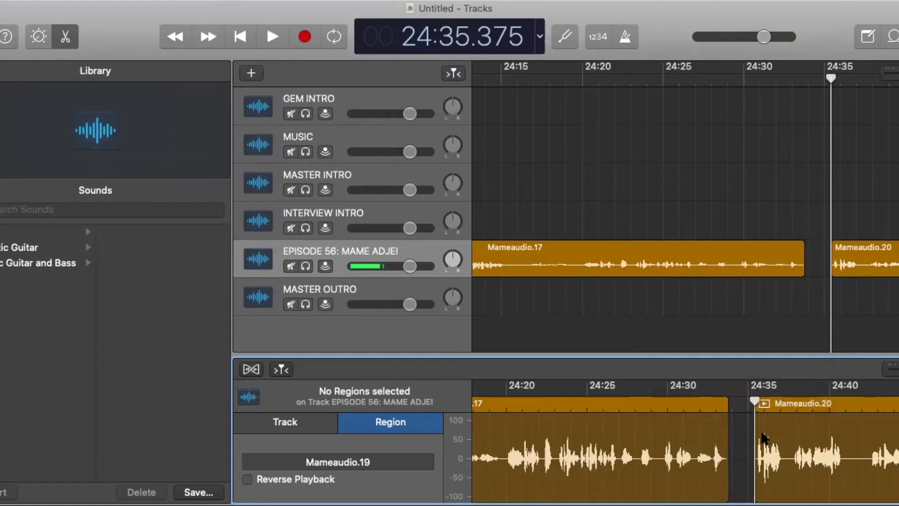
{"action": "left_click", "coordinate": [848, 424]}
{"action": "left_click_drag", "start_coordinate": [849, 425], "coordinate": [821, 425]}
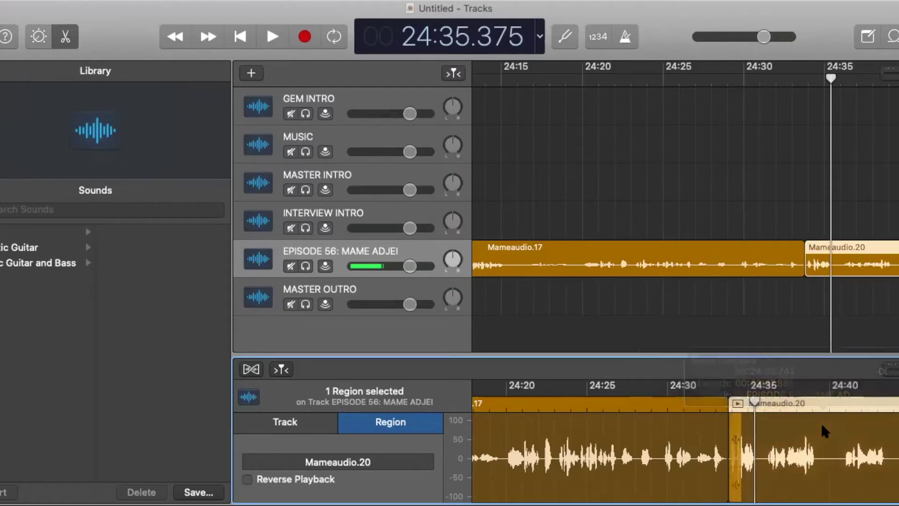
Turn on snapping and play back the section before the next edit near 24:39.
{"action": "left_click", "coordinate": [696, 404]}
{"action": "key", "text": "super+g"}
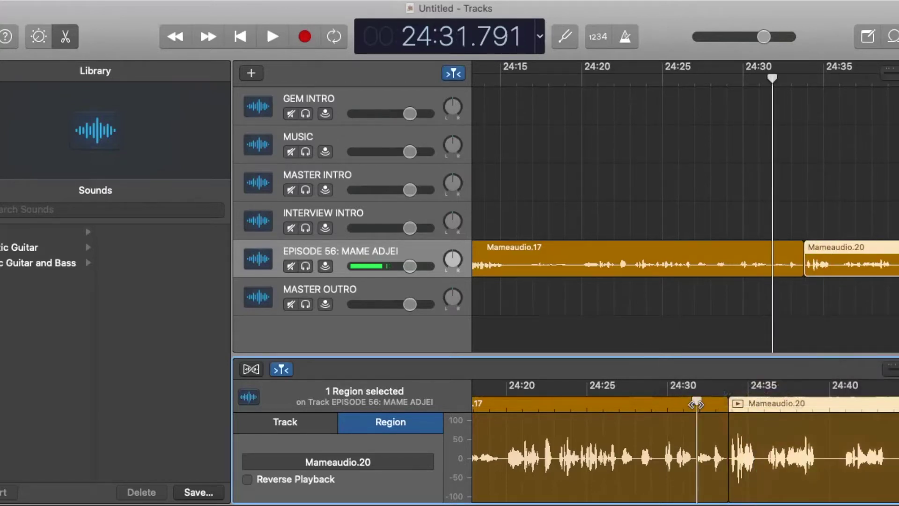
{"action": "left_click", "coordinate": [272, 36]}
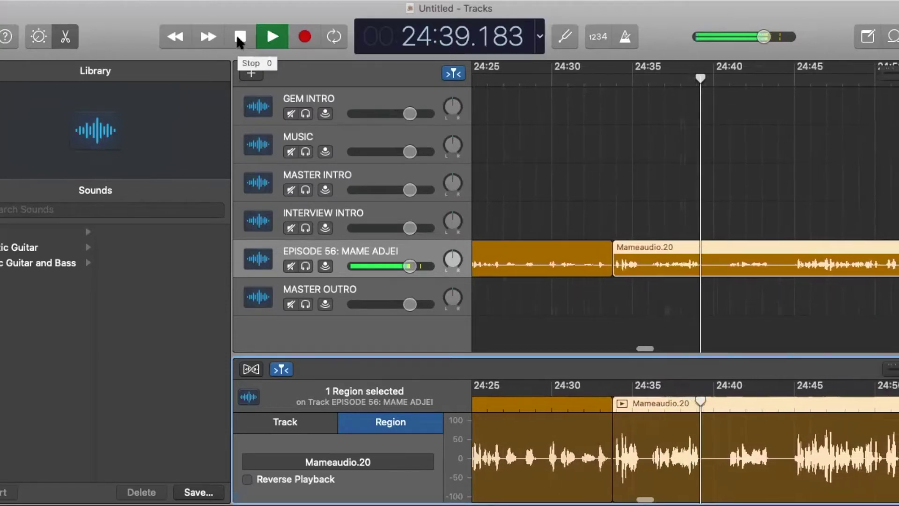
{"action": "left_click", "coordinate": [240, 42]}
Cut out the piece between 24:39.250 and 24:40.816 and slide Mameaudio.24 left to close the gap.
{"action": "left_click_drag", "start_coordinate": [699, 402], "coordinate": [661, 406]}
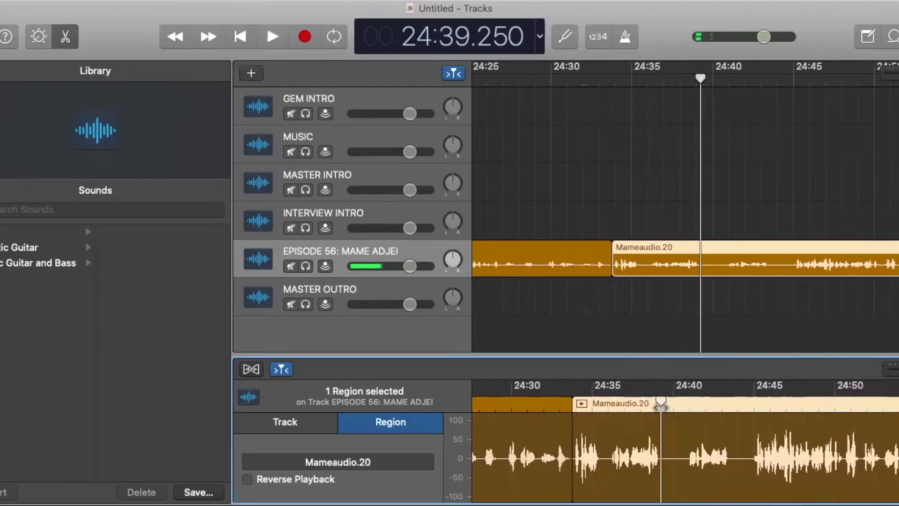
{"action": "key", "text": "super+t"}
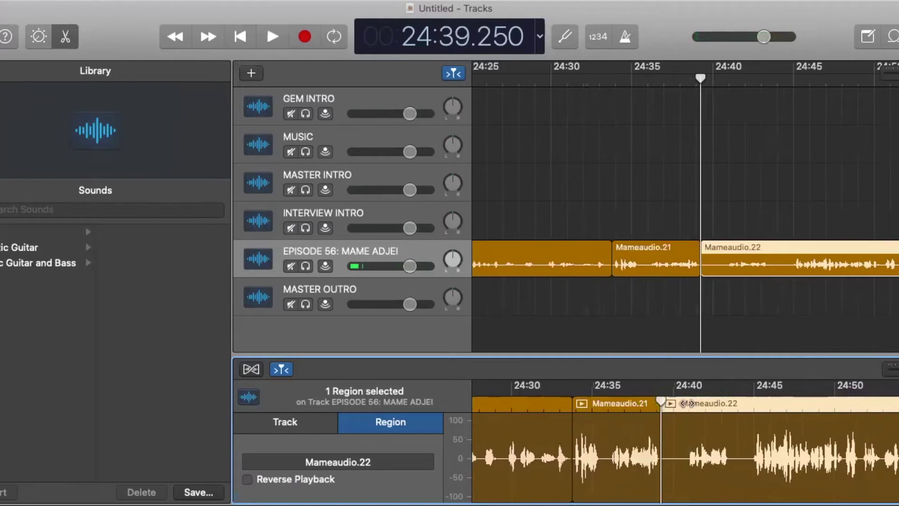
{"action": "left_click", "coordinate": [686, 403]}
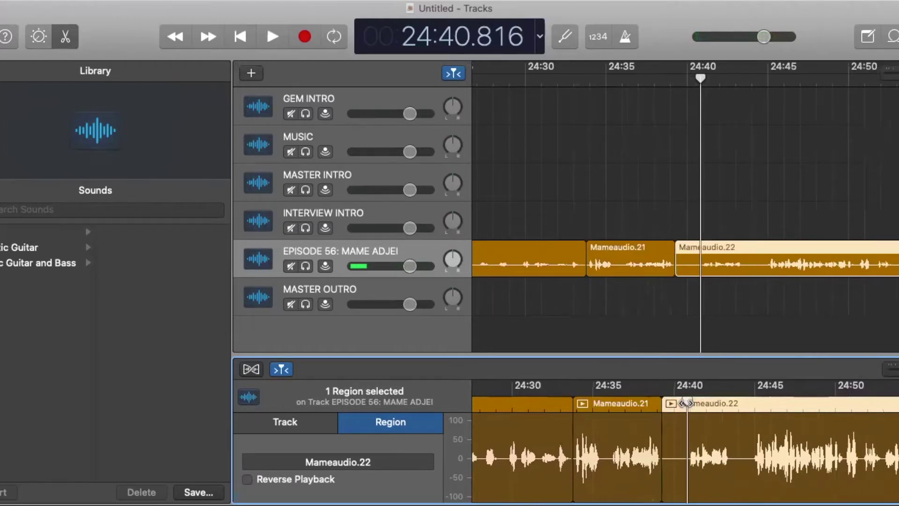
{"action": "key", "text": "super+t"}
{"action": "left_click", "coordinate": [672, 431]}
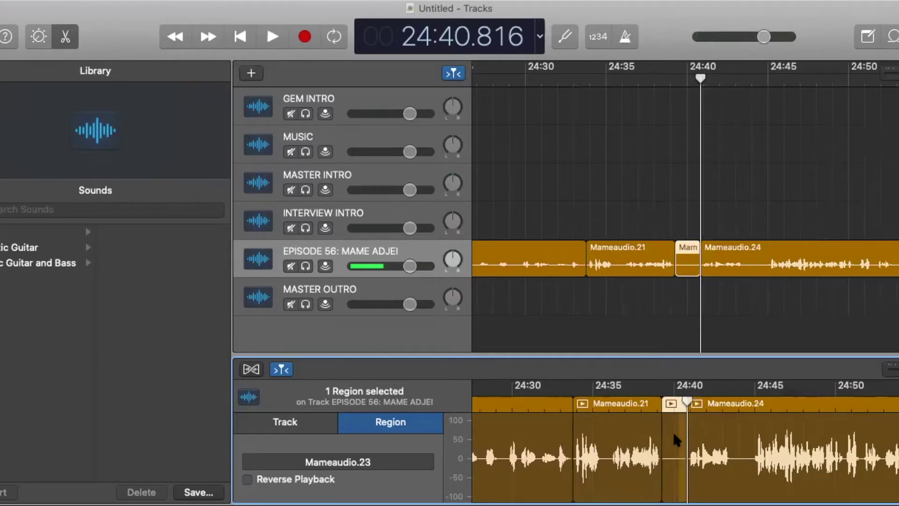
{"action": "key", "text": "Delete"}
{"action": "mouse_move", "coordinate": [723, 430]}
{"action": "left_mouse_down"}
{"action": "mouse_move", "coordinate": [703, 432]}
{"action": "mouse_move", "coordinate": [699, 442]}
{"action": "mouse_move", "coordinate": [721, 423]}
{"action": "mouse_move", "coordinate": [709, 424]}
{"action": "left_mouse_up"}
Replay from 24:37.5 to check the new join.
{"action": "left_click", "coordinate": [635, 386]}
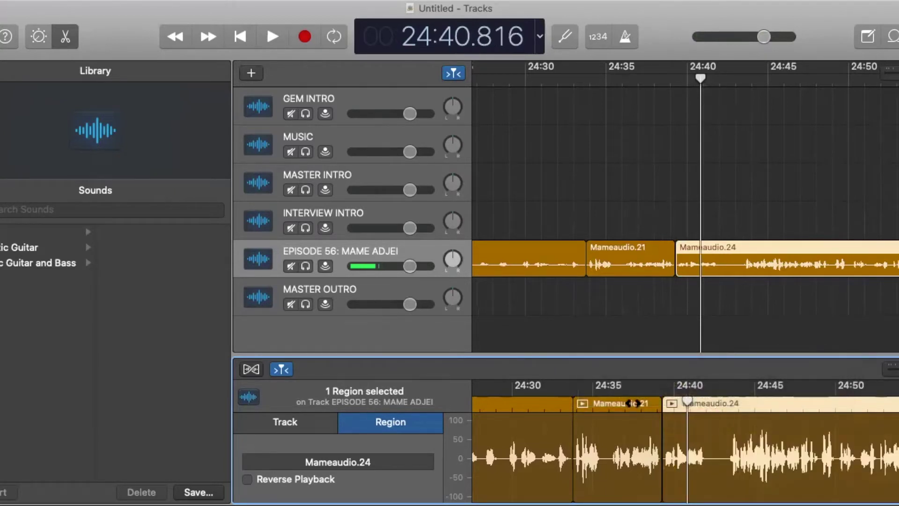
{"action": "left_click", "coordinate": [275, 37]}
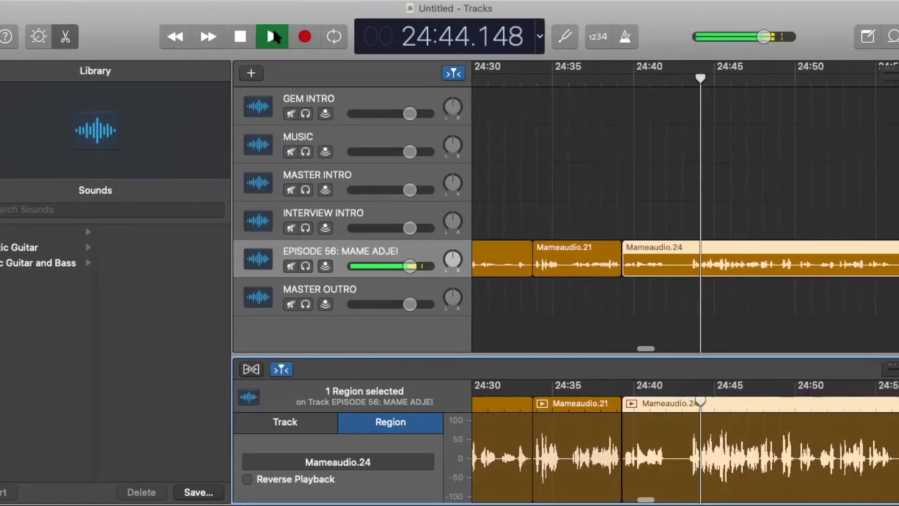
{"action": "left_click", "coordinate": [240, 36]}
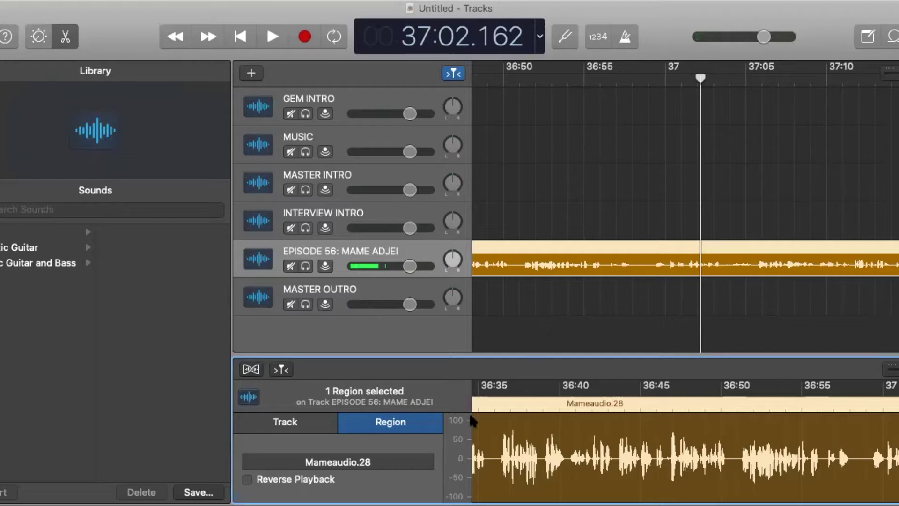
Split the interview region at 36:35.750 with Edit > Split Regions at Playhead.
{"action": "left_click", "coordinate": [487, 405]}
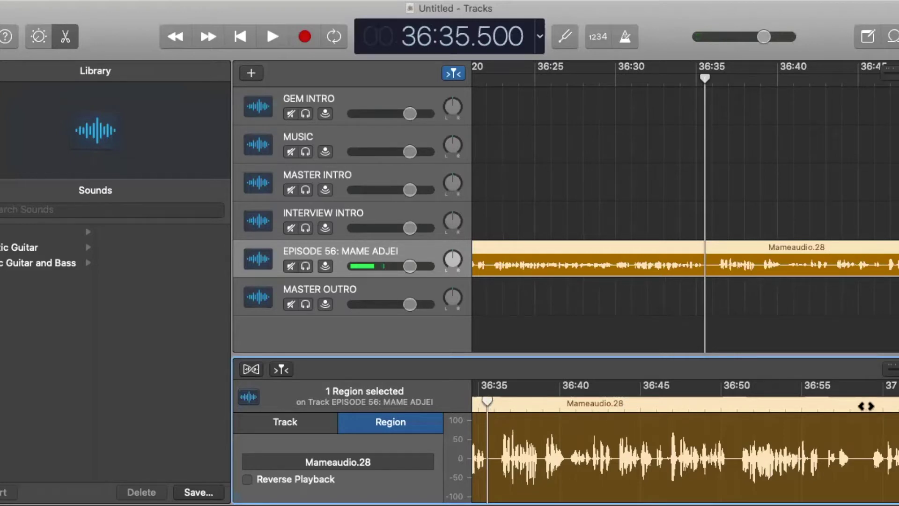
{"action": "left_click", "coordinate": [866, 406]}
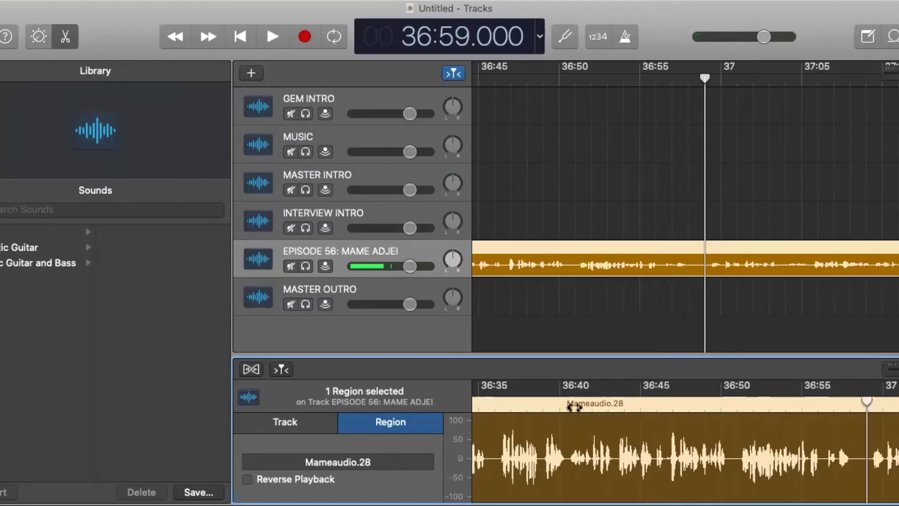
{"action": "left_click", "coordinate": [490, 403]}
{"action": "left_click", "coordinate": [491, 404]}
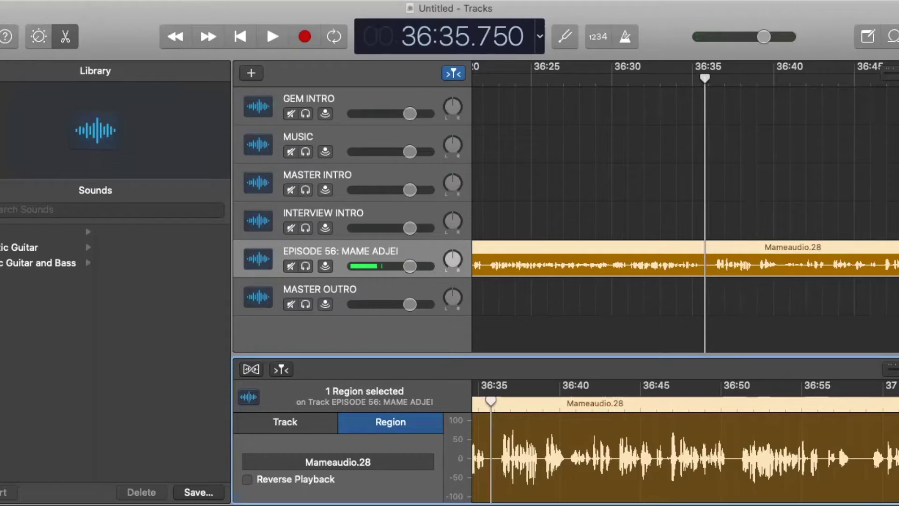
{"action": "left_click", "coordinate": [101, 0]}
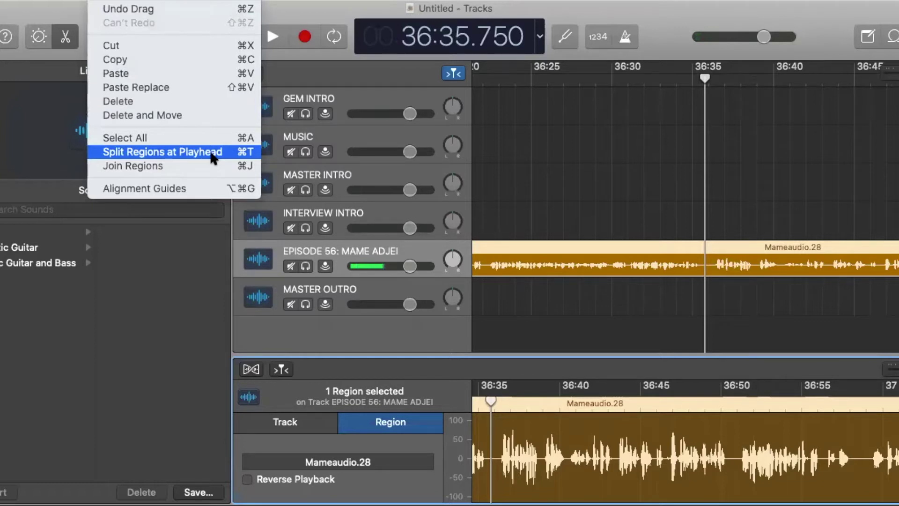
{"action": "left_click", "coordinate": [553, 429]}
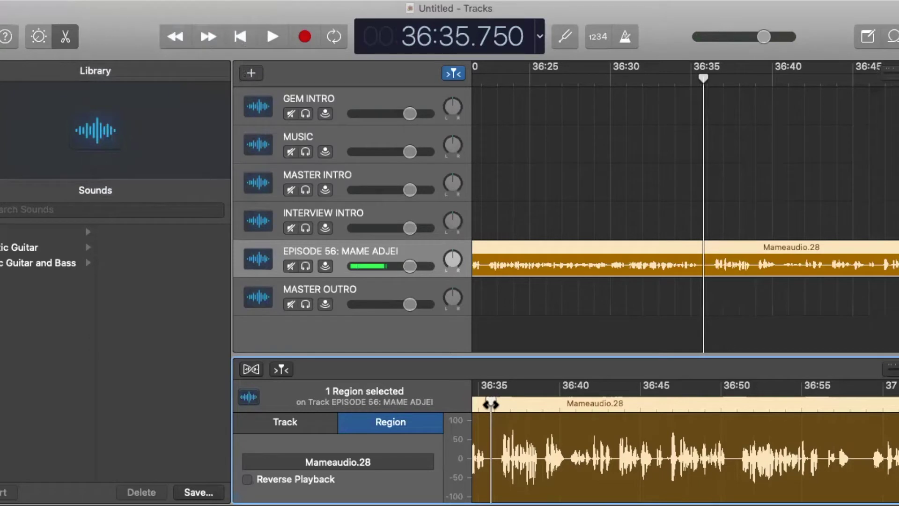
{"action": "left_click", "coordinate": [101, 1]}
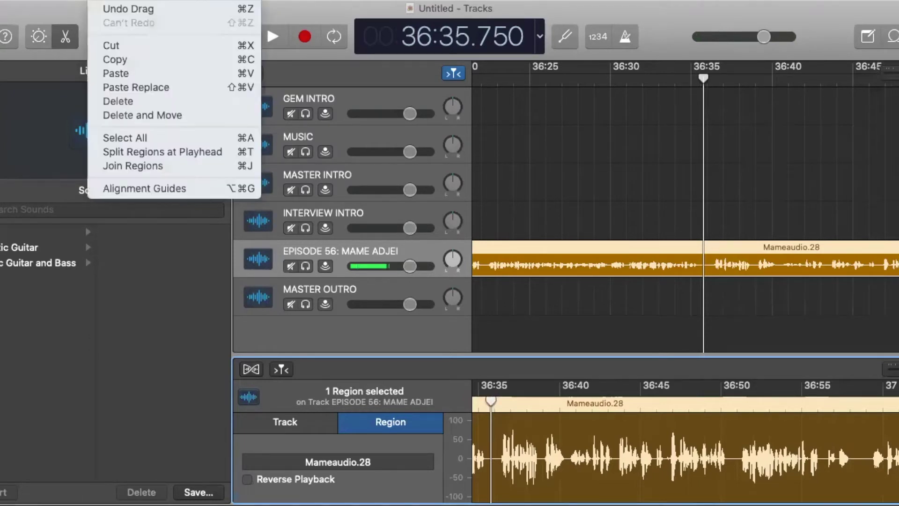
{"action": "left_click", "coordinate": [156, 154]}
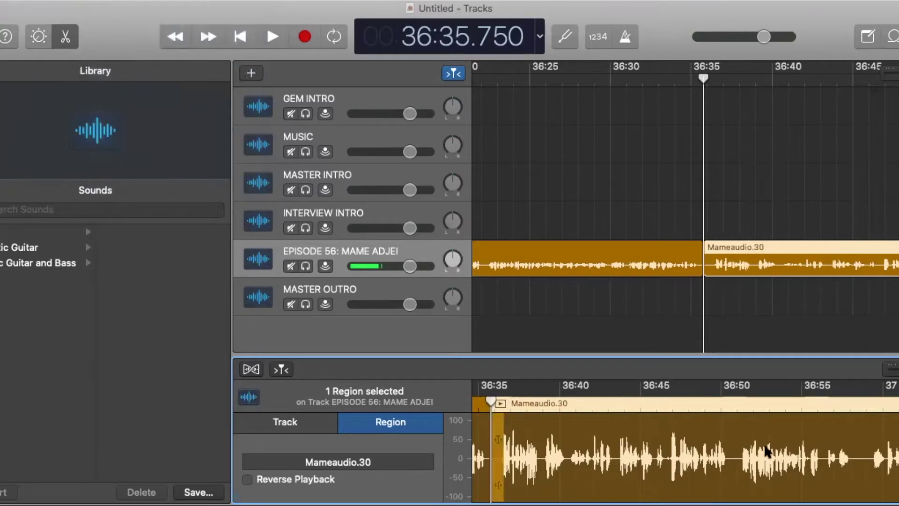
Split again at 36:59.250, delete Mameaudio.31, and pull Mameaudio.32 left to close the gap.
{"action": "left_click", "coordinate": [869, 403]}
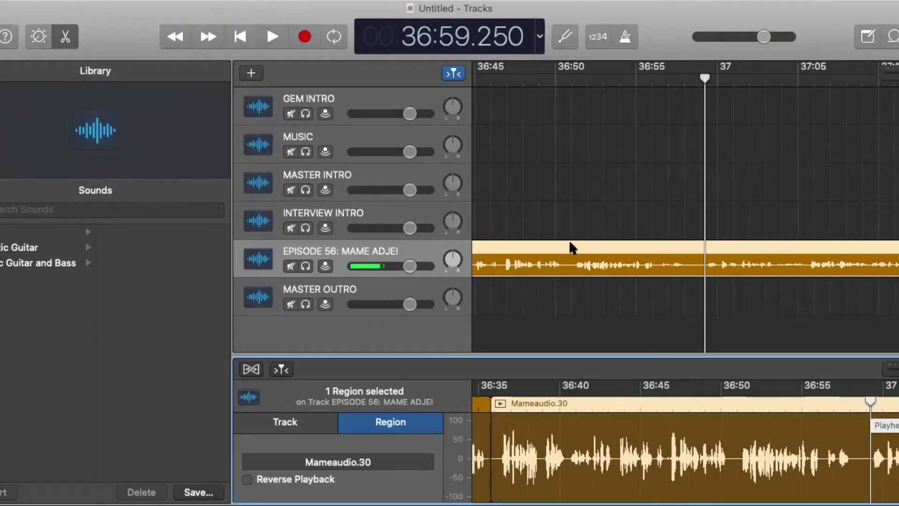
{"action": "left_click", "coordinate": [101, 0]}
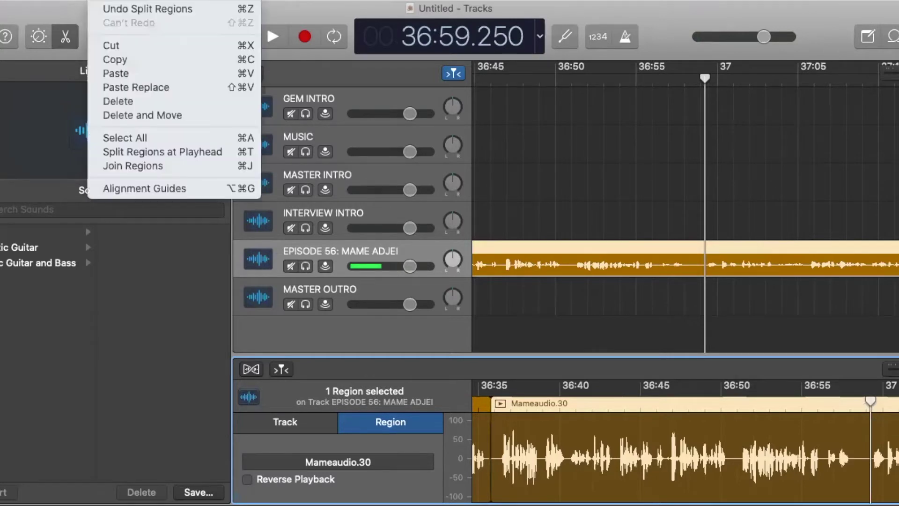
{"action": "left_click", "coordinate": [163, 152]}
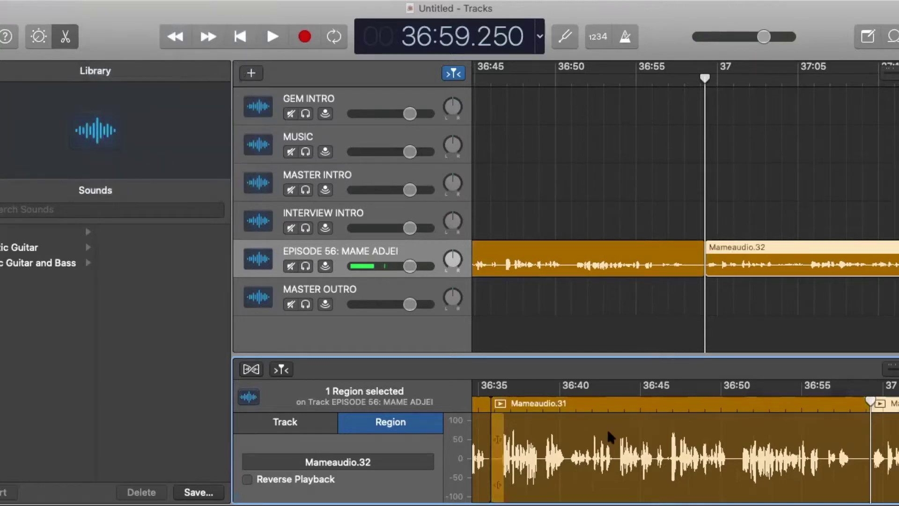
{"action": "left_click", "coordinate": [668, 442]}
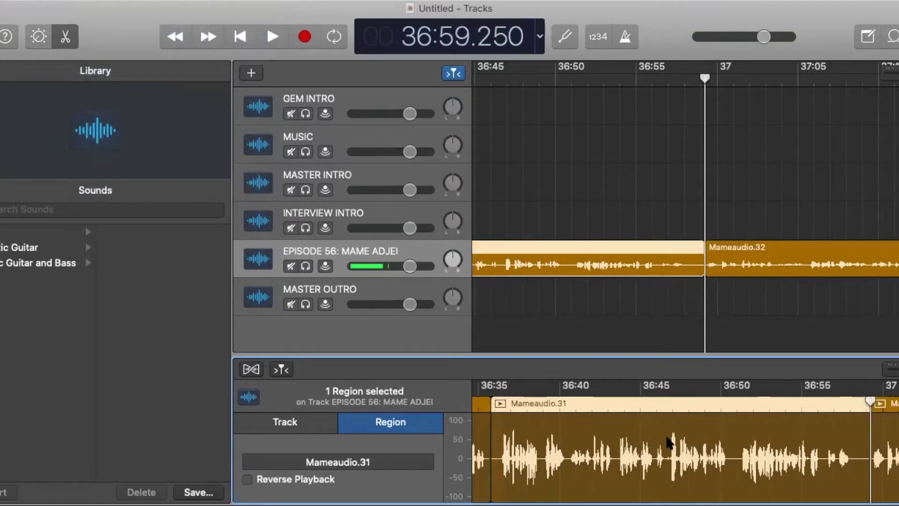
{"action": "key", "text": "Delete"}
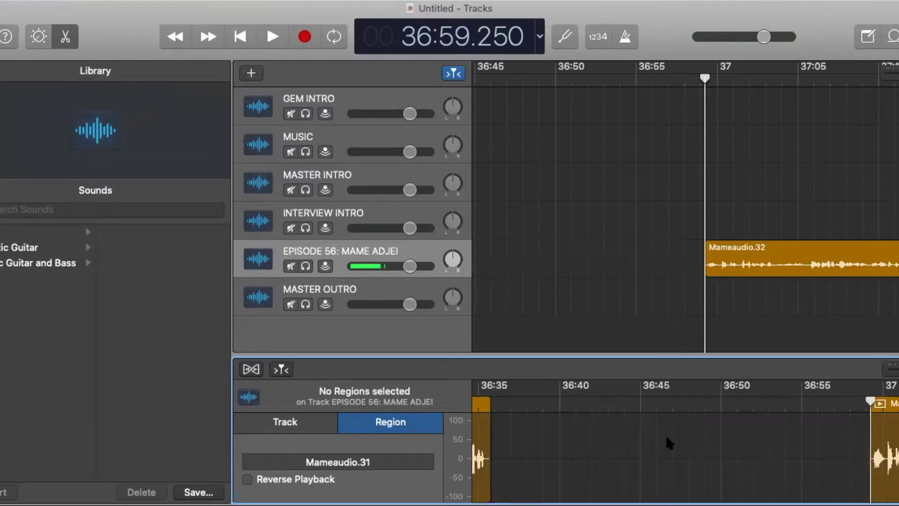
{"action": "left_click_drag", "start_coordinate": [880, 413], "coordinate": [529, 418]}
Play back across the 36:35 join to check the edit.
{"action": "left_click_drag", "start_coordinate": [588, 402], "coordinate": [562, 402]}
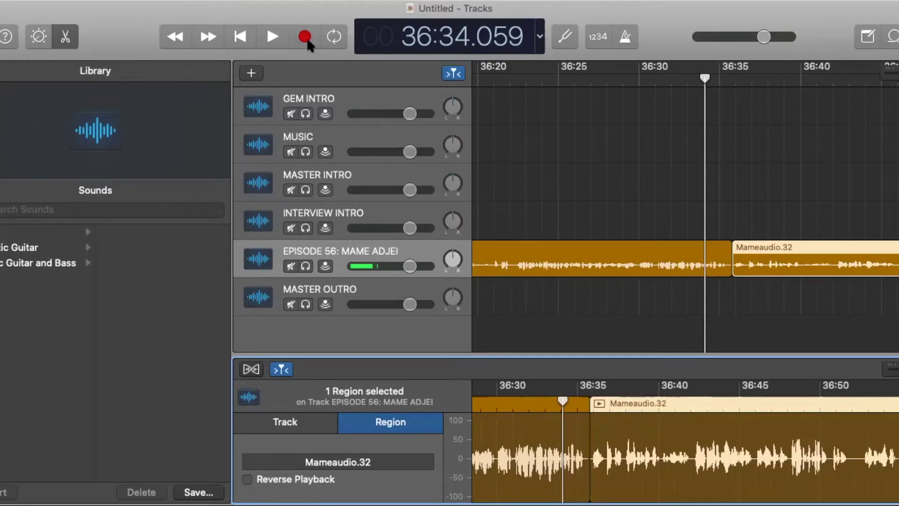
{"action": "left_click", "coordinate": [273, 36]}
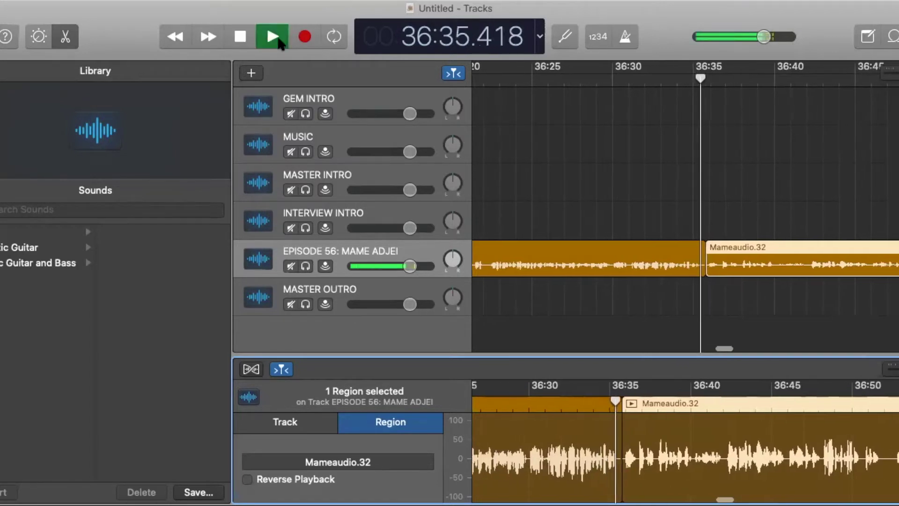
{"action": "left_click", "coordinate": [240, 43]}
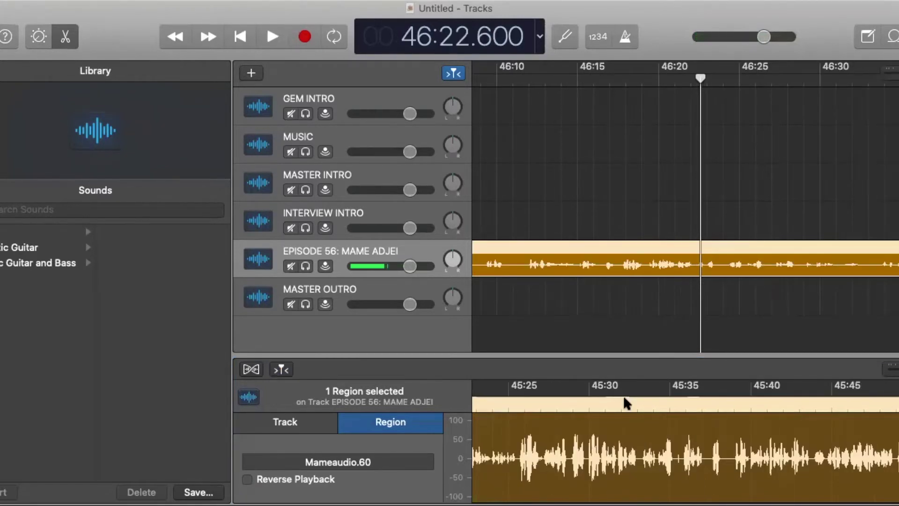
Split the interview region at about 45:38.5 with Cmd+T.
{"action": "left_click", "coordinate": [626, 404]}
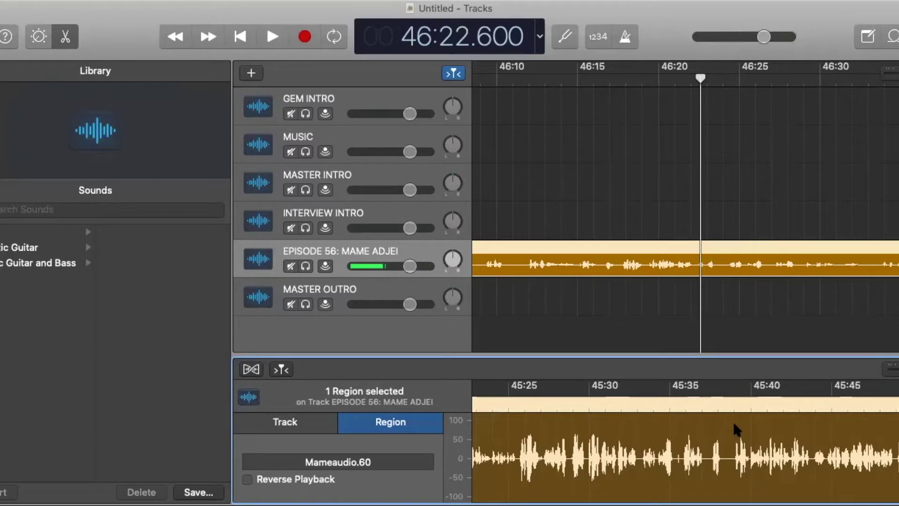
{"action": "left_click", "coordinate": [724, 398]}
{"action": "left_click_drag", "start_coordinate": [725, 398], "coordinate": [727, 398]}
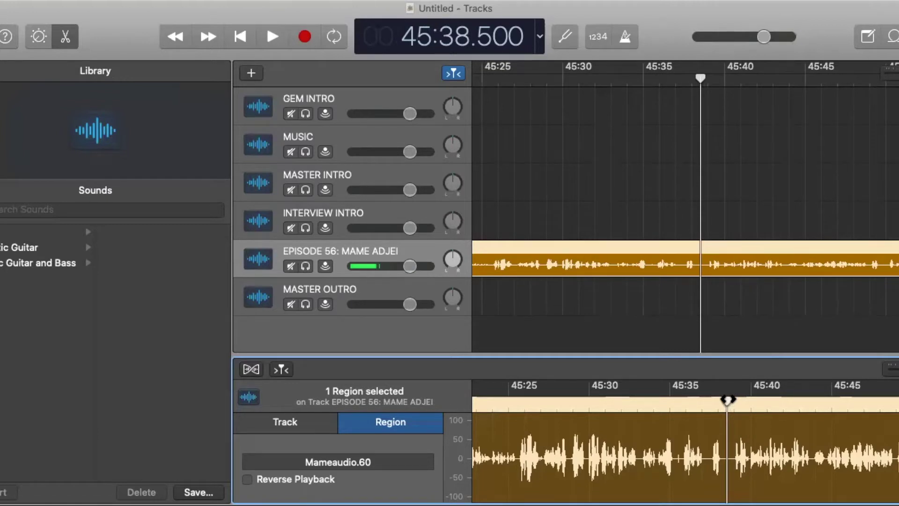
{"action": "key", "text": "super+t"}
Split the interview region again at 46:17.500.
{"action": "scroll", "coordinate": [847, 447], "scroll_direction": "right", "scroll_amount": 3}
{"action": "scroll", "coordinate": [847, 447], "scroll_direction": "right", "scroll_amount": 20}
{"action": "scroll", "coordinate": [835, 447], "scroll_direction": "right", "scroll_amount": 2}
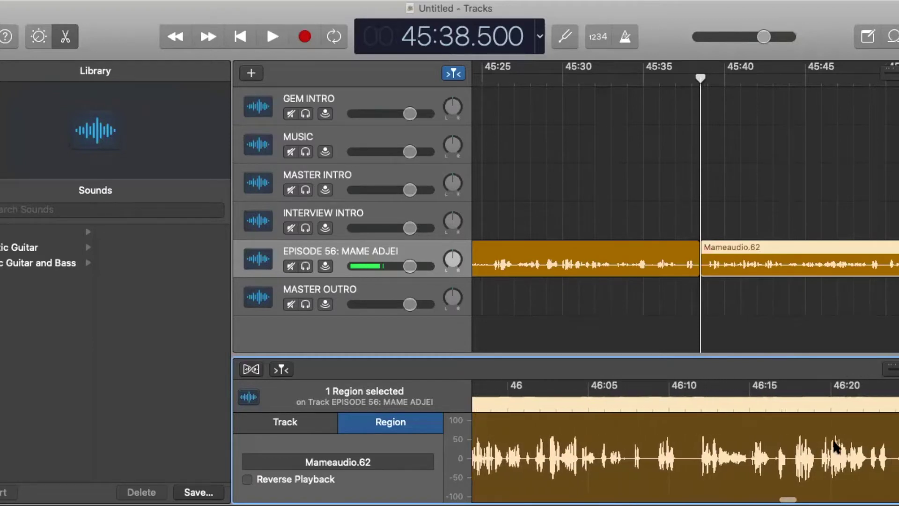
{"action": "left_click", "coordinate": [786, 399]}
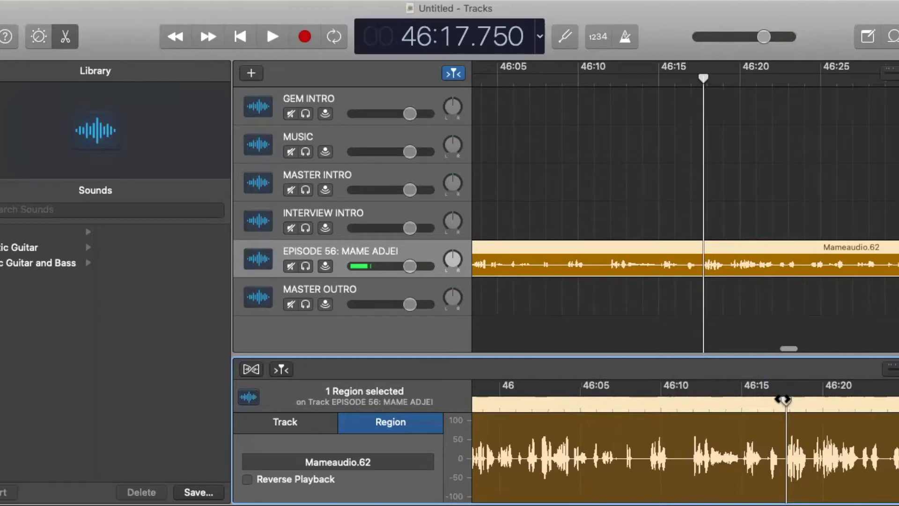
{"action": "left_click", "coordinate": [782, 398]}
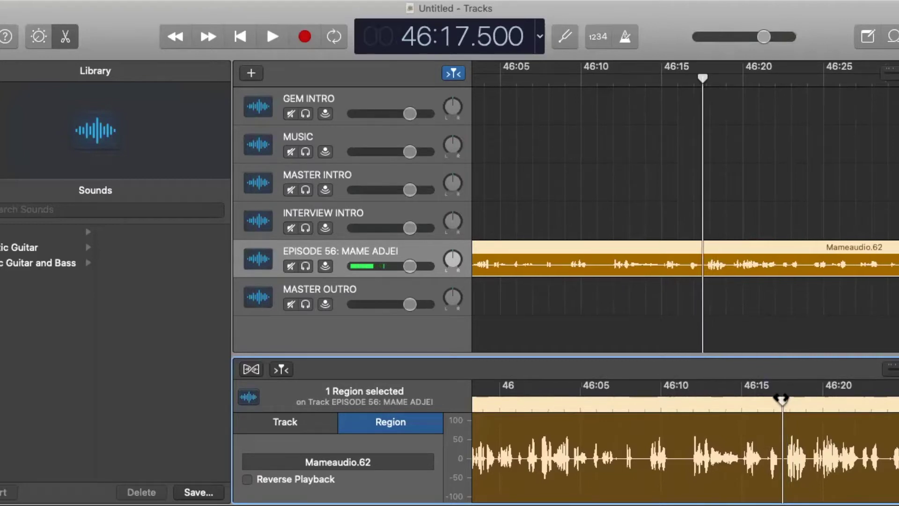
{"action": "key", "text": "super+t"}
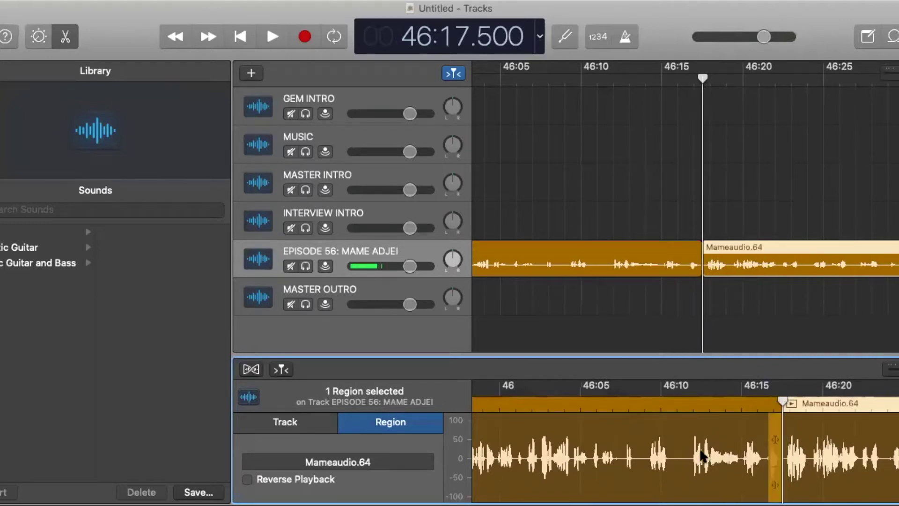
Select the isolated Mameaudio.63 section between the two cuts.
{"action": "scroll", "coordinate": [696, 461], "scroll_direction": "left", "scroll_amount": 5}
{"action": "scroll", "coordinate": [696, 461], "scroll_direction": "left", "scroll_amount": 5}
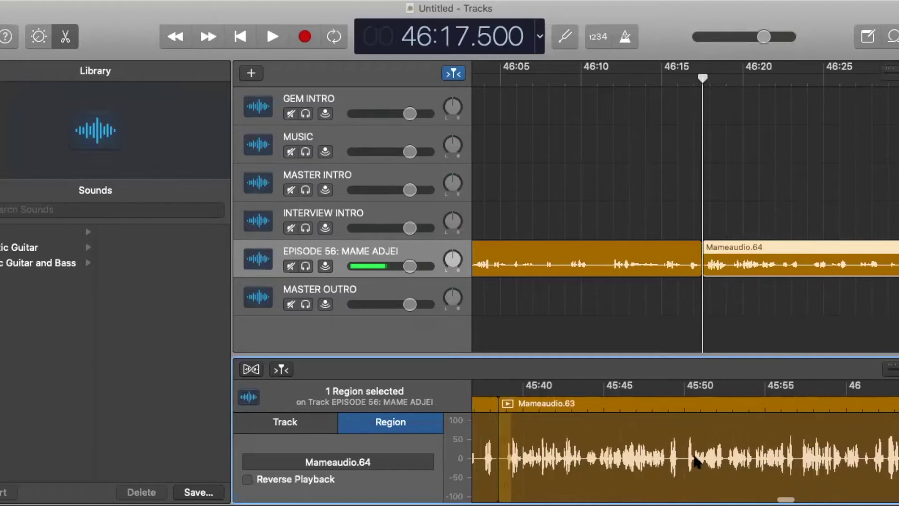
{"action": "scroll", "coordinate": [791, 452], "scroll_direction": "right", "scroll_amount": 3}
{"action": "left_click", "coordinate": [771, 427]}
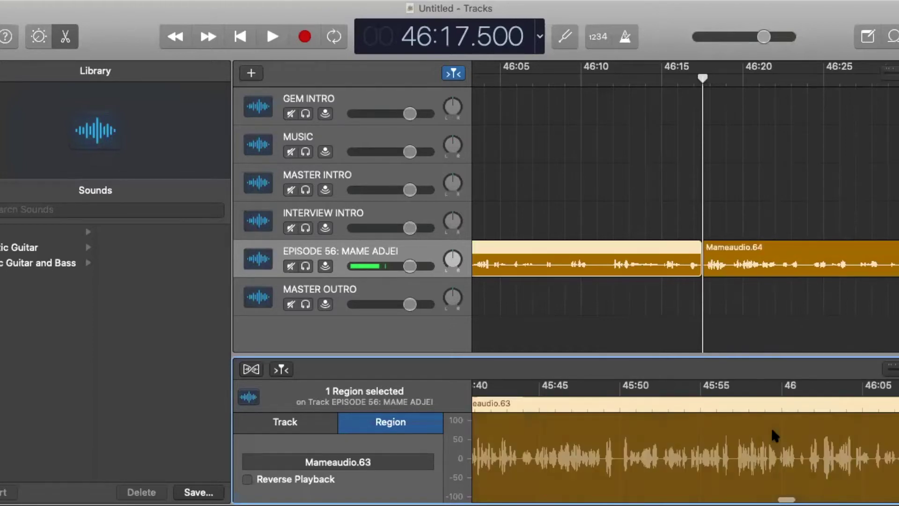
{"action": "scroll", "coordinate": [772, 430], "scroll_direction": "left", "scroll_amount": 5}
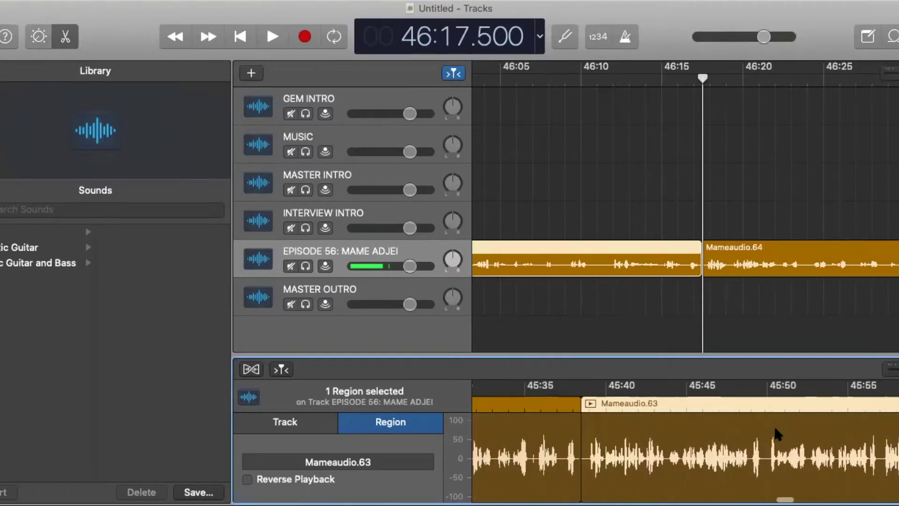
{"action": "scroll", "coordinate": [775, 429], "scroll_direction": "right", "scroll_amount": 2}
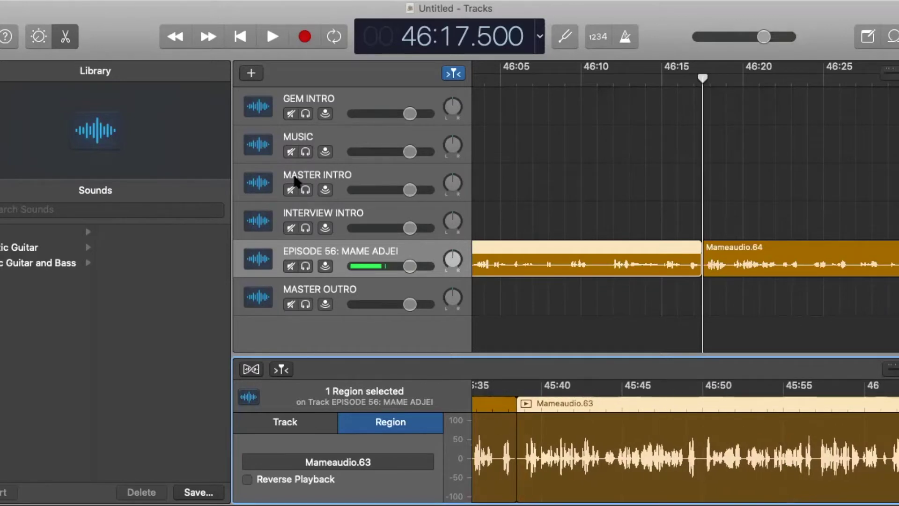
{"action": "left_click", "coordinate": [105, 1]}
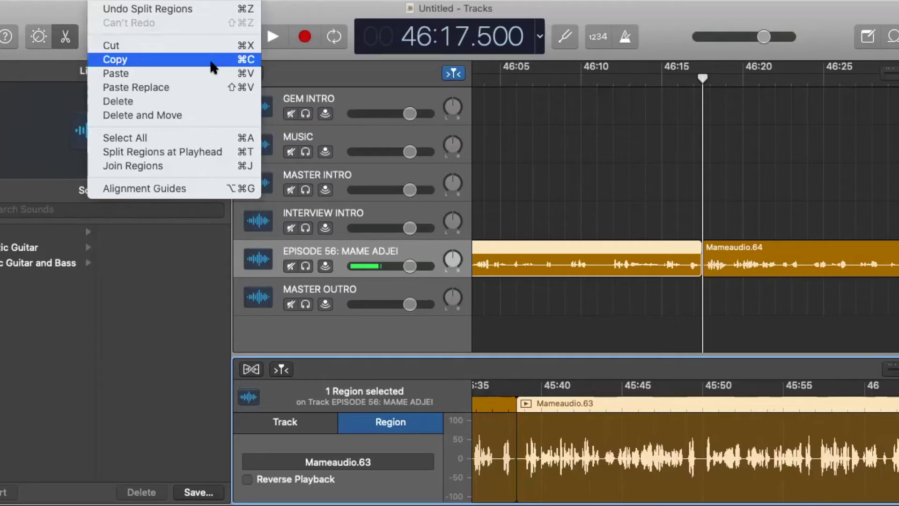
Copy the Mameaudio.63 section with Edit > Copy and rewind the playhead to 00:00.000.
{"action": "left_click", "coordinate": [211, 64]}
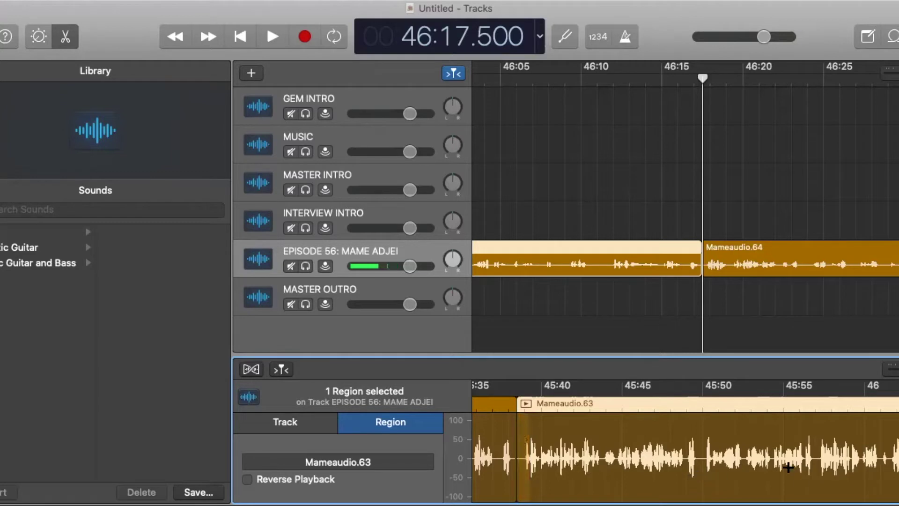
{"action": "scroll", "coordinate": [801, 482], "scroll_direction": "right", "scroll_amount": 5}
{"action": "scroll", "coordinate": [790, 452], "scroll_direction": "right", "scroll_amount": 3}
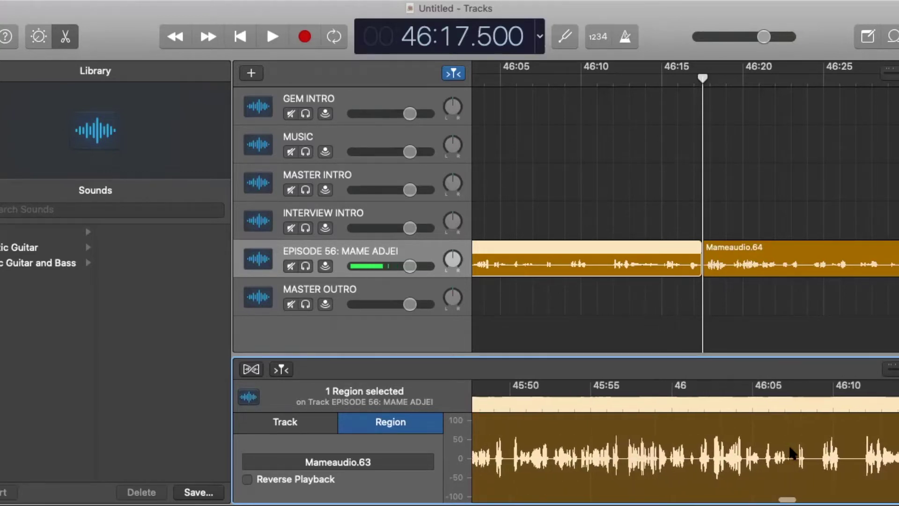
{"action": "scroll", "coordinate": [790, 452], "scroll_direction": "left", "scroll_amount": 6}
{"action": "scroll", "coordinate": [791, 453], "scroll_direction": "left", "scroll_amount": 3}
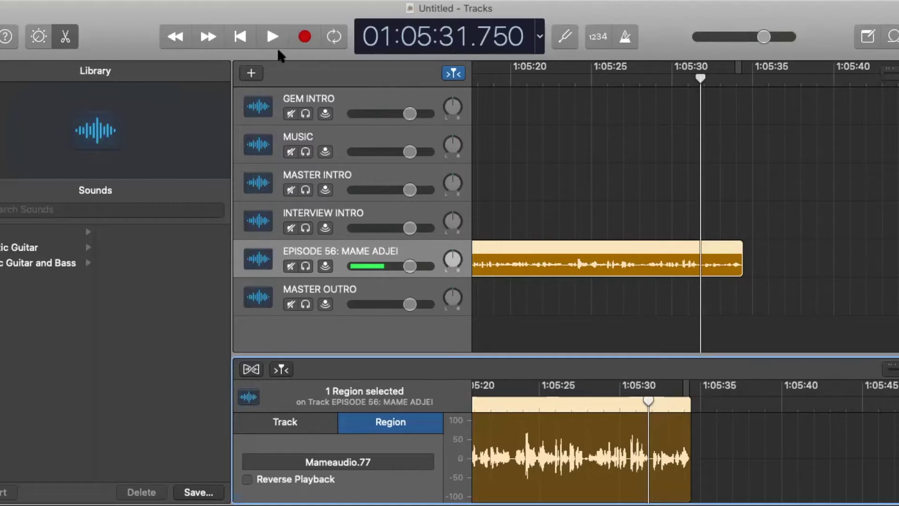
{"action": "left_click", "coordinate": [239, 38]}
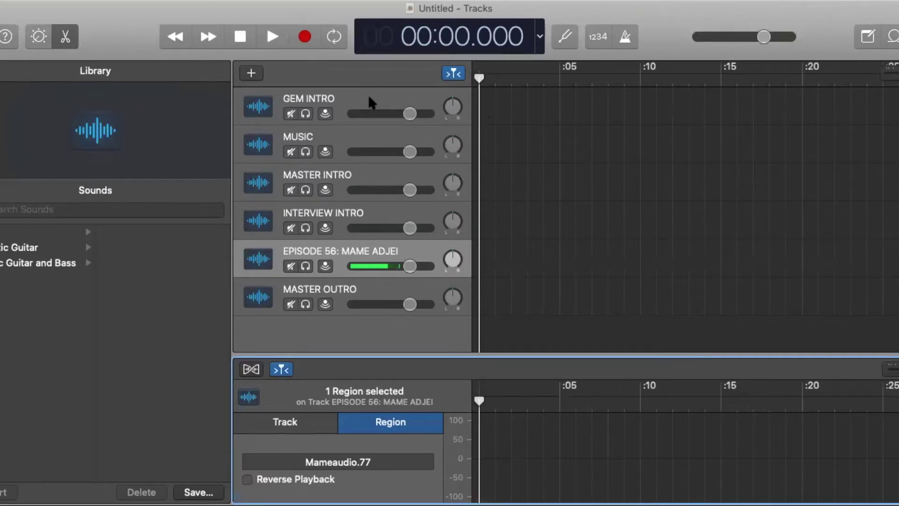
Paste the copied interview excerpt onto the GEM INTRO track with Edit > Paste.
{"action": "left_click", "coordinate": [335, 97]}
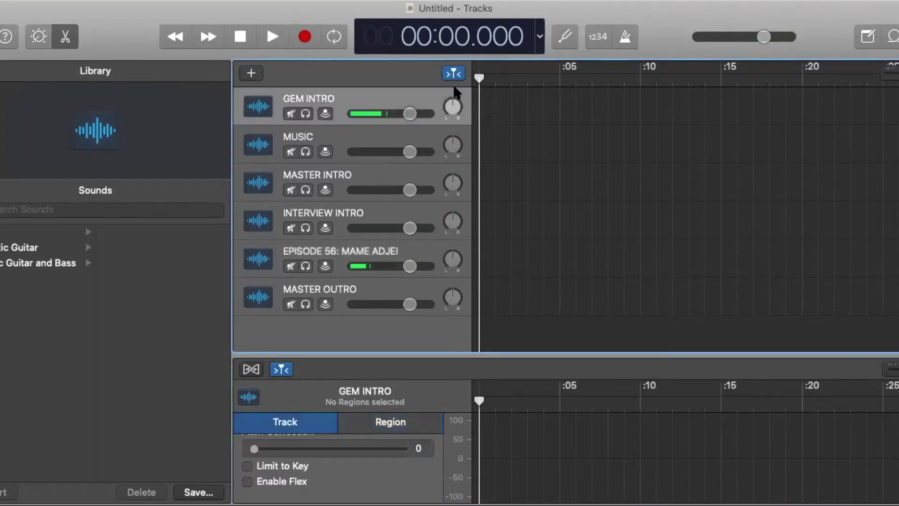
{"action": "right_click", "coordinate": [504, 100]}
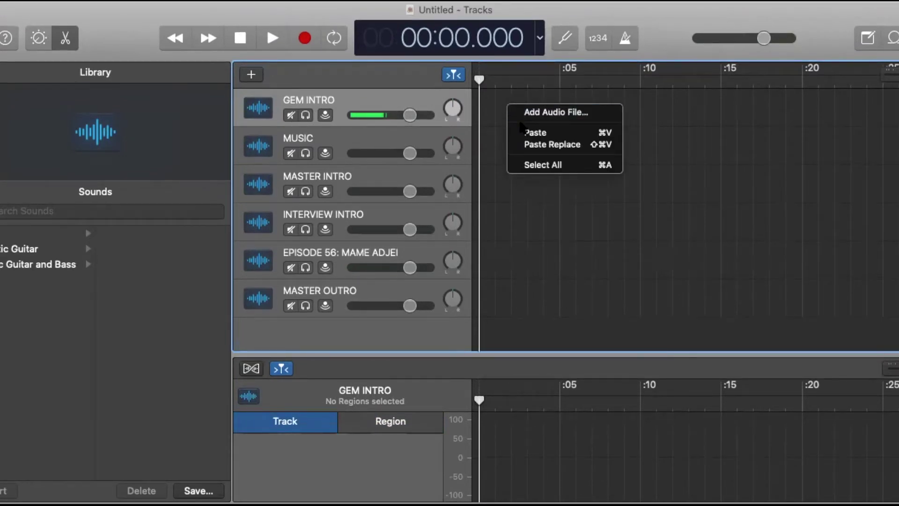
{"action": "left_click", "coordinate": [486, 112]}
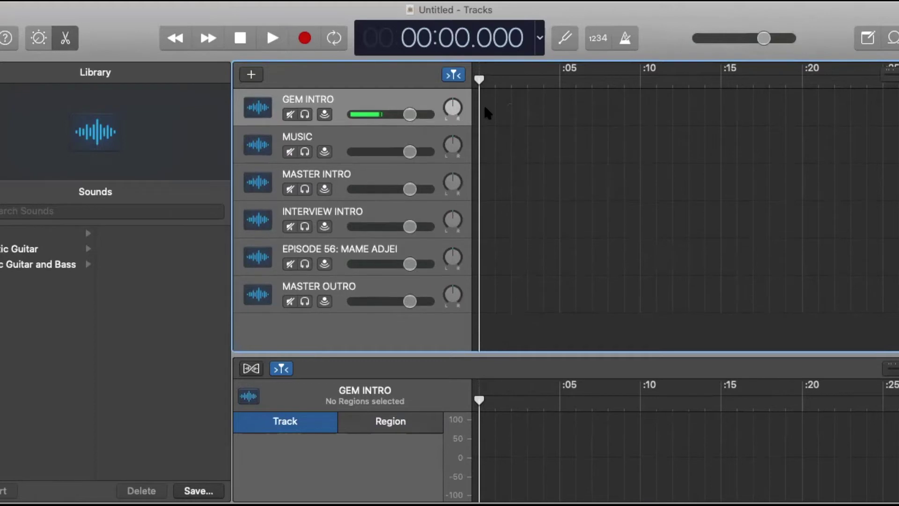
{"action": "right_click", "coordinate": [89, 3]}
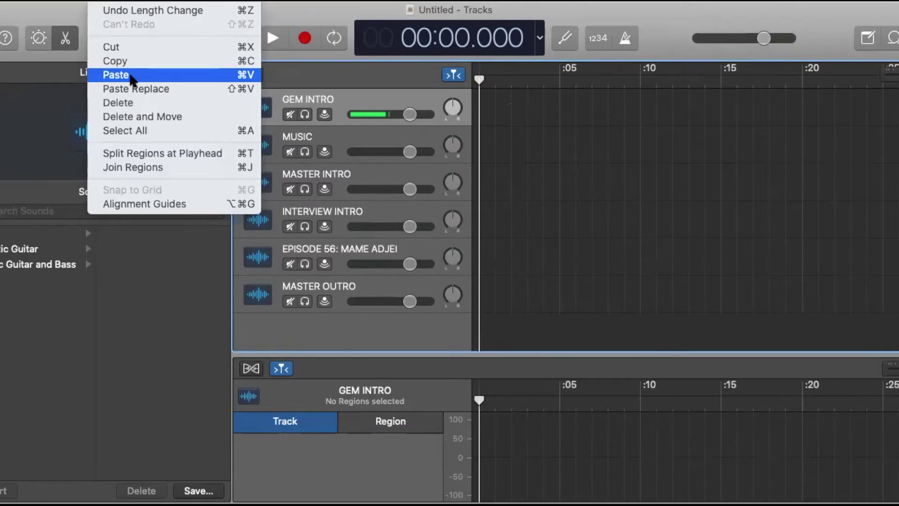
{"action": "left_click", "coordinate": [131, 76]}
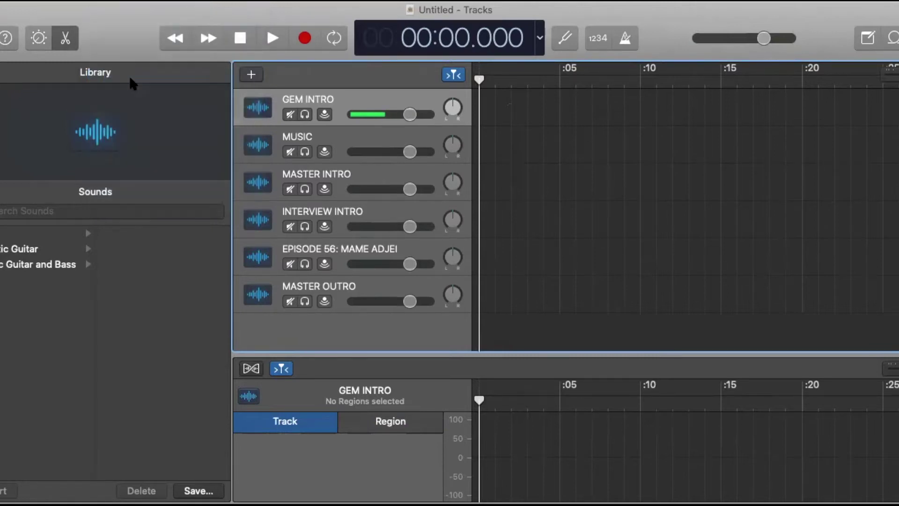
Shift pasted region Mameaudio.79 about one second later and set the playhead at its start.
{"action": "scroll", "coordinate": [571, 155], "scroll_direction": "left", "scroll_amount": 15}
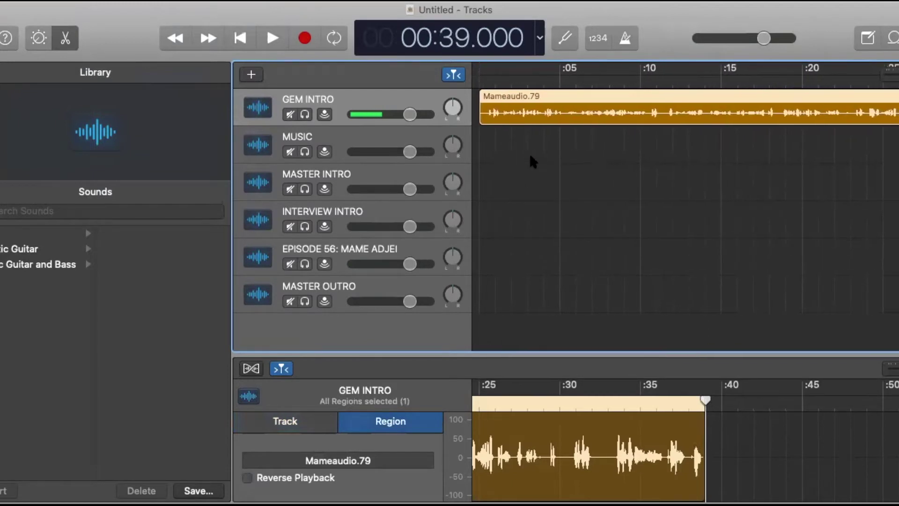
{"action": "left_click_drag", "start_coordinate": [569, 93], "coordinate": [588, 105]}
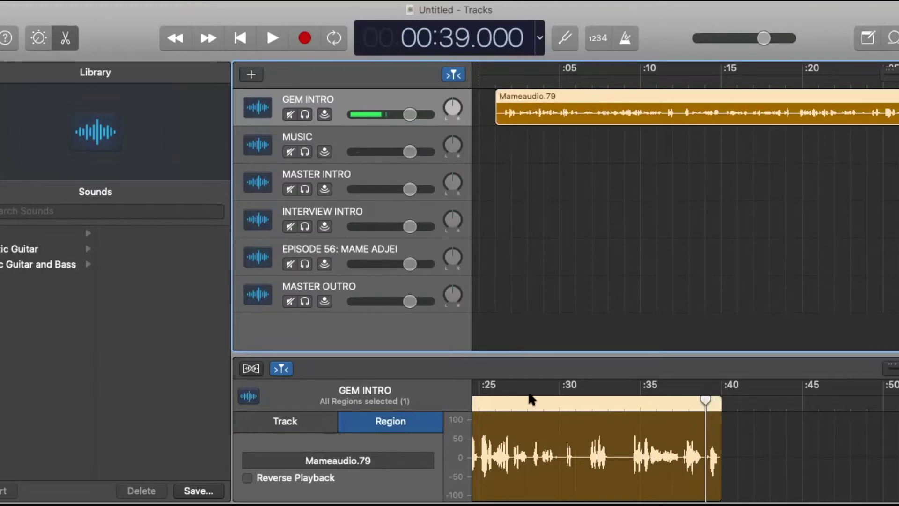
{"action": "scroll", "coordinate": [530, 421], "scroll_direction": "left", "scroll_amount": 10}
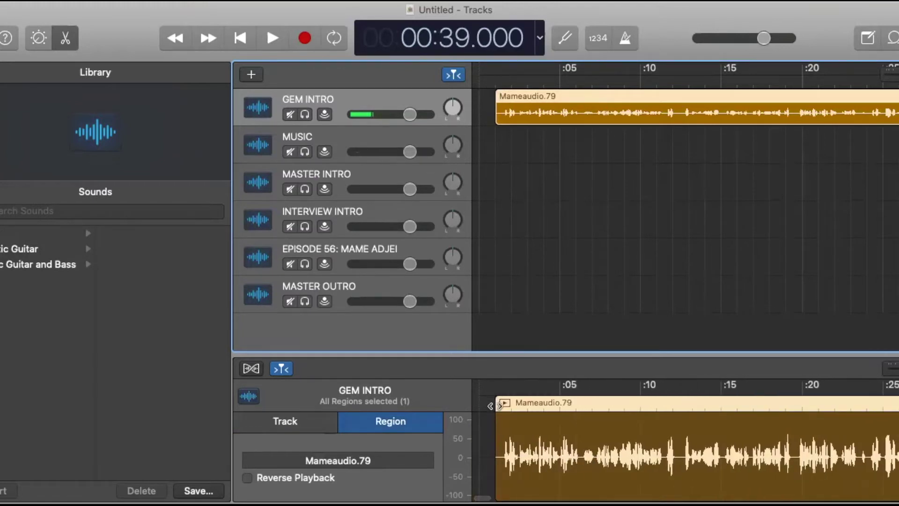
{"action": "left_click", "coordinate": [492, 404]}
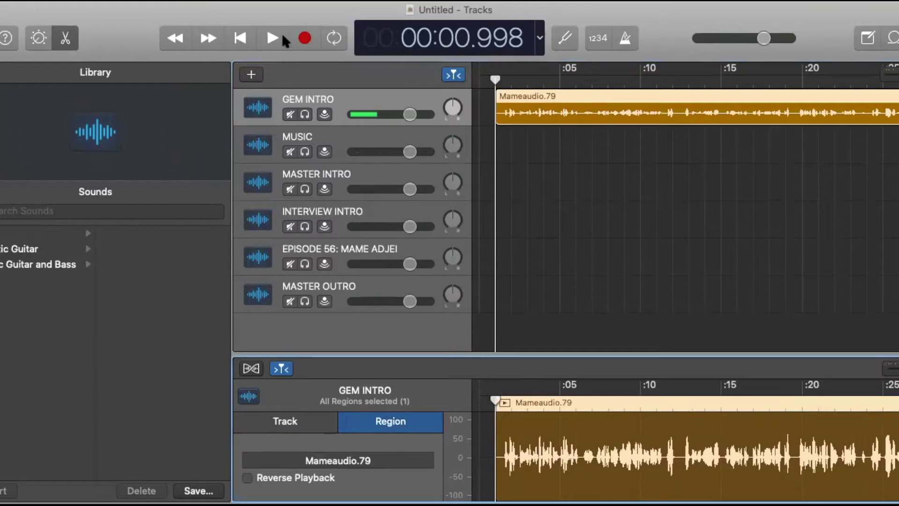
{"action": "scroll", "coordinate": [785, 480], "scroll_direction": "right", "scroll_amount": 4}
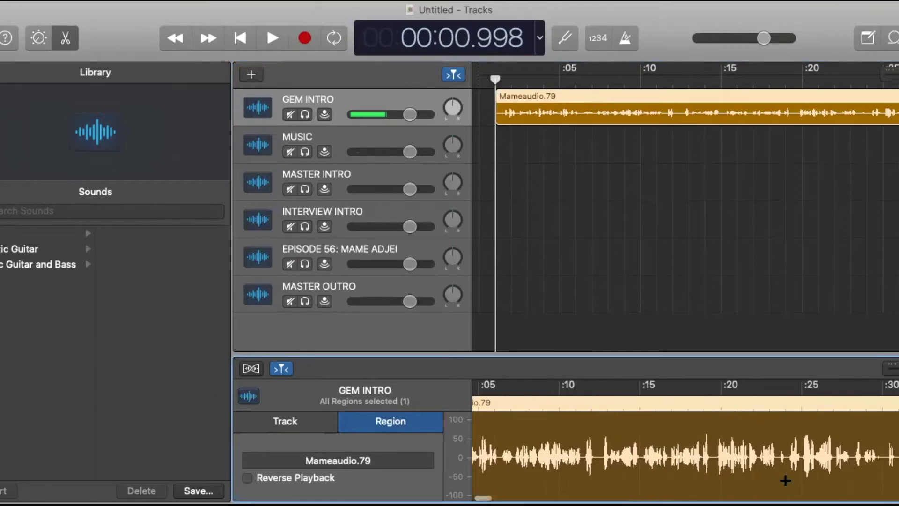
Trim the end of the GEM INTRO interview region.
{"action": "scroll", "coordinate": [785, 478], "scroll_direction": "left", "scroll_amount": 5}
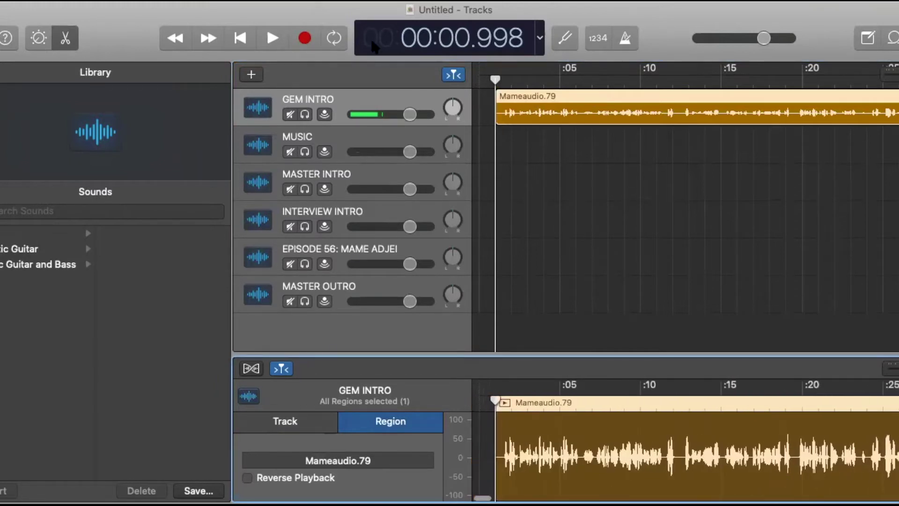
{"action": "key", "text": "End"}
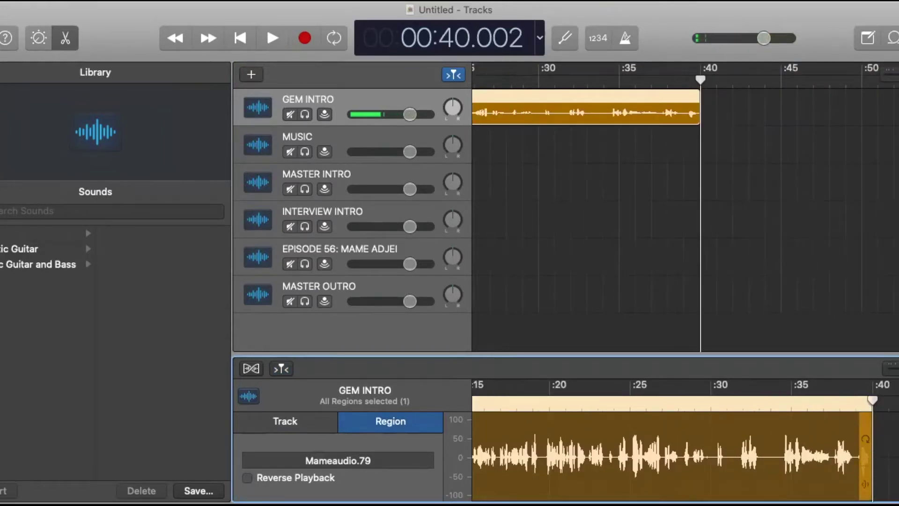
{"action": "mouse_move", "coordinate": [865, 484]}
{"action": "left_mouse_down"}
{"action": "mouse_move", "coordinate": [884, 484]}
{"action": "mouse_move", "coordinate": [854, 484]}
{"action": "left_mouse_up"}
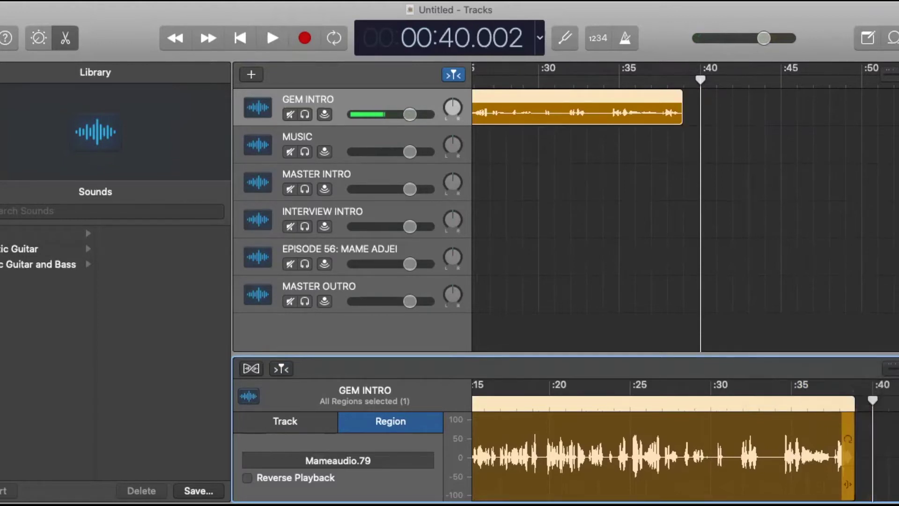
Split the region at about 31 s and 31.75 s and slide the later piece left.
{"action": "left_click", "coordinate": [726, 401]}
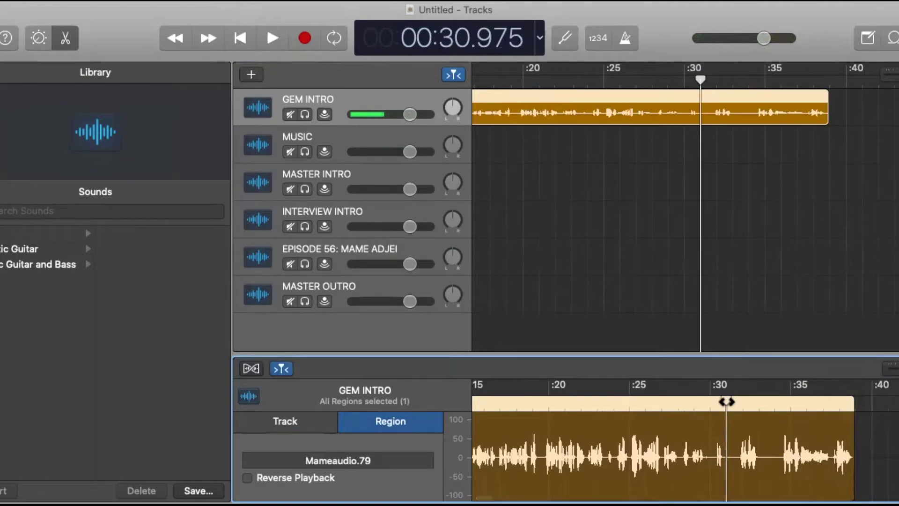
{"action": "key", "text": "super+t"}
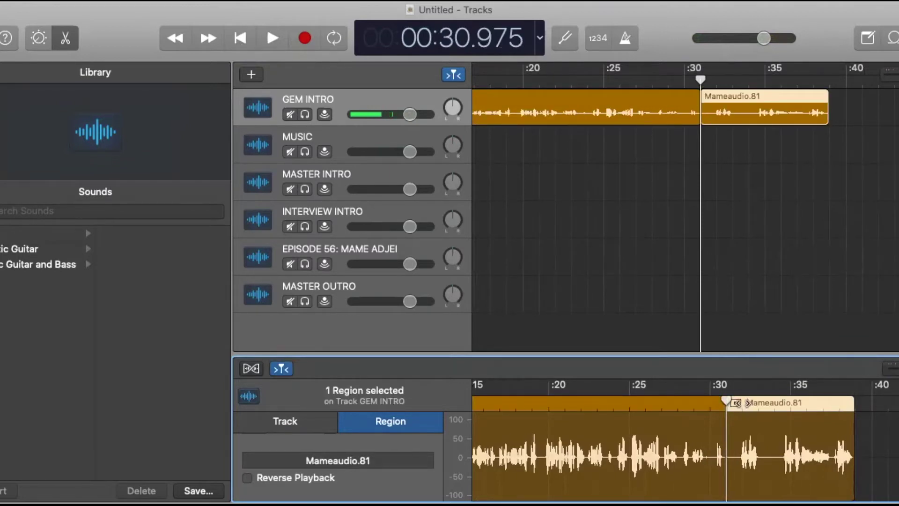
{"action": "left_click", "coordinate": [748, 402]}
{"action": "left_click_drag", "start_coordinate": [747, 403], "coordinate": [736, 405]}
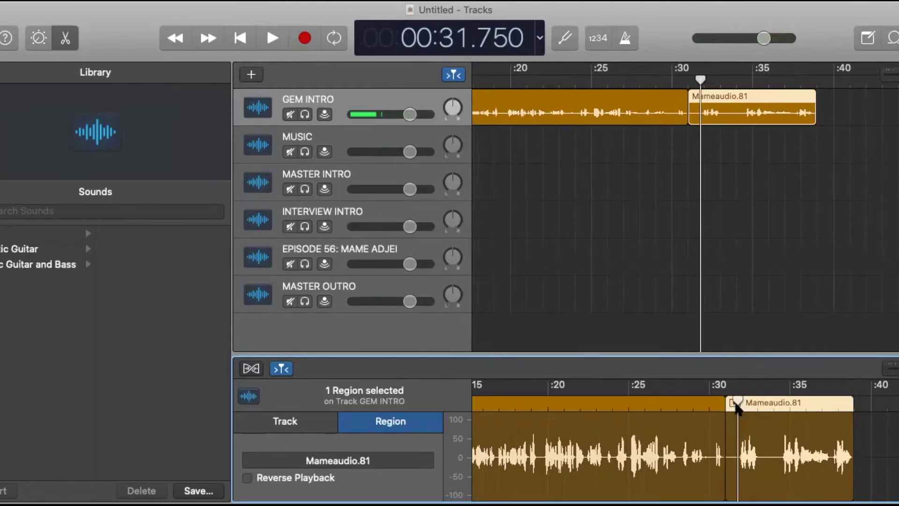
{"action": "key", "text": "super+t"}
{"action": "left_click", "coordinate": [734, 419]}
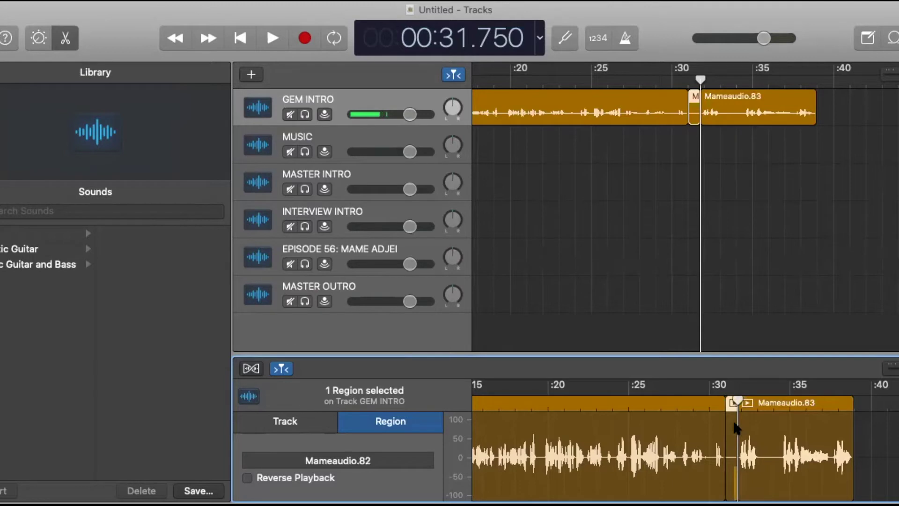
{"action": "left_click", "coordinate": [734, 423]}
{"action": "left_click_drag", "start_coordinate": [764, 425], "coordinate": [749, 420]}
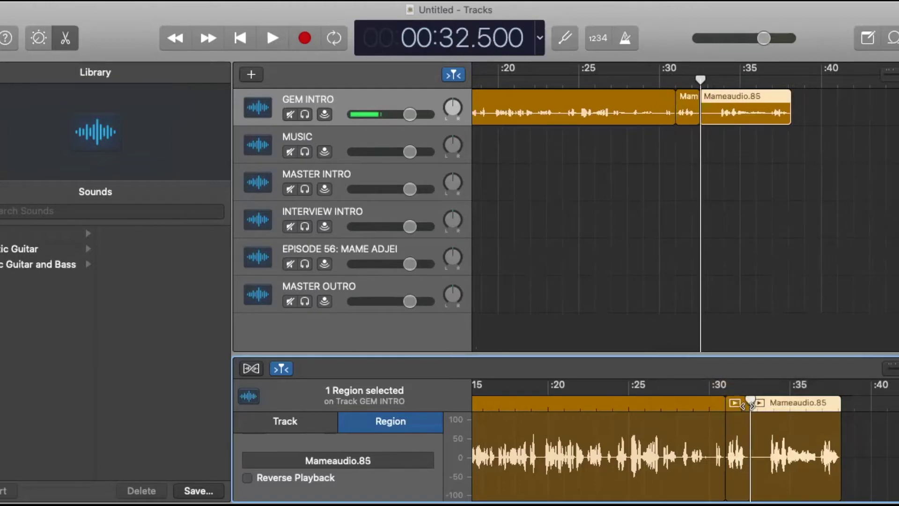
Remove the snippet between 32.5 s and 33.5 s and slide Mameaudio.87 left to close the gap.
{"action": "key", "text": "super+t"}
{"action": "left_click", "coordinate": [768, 403]}
{"action": "left_click_drag", "start_coordinate": [768, 403], "coordinate": [764, 405]}
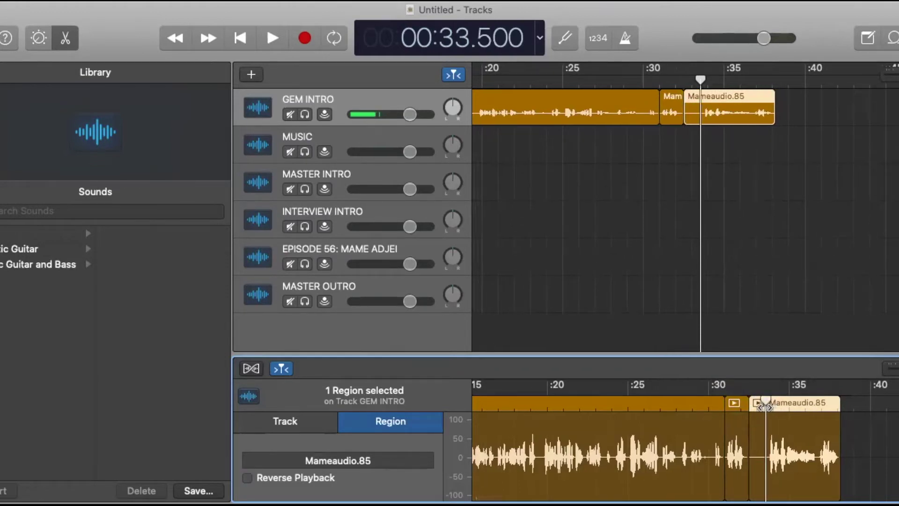
{"action": "key", "text": "super+t"}
{"action": "left_click", "coordinate": [760, 431]}
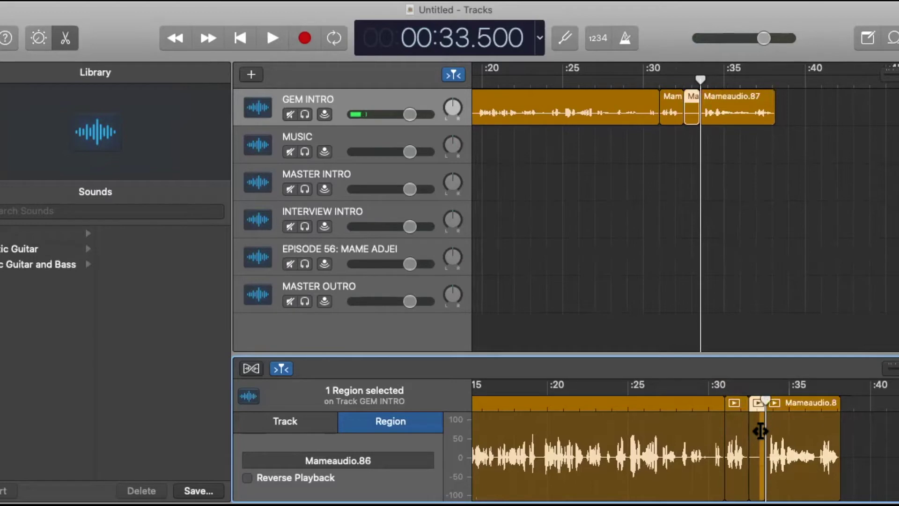
{"action": "key", "text": "Delete"}
{"action": "left_click_drag", "start_coordinate": [785, 421], "coordinate": [769, 427]}
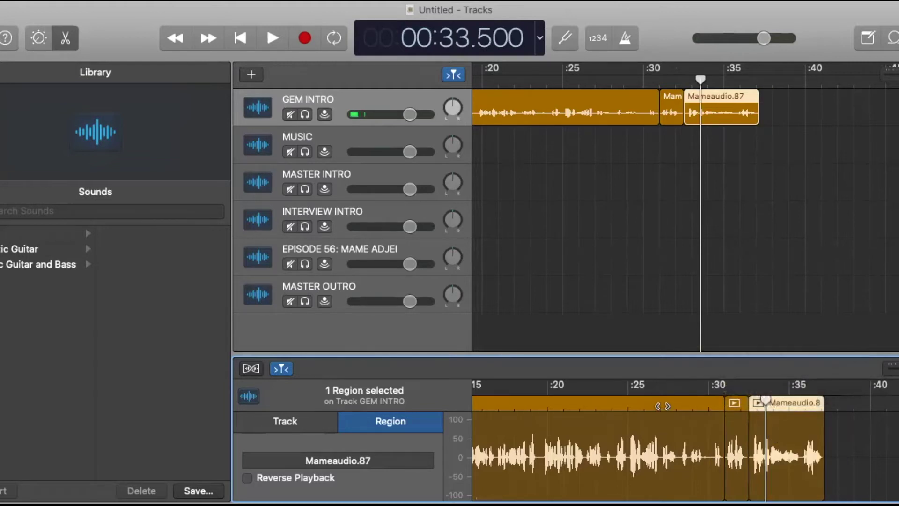
{"action": "left_click", "coordinate": [662, 401]}
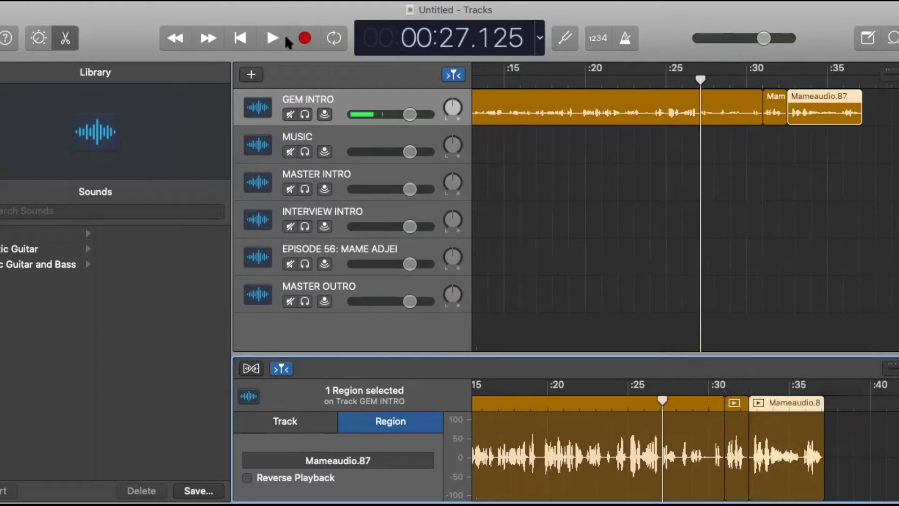
{"action": "left_click", "coordinate": [272, 37]}
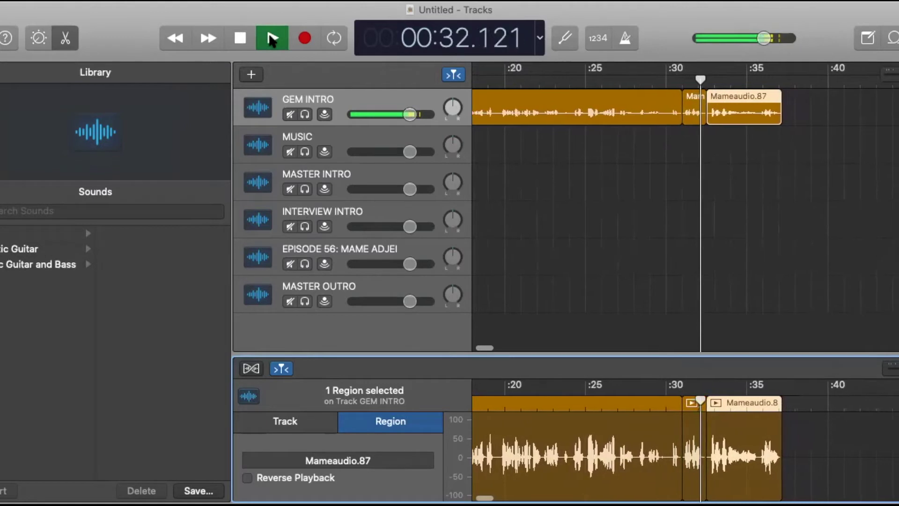
{"action": "left_click", "coordinate": [242, 37]}
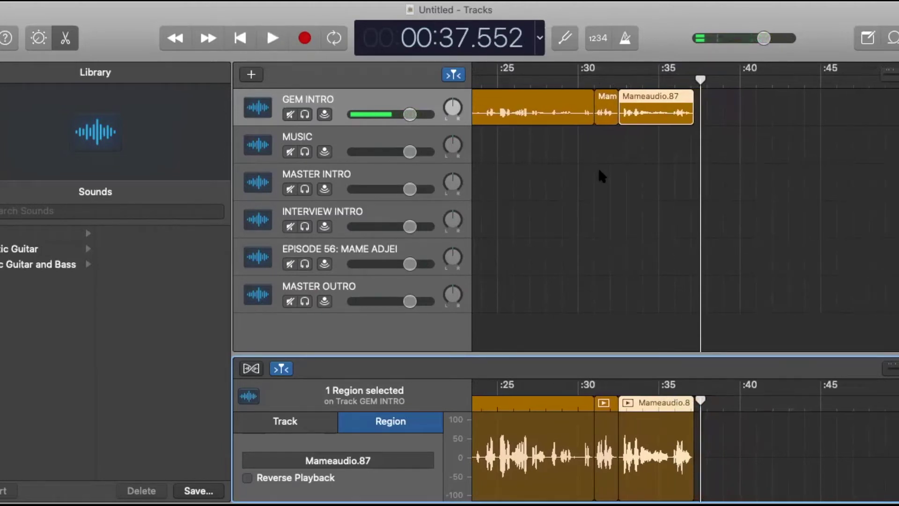
{"action": "scroll", "coordinate": [598, 169], "scroll_direction": "left", "scroll_amount": 10}
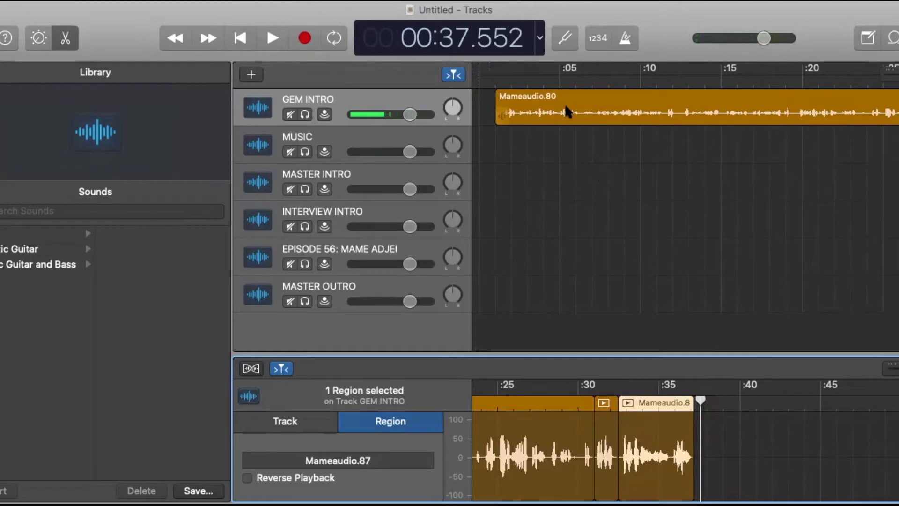
{"action": "left_click", "coordinate": [320, 141]}
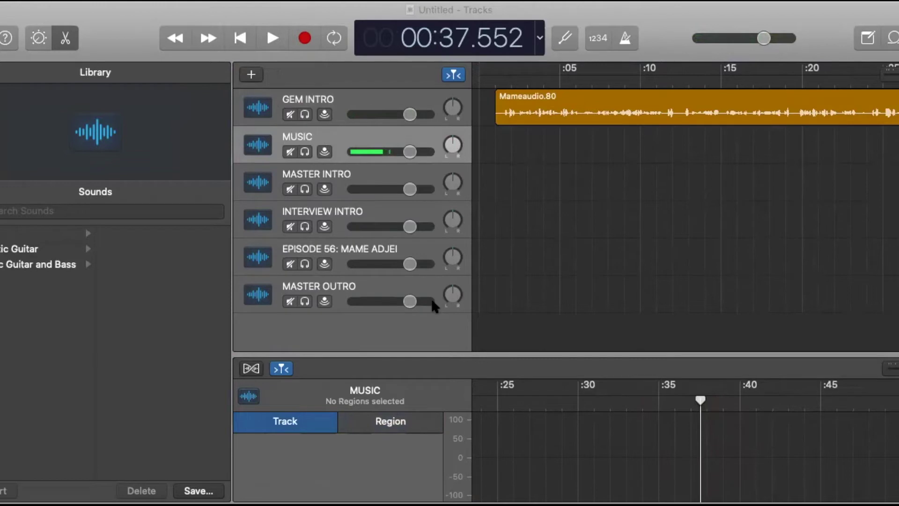
Drop the Bit_Coin music onto MUSIC at 0:00 and set the playhead to 37.25 s.
{"action": "left_click_drag", "start_coordinate": [434, 307], "coordinate": [476, 146]}
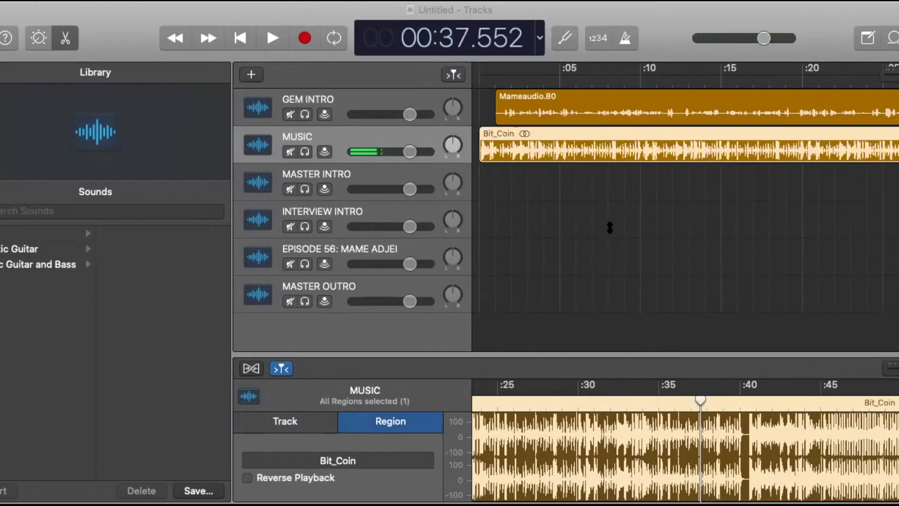
{"action": "scroll", "coordinate": [734, 201], "scroll_direction": "right", "scroll_amount": 2}
{"action": "scroll", "coordinate": [732, 196], "scroll_direction": "right", "scroll_amount": 10}
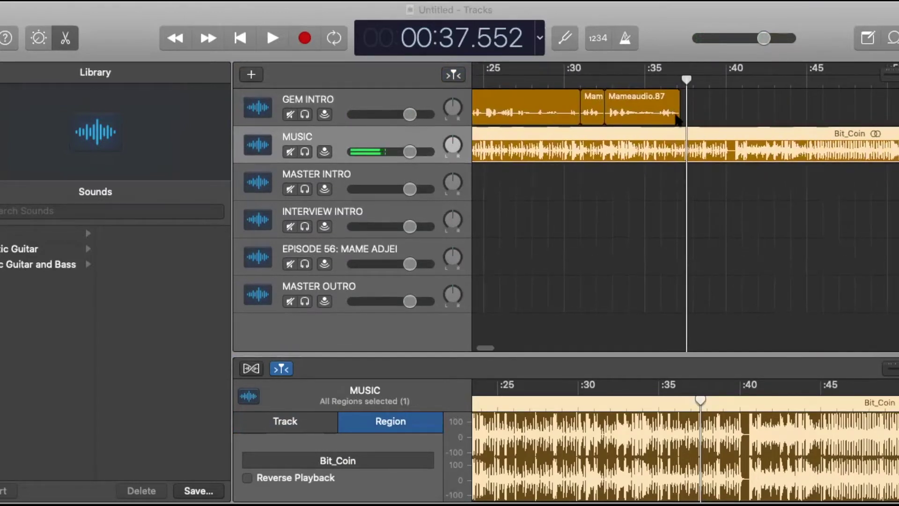
{"action": "left_click", "coordinate": [686, 80]}
{"action": "left_click_drag", "start_coordinate": [686, 80], "coordinate": [681, 79]}
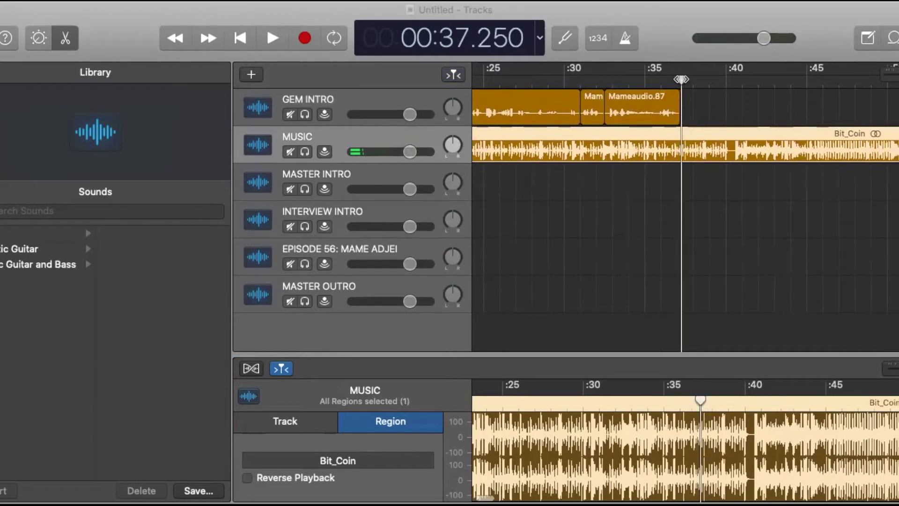
{"action": "left_click", "coordinate": [387, 178]}
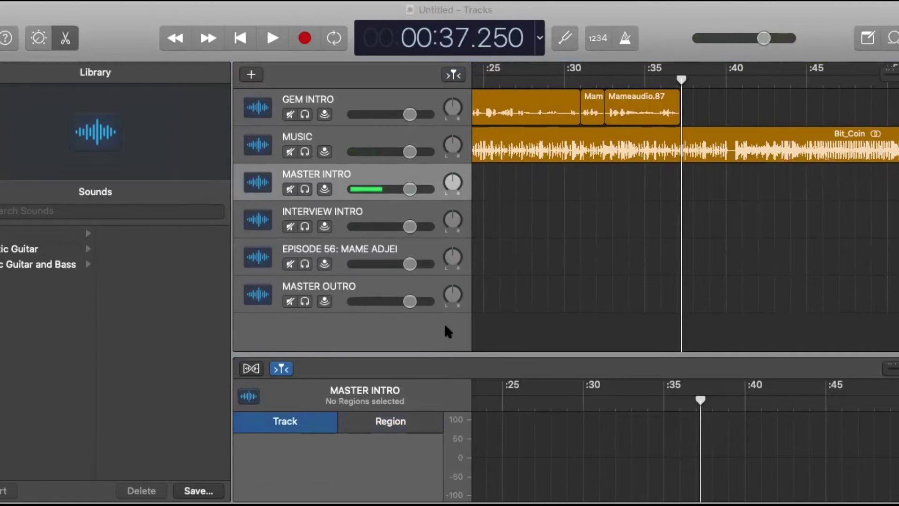
Add the FIBMASTERINTRO recording to the MASTER INTRO track and trim its start.
{"action": "left_click_drag", "start_coordinate": [560, 251], "coordinate": [685, 187]}
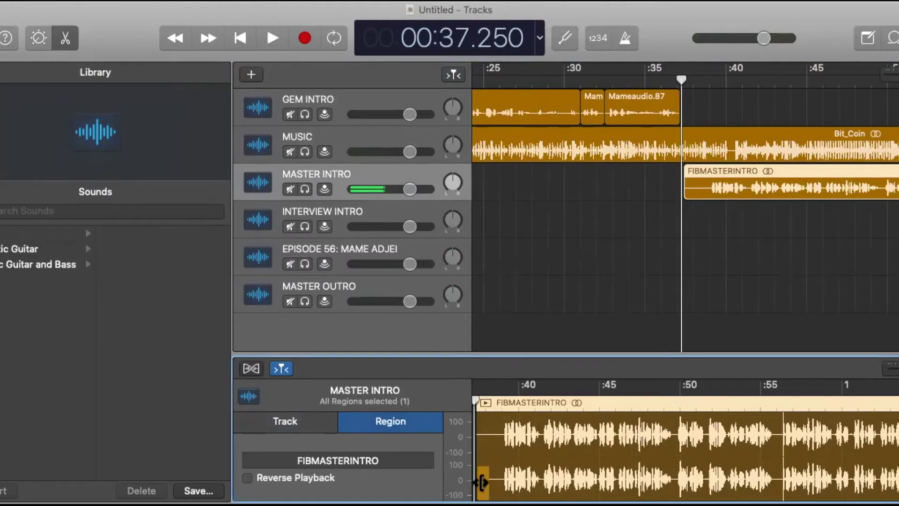
{"action": "left_click_drag", "start_coordinate": [482, 480], "coordinate": [509, 479]}
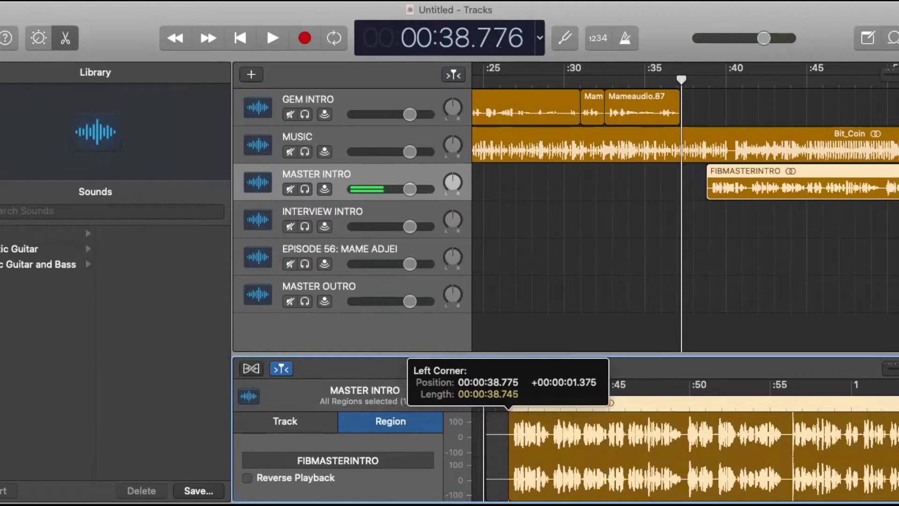
{"action": "left_click_drag", "start_coordinate": [508, 480], "coordinate": [509, 480]}
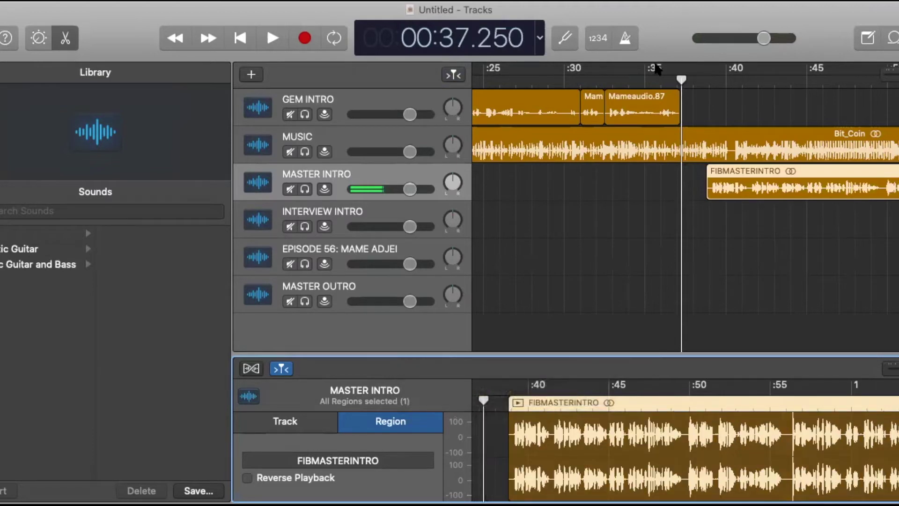
Slide FIBMASTERINTRO to begin around 37 s, where GEM INTRO ends, then rewind to the start.
{"action": "left_click", "coordinate": [647, 78]}
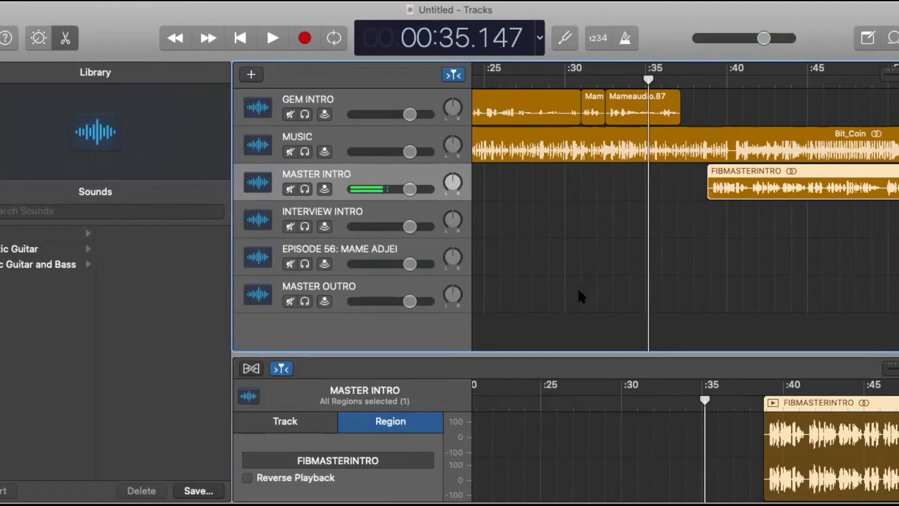
{"action": "left_click_drag", "start_coordinate": [849, 170], "coordinate": [825, 180]}
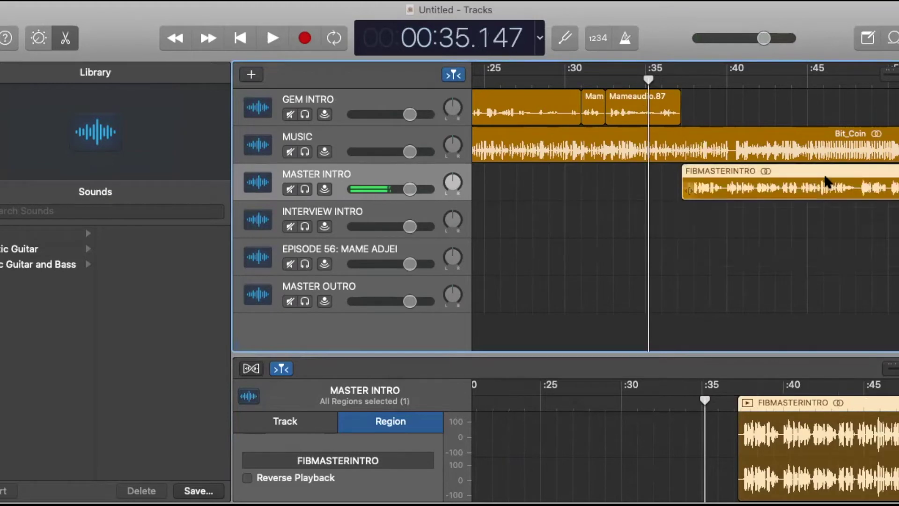
{"action": "scroll", "coordinate": [624, 141], "scroll_direction": "left", "scroll_amount": 10}
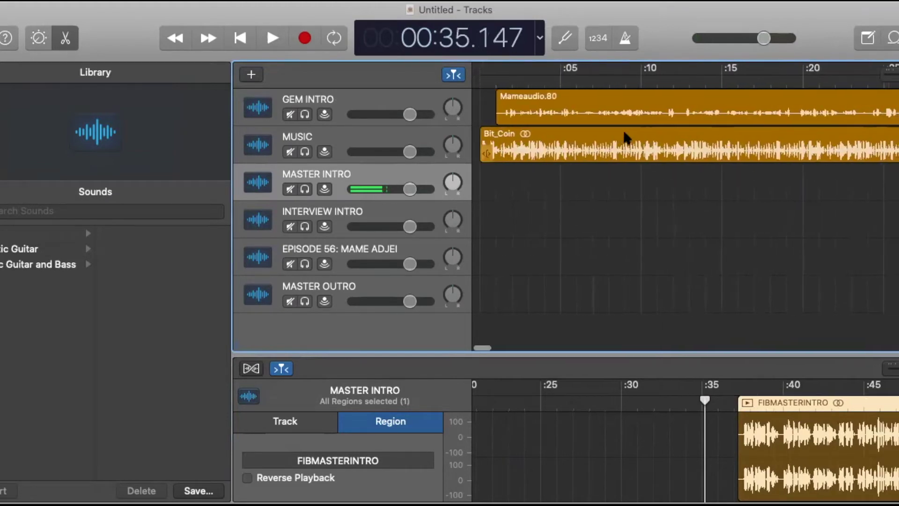
{"action": "scroll", "coordinate": [853, 121], "scroll_direction": "right", "scroll_amount": 8}
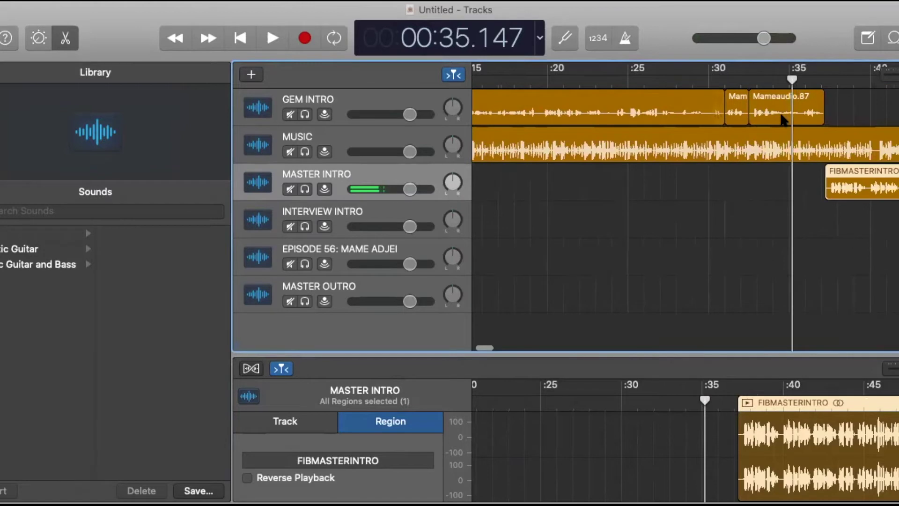
{"action": "left_click", "coordinate": [241, 39]}
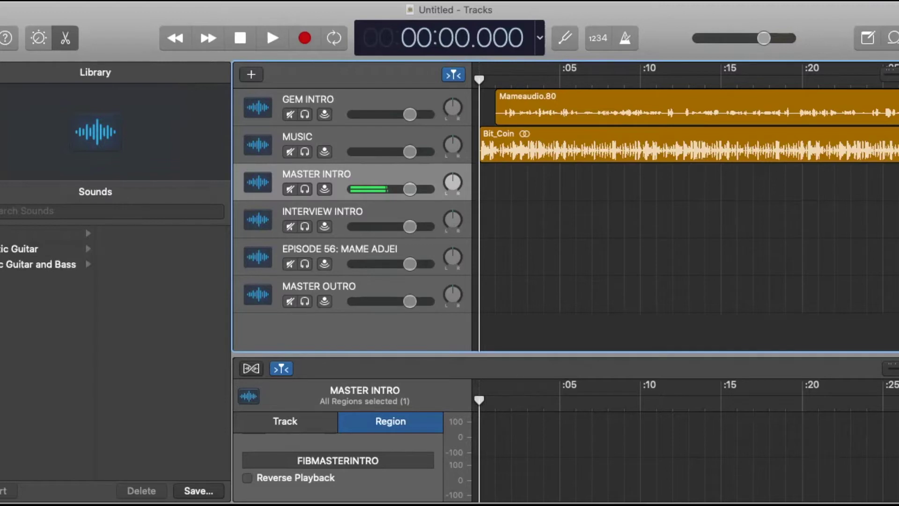
Apply Mix > Create Volume Fade Out on Main Output, revealing Volume lanes on every track.
{"action": "left_click", "coordinate": [220, 1]}
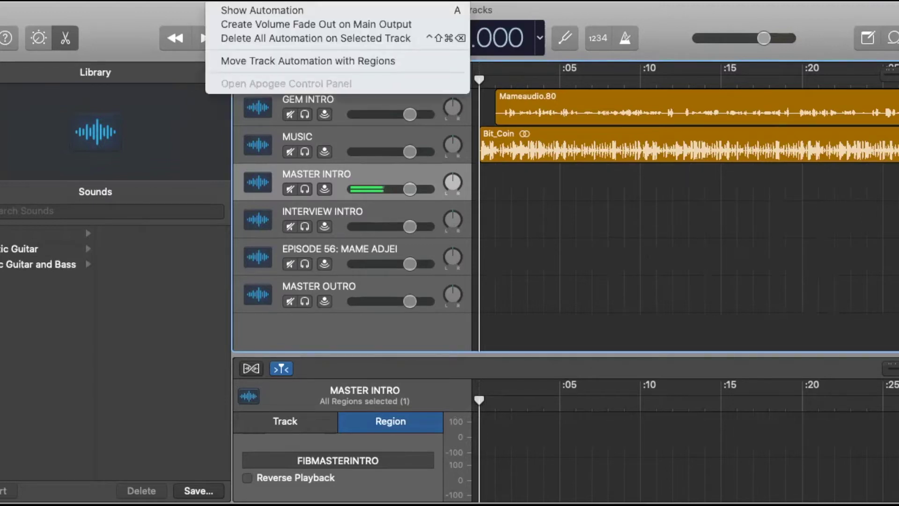
{"action": "key", "text": "Escape"}
{"action": "left_click", "coordinate": [236, 8]}
{"action": "left_click", "coordinate": [238, 27]}
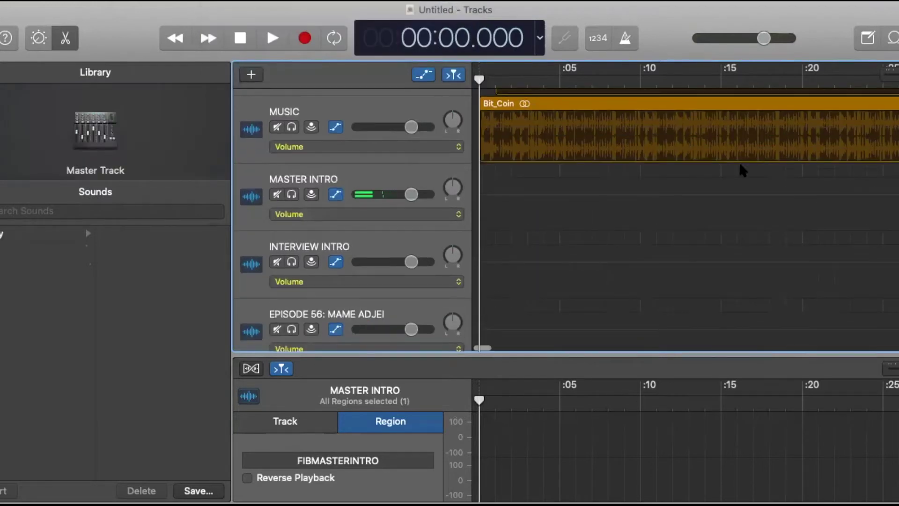
{"action": "scroll", "coordinate": [741, 169], "scroll_direction": "up", "scroll_amount": 3}
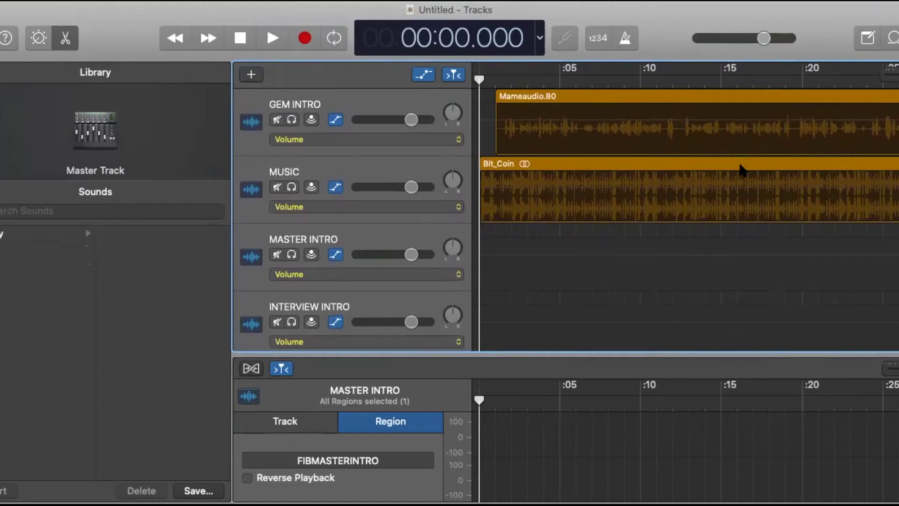
Add volume lines on GEM INTRO and MUSIC, lower MUSIC to -4.3 dB, and play the intro mix.
{"action": "left_click", "coordinate": [489, 124]}
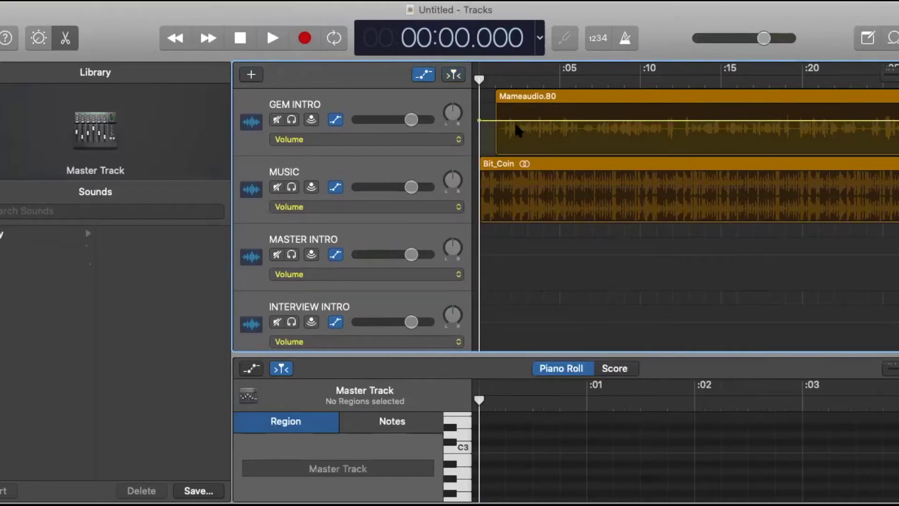
{"action": "left_click", "coordinate": [493, 189]}
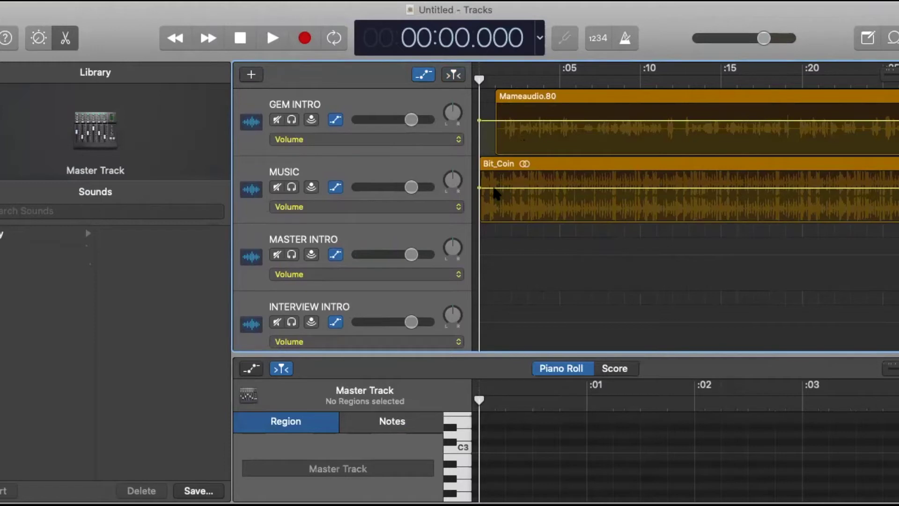
{"action": "left_click_drag", "start_coordinate": [410, 187], "coordinate": [389, 187]}
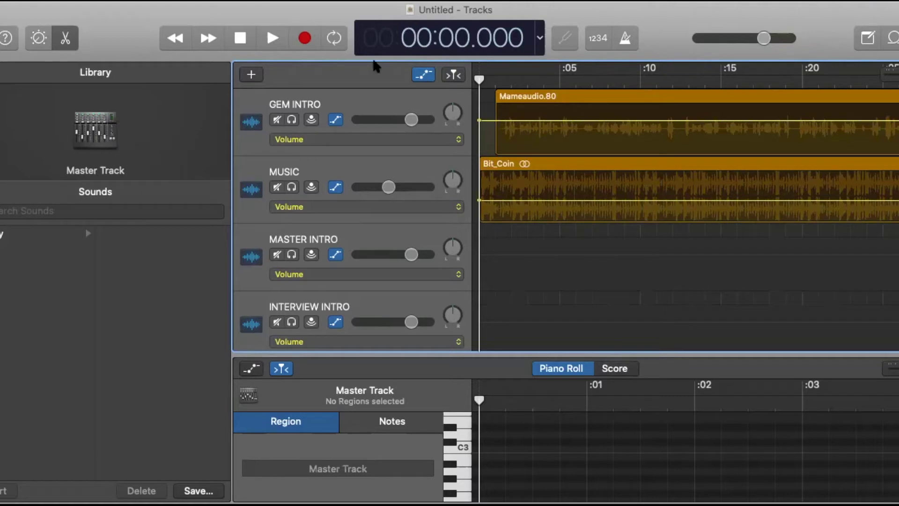
{"action": "left_click", "coordinate": [272, 40]}
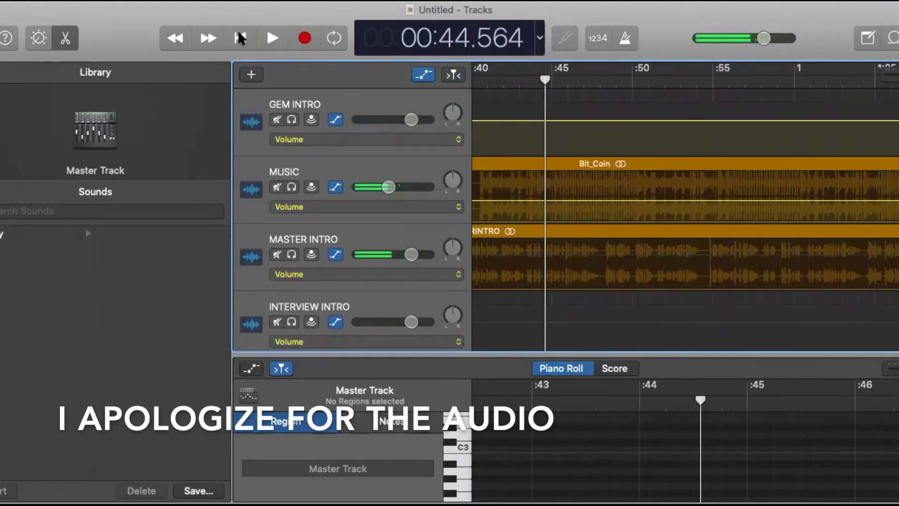
Trim the end of the FIBMASTERINTRO region on MASTER INTRO back to about 1:14.
{"action": "left_click", "coordinate": [716, 241]}
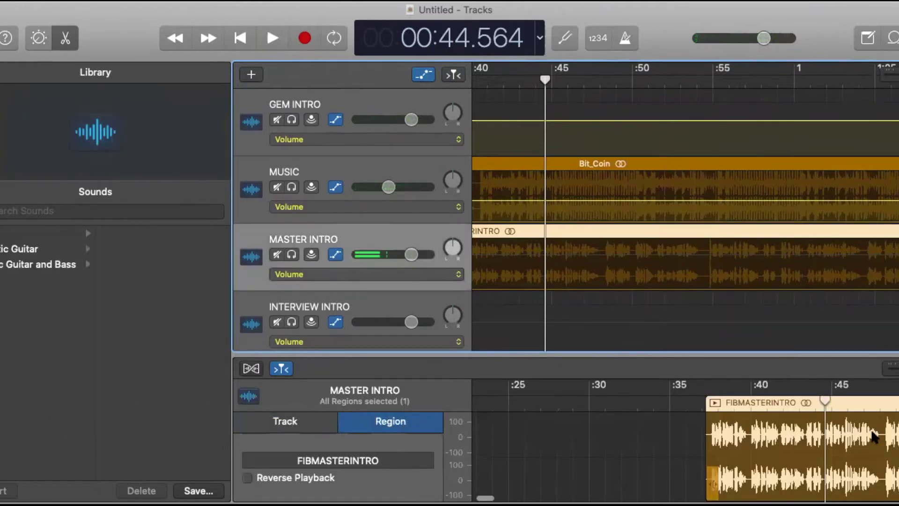
{"action": "scroll", "coordinate": [870, 428], "scroll_direction": "right", "scroll_amount": 10}
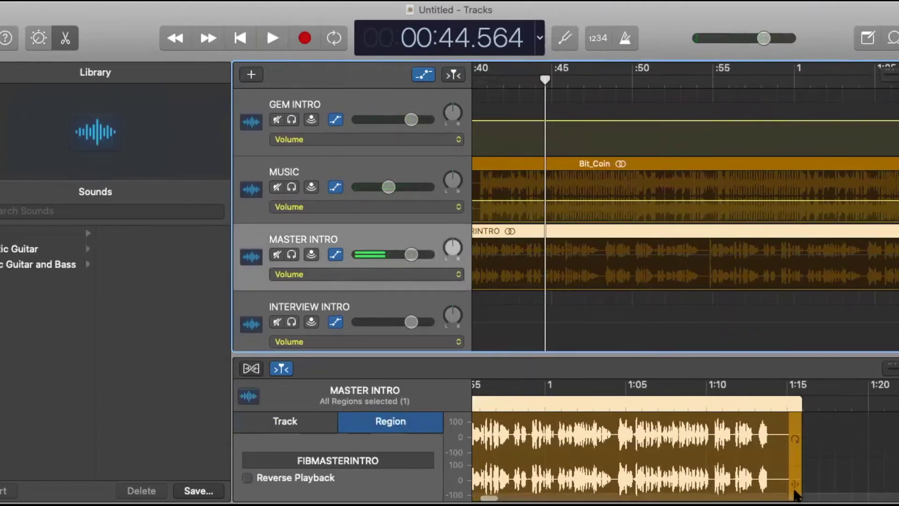
{"action": "left_click_drag", "start_coordinate": [794, 483], "coordinate": [765, 481]}
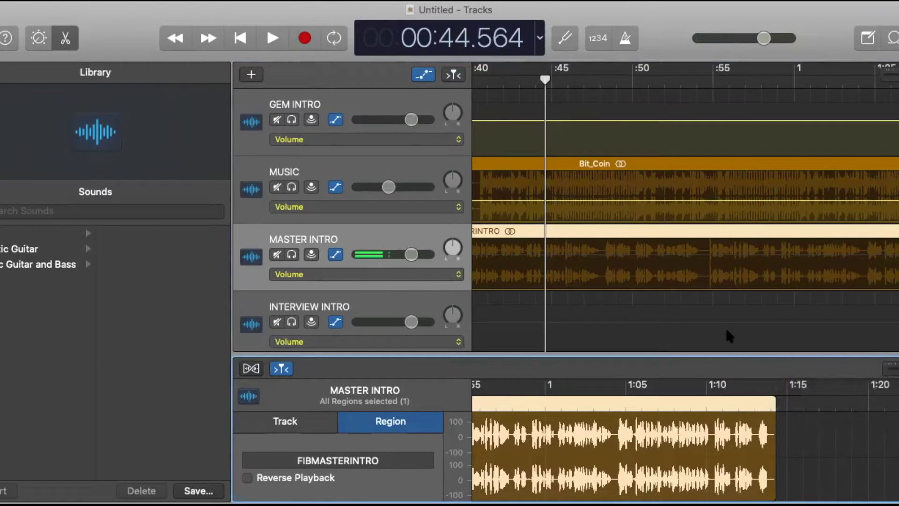
{"action": "scroll", "coordinate": [686, 306], "scroll_direction": "right", "scroll_amount": 15}
{"action": "scroll", "coordinate": [686, 309], "scroll_direction": "right", "scroll_amount": 3}
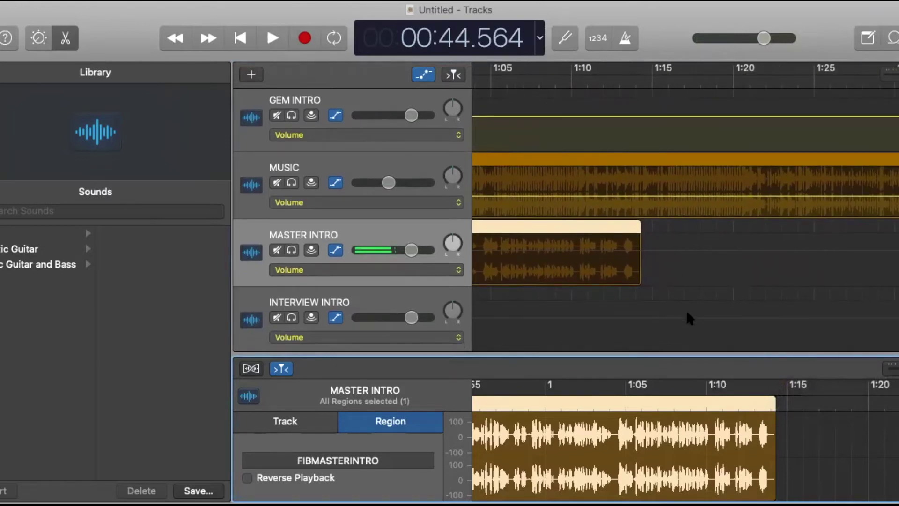
Select the INTERVIEW INTRO track and place the playhead at 1:14.250.
{"action": "left_click", "coordinate": [378, 292]}
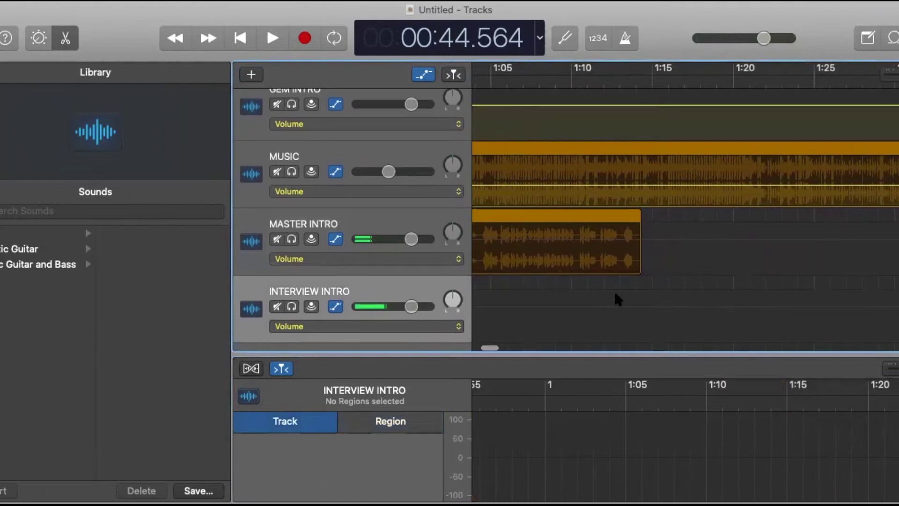
{"action": "scroll", "coordinate": [614, 295], "scroll_direction": "down", "scroll_amount": 2}
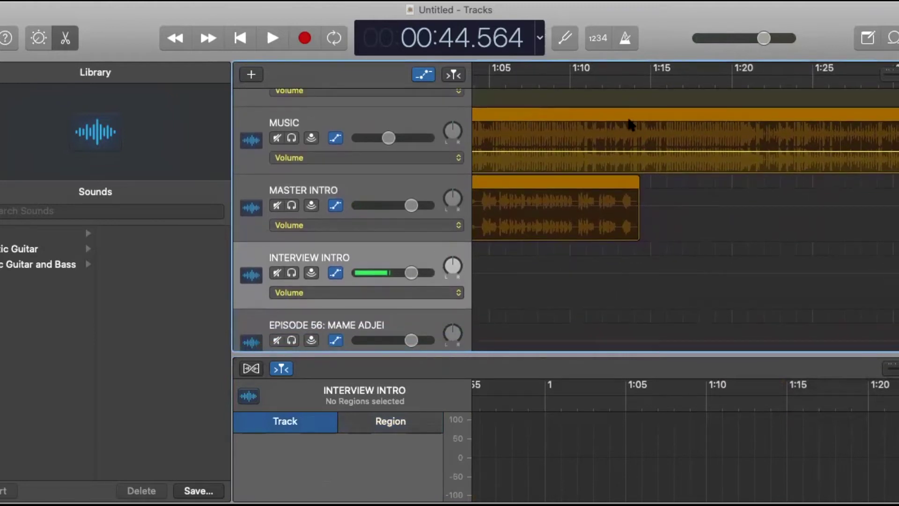
{"action": "left_click", "coordinate": [638, 80]}
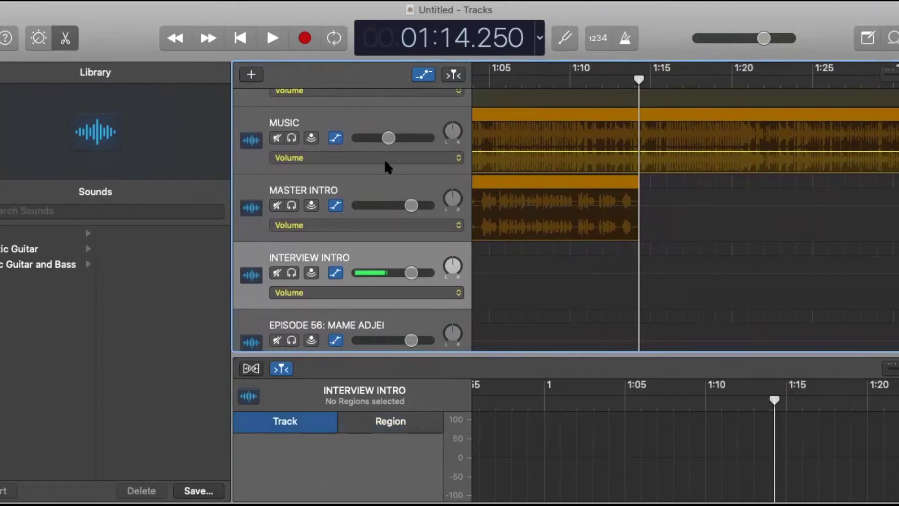
{"action": "scroll", "coordinate": [388, 205], "scroll_direction": "up", "scroll_amount": 1}
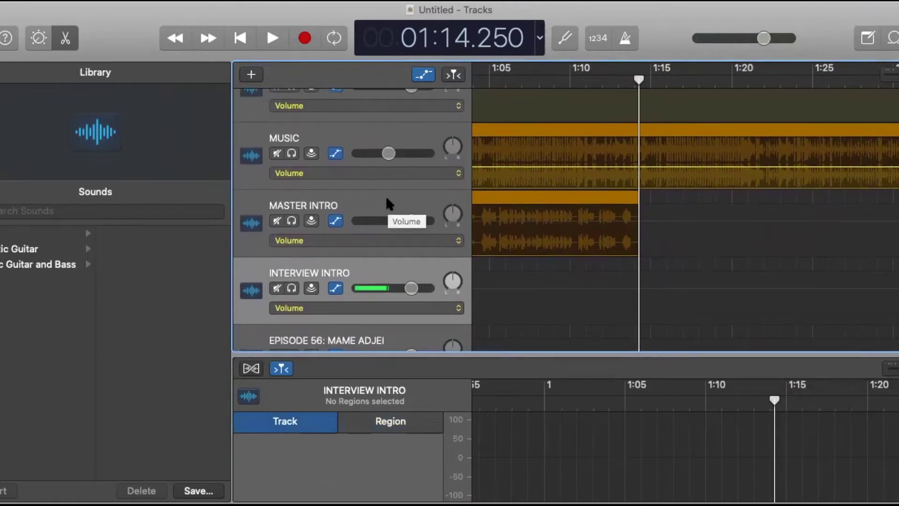
Mute the GEM INTRO, MUSIC, MASTER INTRO and EPISODE 56 tracks.
{"action": "scroll", "coordinate": [388, 204], "scroll_direction": "up", "scroll_amount": 1}
{"action": "scroll", "coordinate": [387, 200], "scroll_direction": "up", "scroll_amount": 1}
{"action": "scroll", "coordinate": [387, 199], "scroll_direction": "down", "scroll_amount": 2}
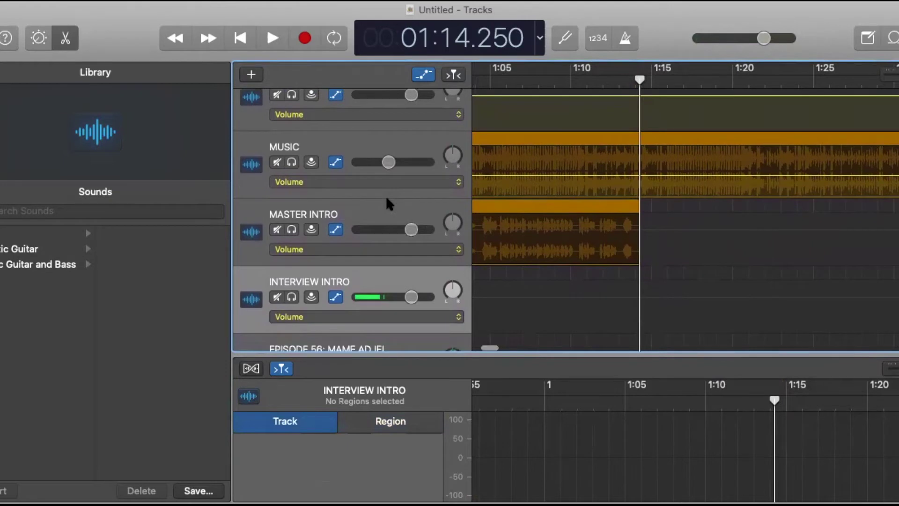
{"action": "scroll", "coordinate": [387, 203], "scroll_direction": "up", "scroll_amount": 1}
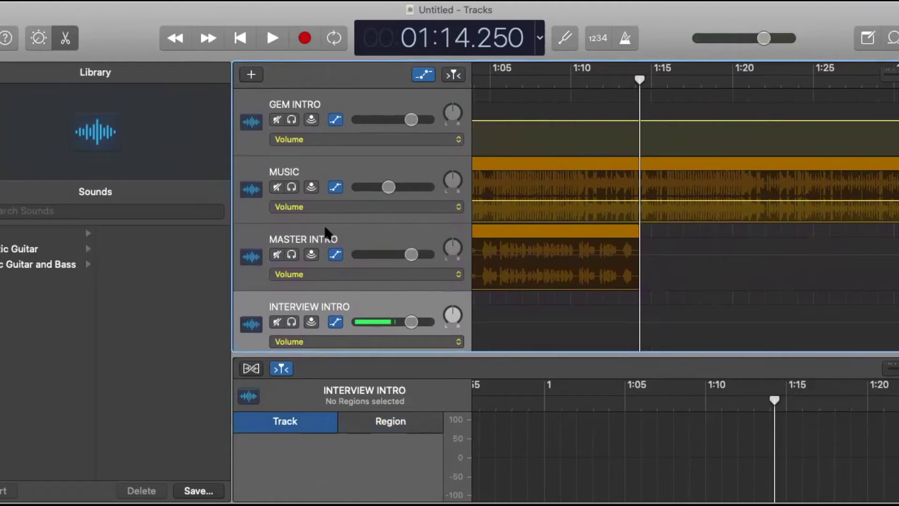
{"action": "left_click", "coordinate": [277, 121]}
{"action": "left_click", "coordinate": [277, 187]}
{"action": "left_click", "coordinate": [278, 255]}
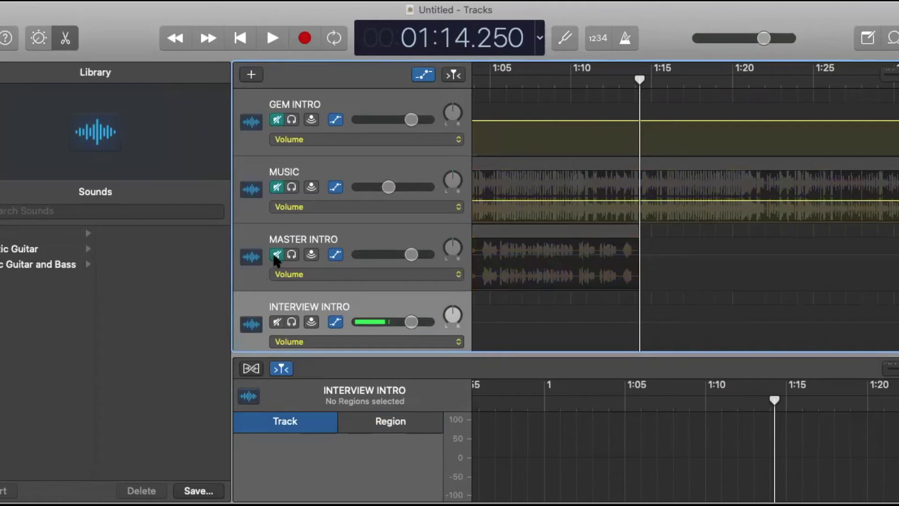
{"action": "scroll", "coordinate": [285, 286], "scroll_direction": "down", "scroll_amount": 2}
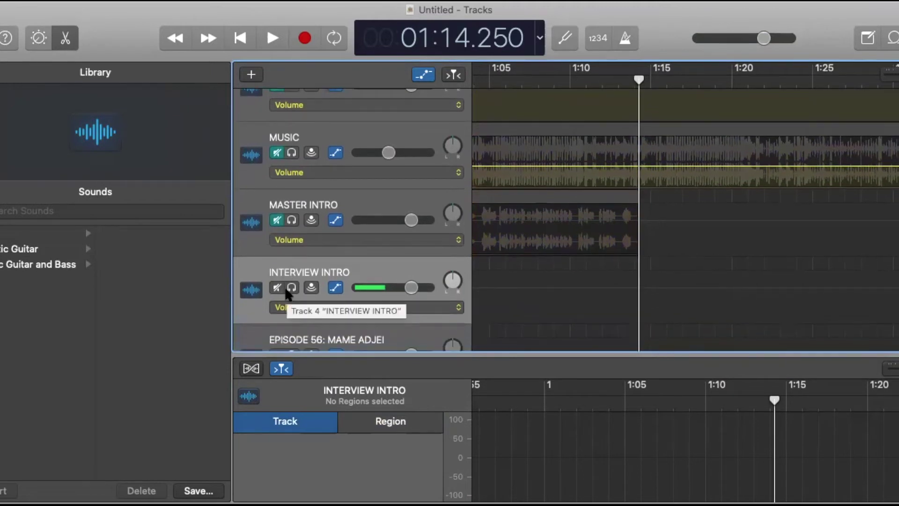
{"action": "scroll", "coordinate": [285, 289], "scroll_direction": "down", "scroll_amount": 3}
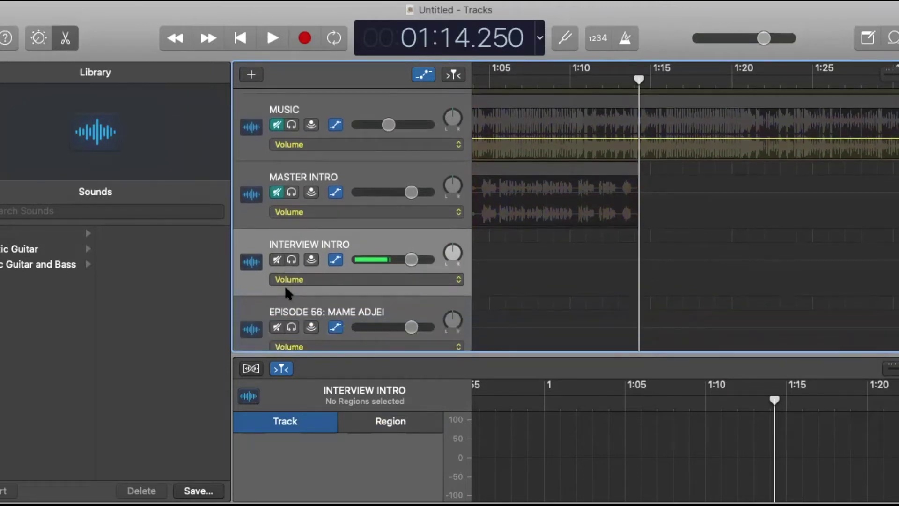
{"action": "left_click", "coordinate": [277, 311]}
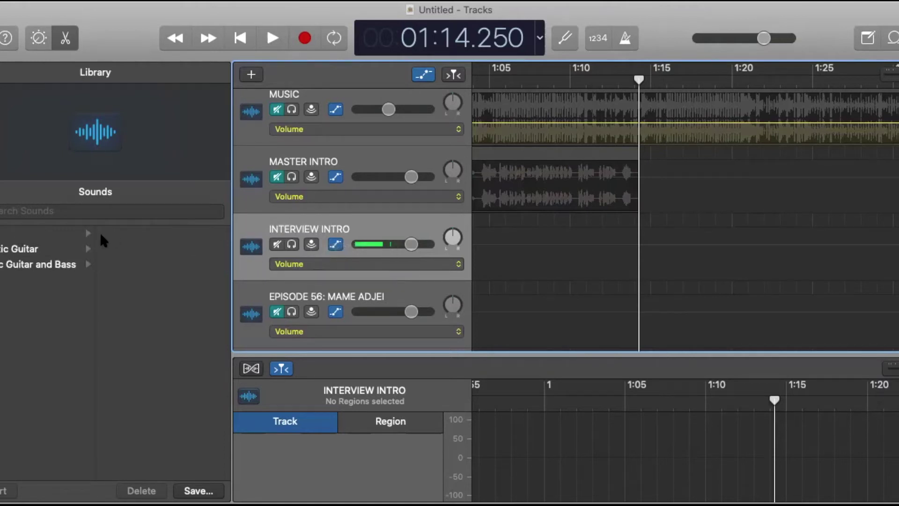
Apply the Narration Vocal preset from the vocal sounds to the INTERVIEW INTRO track.
{"action": "left_click", "coordinate": [33, 235]}
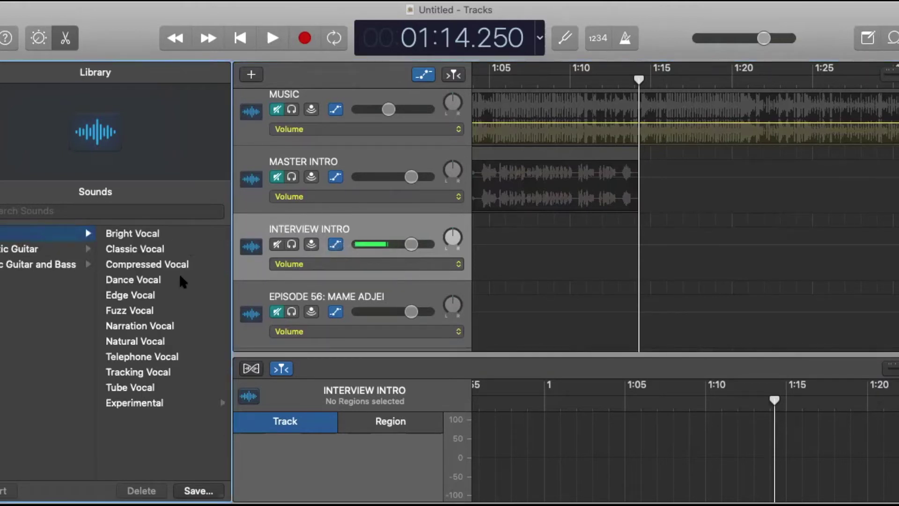
{"action": "left_click", "coordinate": [123, 327]}
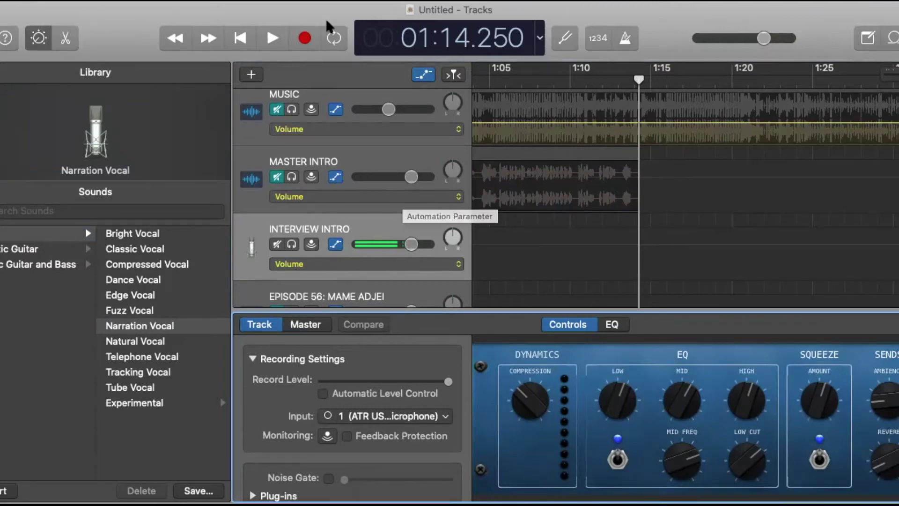
Record the spoken interview intro narration onto INTERVIEW INTRO starting at 1:14.250.
{"action": "left_click", "coordinate": [305, 38]}
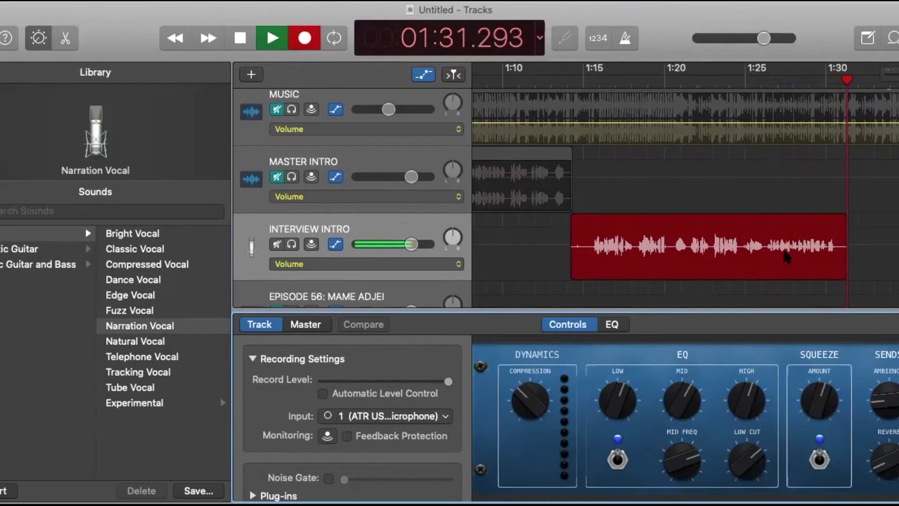
{"action": "key", "text": "space"}
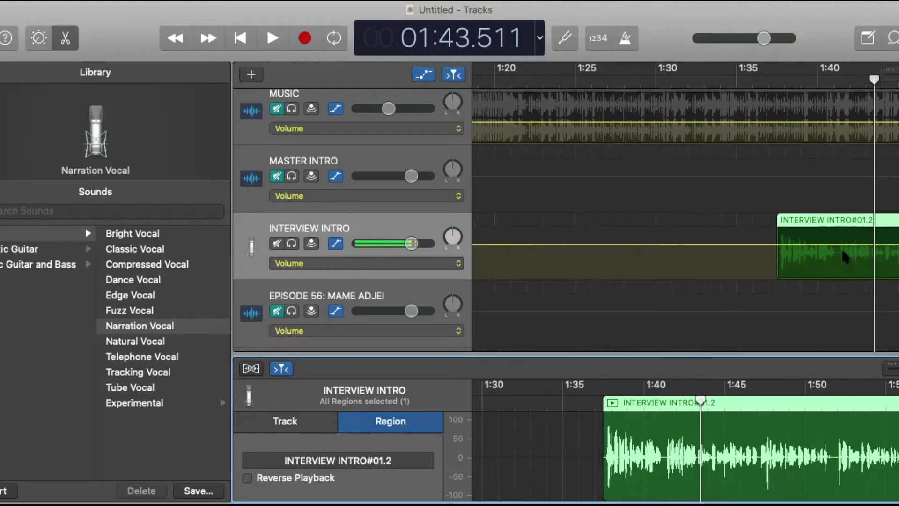
Move the INTERVIEW INTRO#01.2 narration region left so it starts at 1:14.8.
{"action": "left_click_drag", "start_coordinate": [876, 248], "coordinate": [721, 254]}
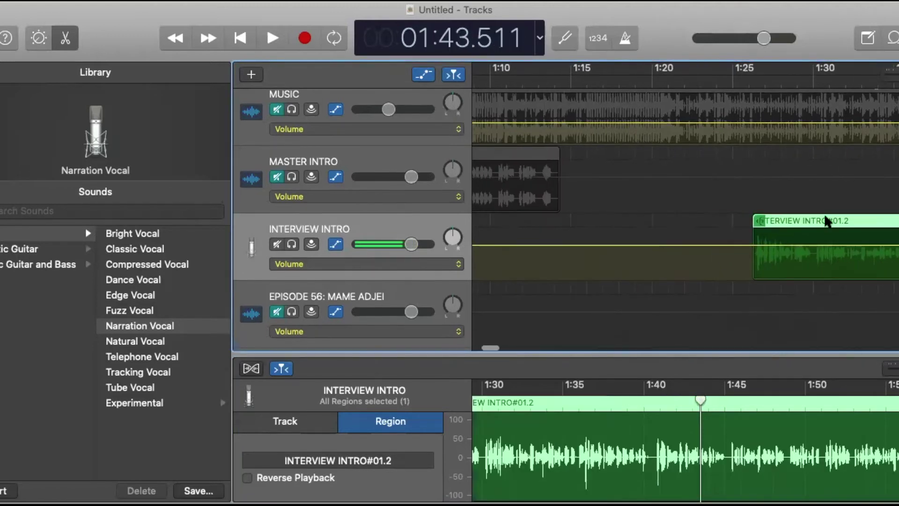
{"action": "left_click", "coordinate": [864, 223]}
{"action": "left_click_drag", "start_coordinate": [864, 223], "coordinate": [674, 240]}
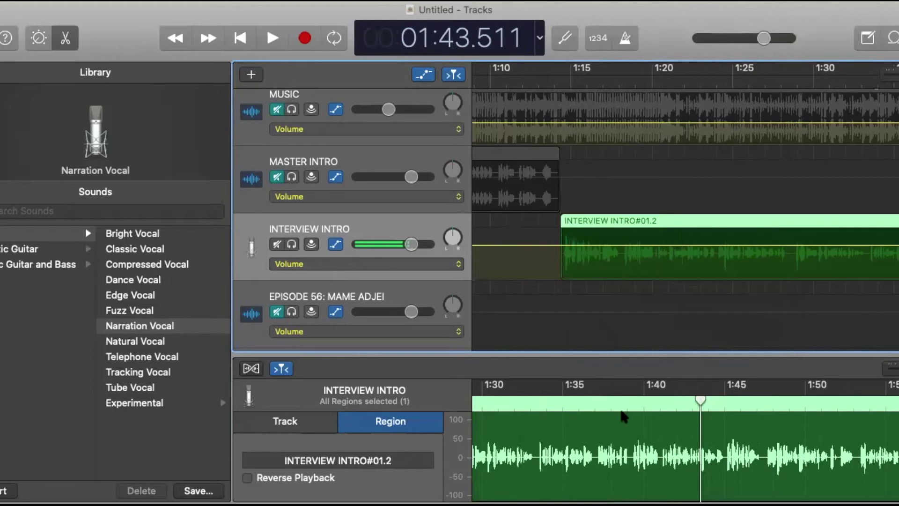
{"action": "scroll", "coordinate": [599, 421], "scroll_direction": "left", "scroll_amount": 5}
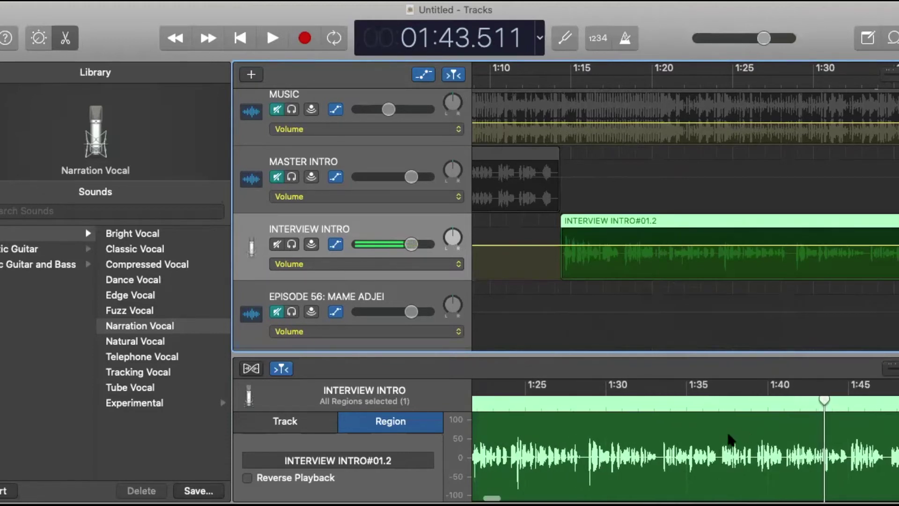
{"action": "scroll", "coordinate": [614, 444], "scroll_direction": "left", "scroll_amount": 2}
{"action": "scroll", "coordinate": [615, 444], "scroll_direction": "right", "scroll_amount": 6}
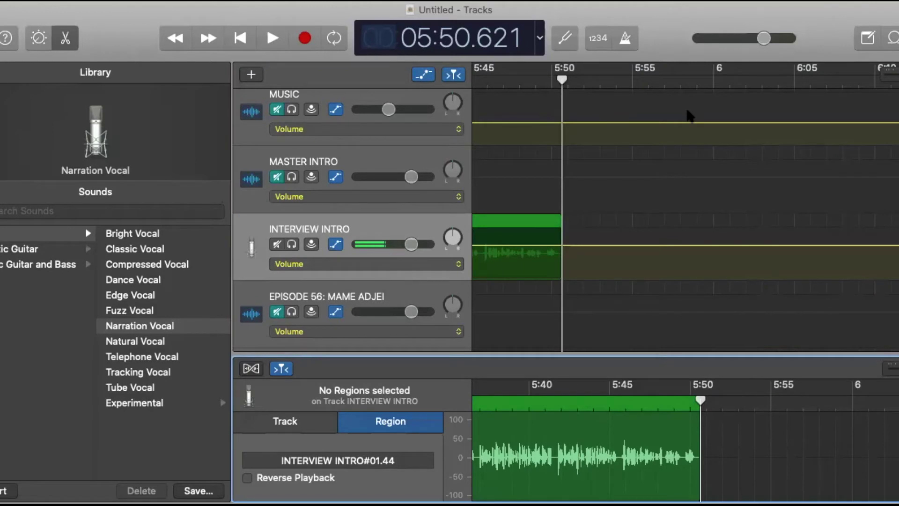
Move the playhead back to 5:49 and bring the EPISODE 56 Mameaudio.5 region into view.
{"action": "scroll", "coordinate": [589, 291], "scroll_direction": "down", "scroll_amount": 3}
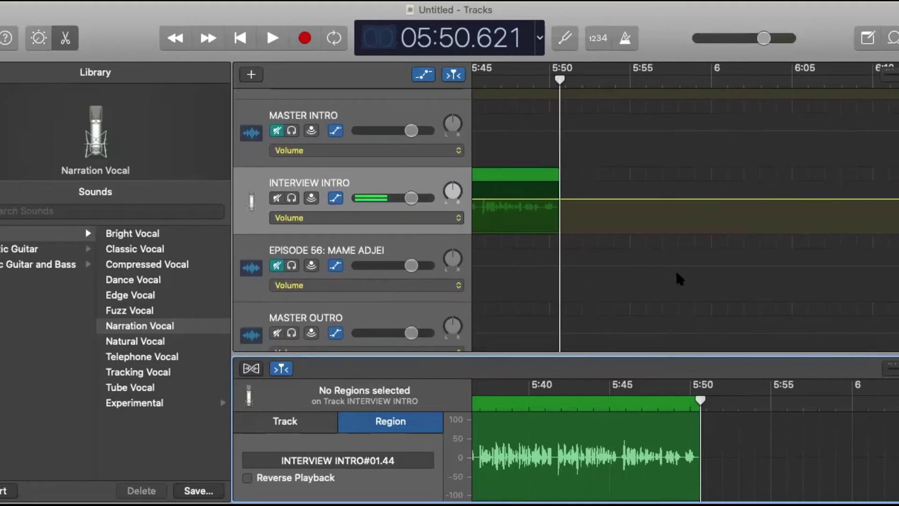
{"action": "left_click_drag", "start_coordinate": [560, 80], "coordinate": [534, 80]}
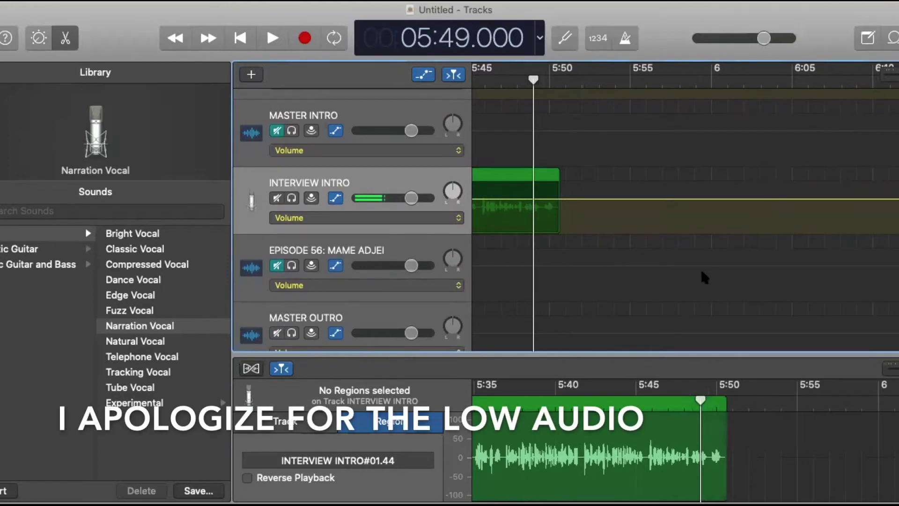
{"action": "scroll", "coordinate": [701, 272], "scroll_direction": "right", "scroll_amount": 15}
{"action": "scroll", "coordinate": [693, 271], "scroll_direction": "down", "scroll_amount": 1}
{"action": "scroll", "coordinate": [694, 276], "scroll_direction": "right", "scroll_amount": 20}
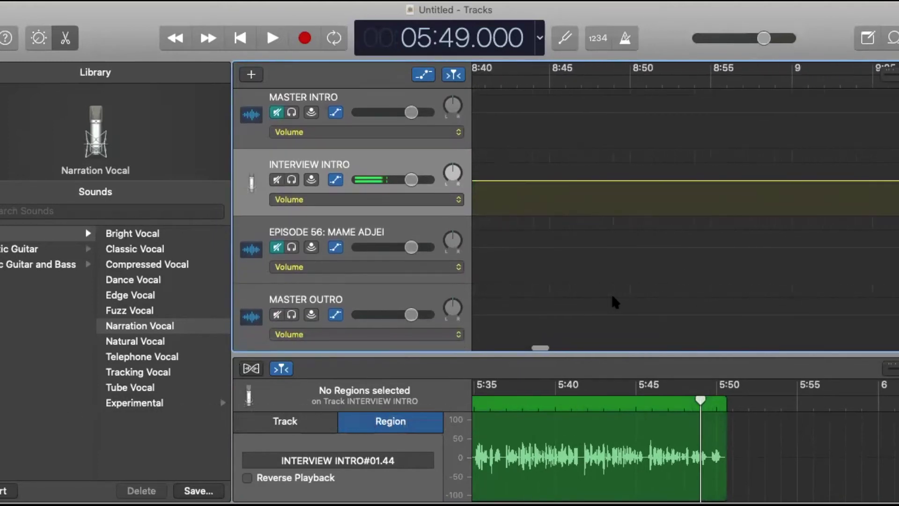
{"action": "scroll", "coordinate": [612, 297], "scroll_direction": "right", "scroll_amount": 10}
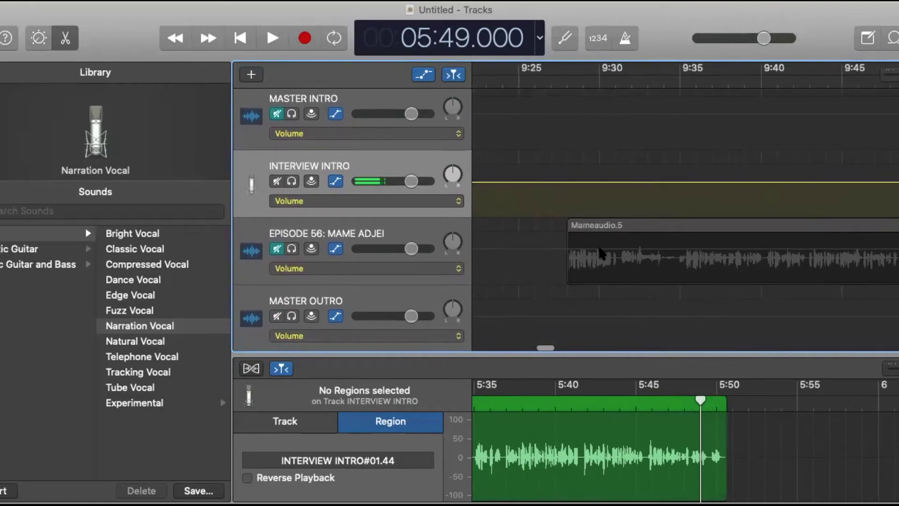
Unmute the EPISODE 56 interview track and select its Mameaudio.5 region.
{"action": "left_click", "coordinate": [275, 249]}
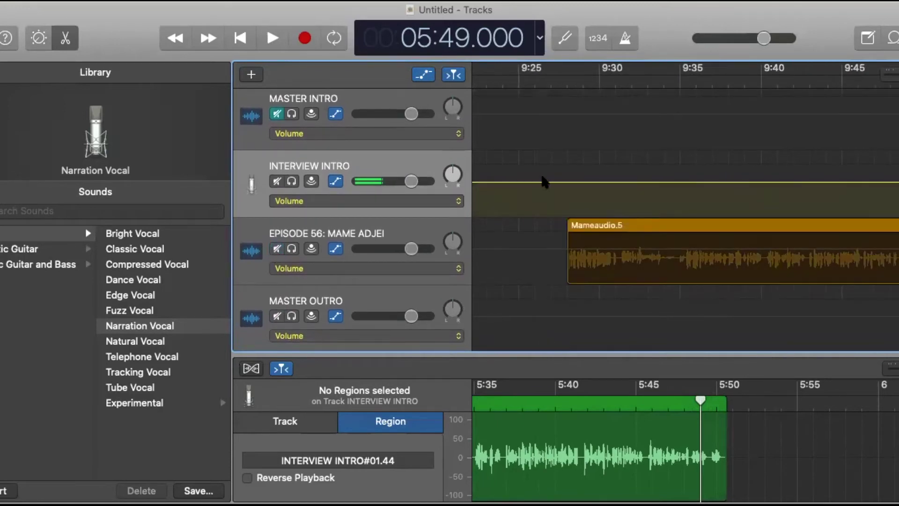
{"action": "scroll", "coordinate": [864, 254], "scroll_direction": "right", "scroll_amount": 20}
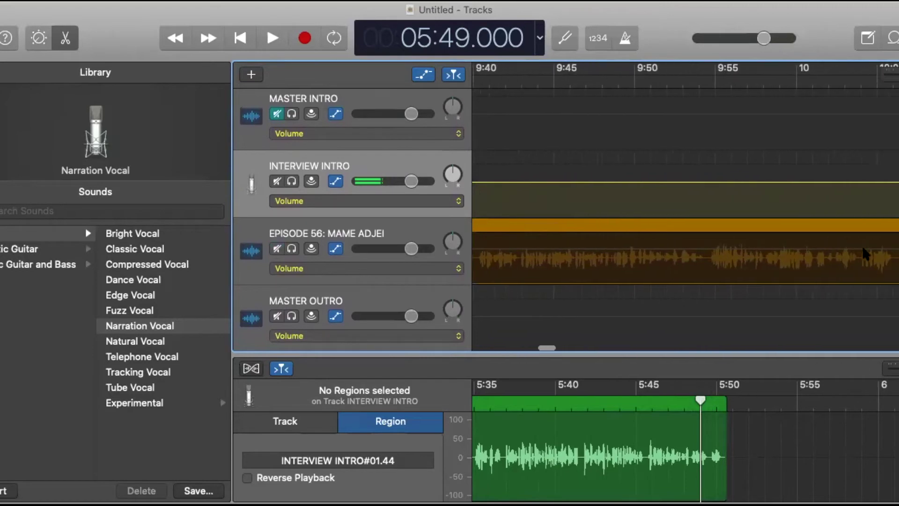
{"action": "scroll", "coordinate": [864, 253], "scroll_direction": "right", "scroll_amount": 6}
{"action": "scroll", "coordinate": [861, 245], "scroll_direction": "left", "scroll_amount": 2}
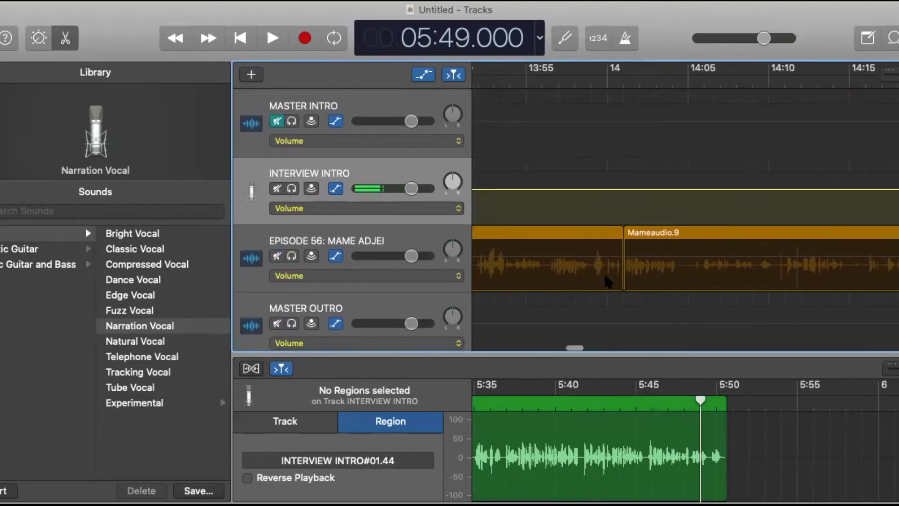
{"action": "left_click", "coordinate": [568, 234]}
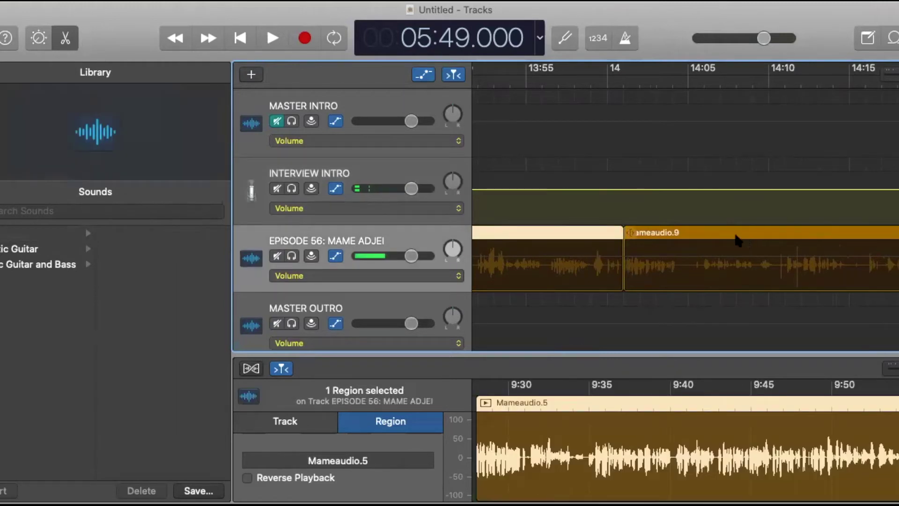
{"action": "scroll", "coordinate": [549, 255], "scroll_direction": "left", "scroll_amount": 20}
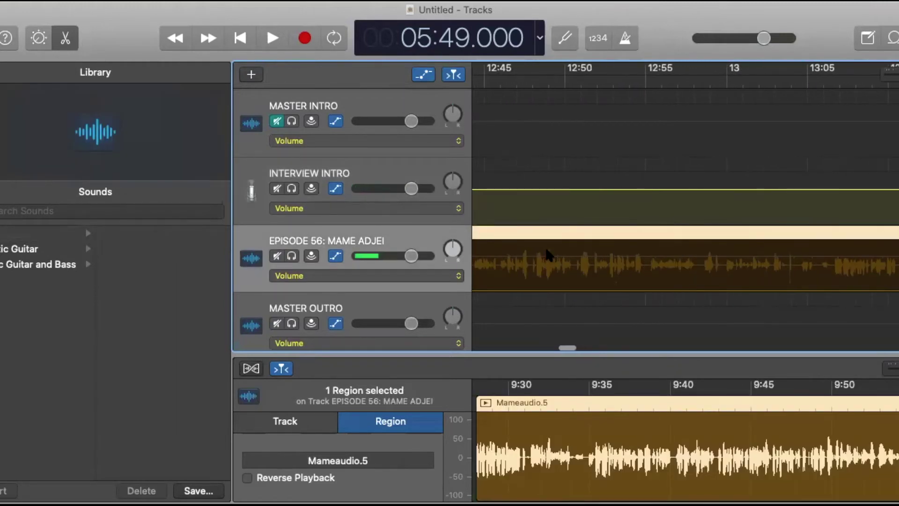
{"action": "scroll", "coordinate": [549, 255], "scroll_direction": "left", "scroll_amount": 20}
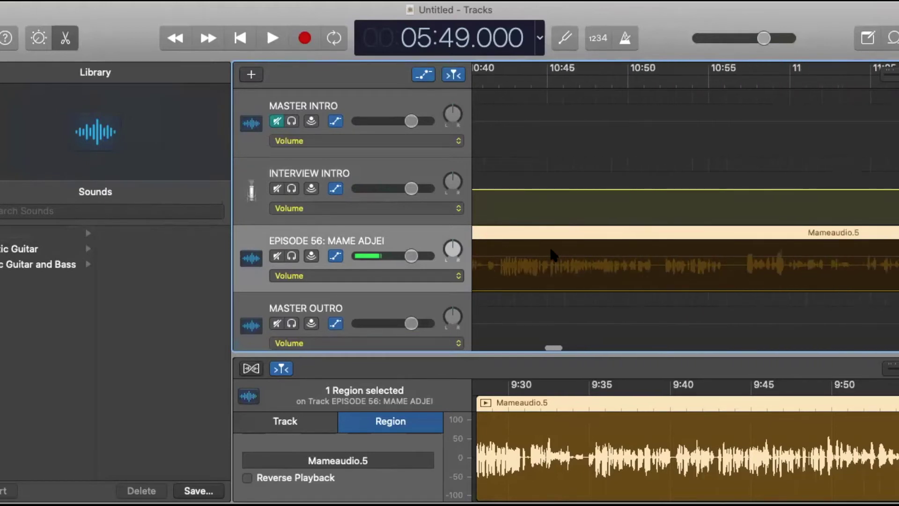
{"action": "scroll", "coordinate": [549, 245], "scroll_direction": "left", "scroll_amount": 8}
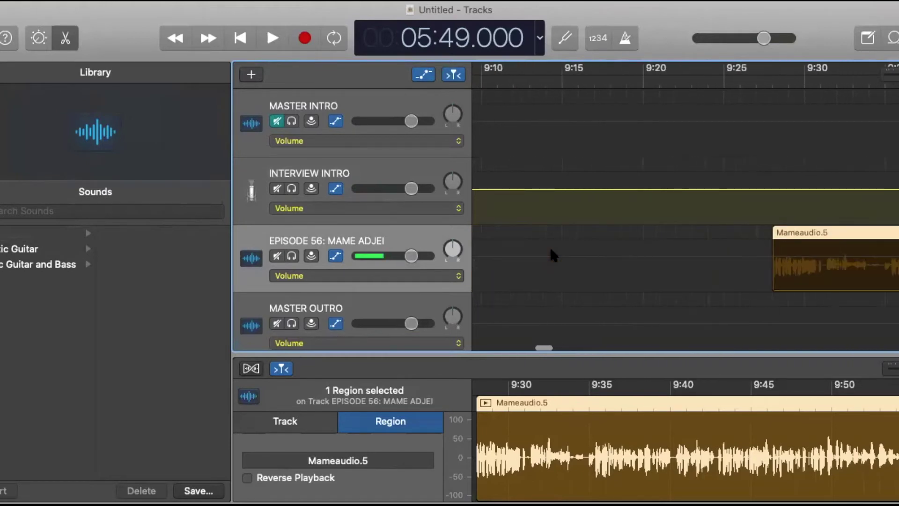
{"action": "scroll", "coordinate": [548, 244], "scroll_direction": "right", "scroll_amount": 15}
{"action": "scroll", "coordinate": [366, 327], "scroll_direction": "right", "scroll_amount": 15}
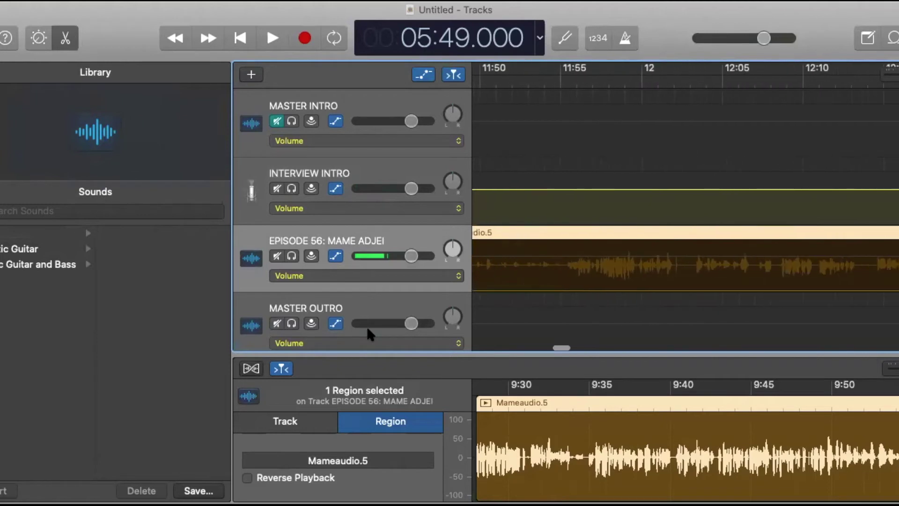
{"action": "scroll", "coordinate": [366, 329], "scroll_direction": "right", "scroll_amount": 11}
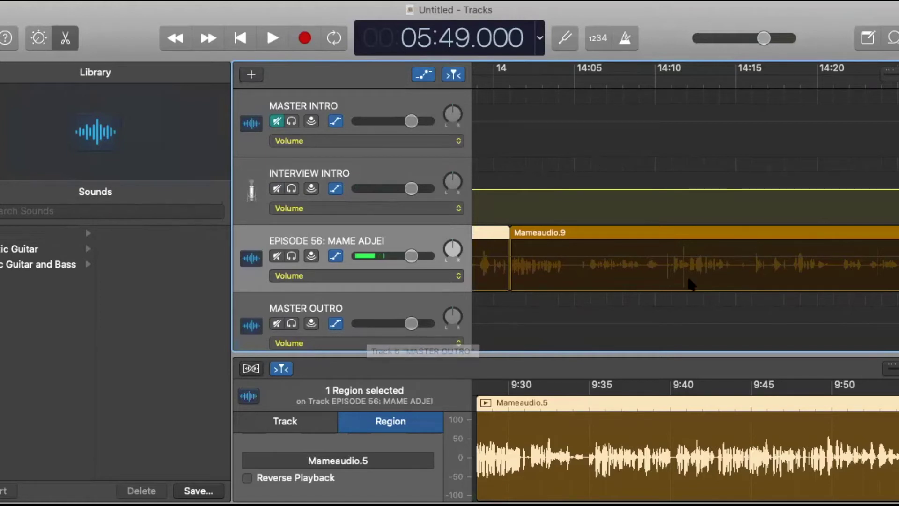
Add Mameaudio.9, .13, .17, .21 and .25 to the interview region selection.
{"action": "left_click", "coordinate": [667, 238], "text": "shift"}
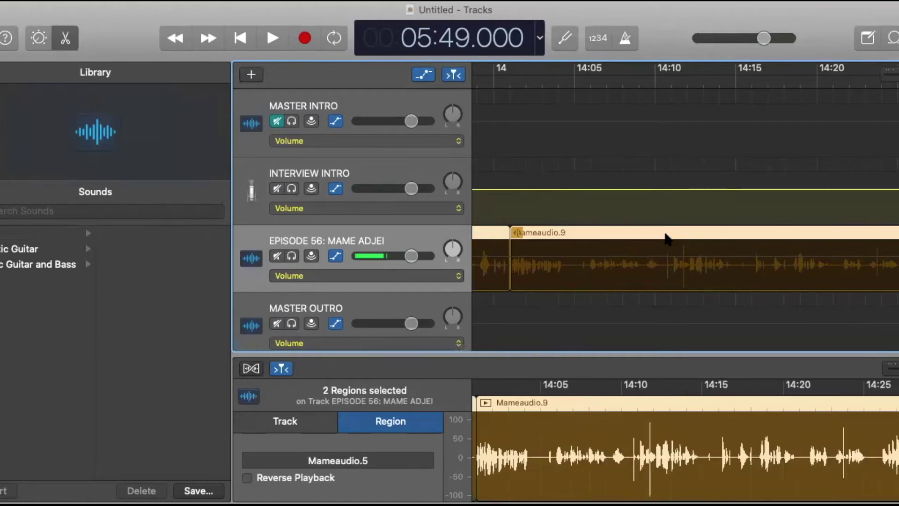
{"action": "scroll", "coordinate": [667, 239], "scroll_direction": "right", "scroll_amount": 10}
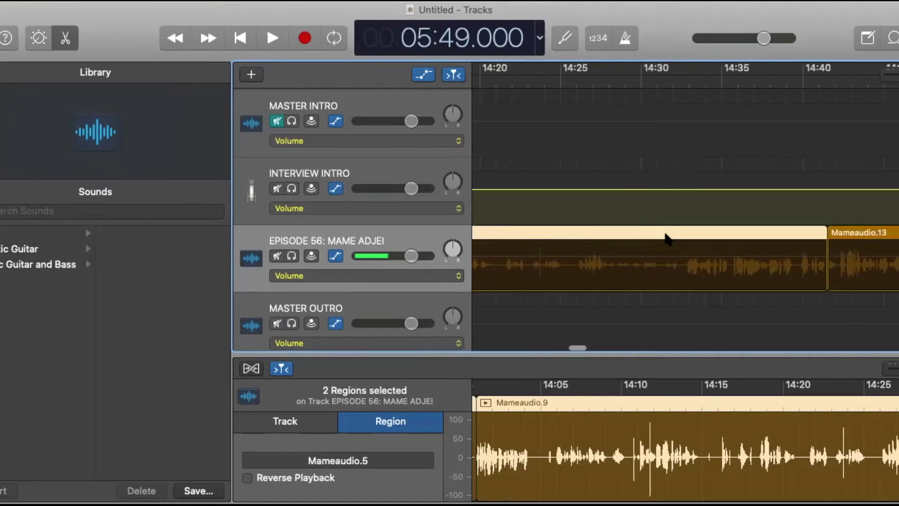
{"action": "scroll", "coordinate": [667, 239], "scroll_direction": "right", "scroll_amount": 3}
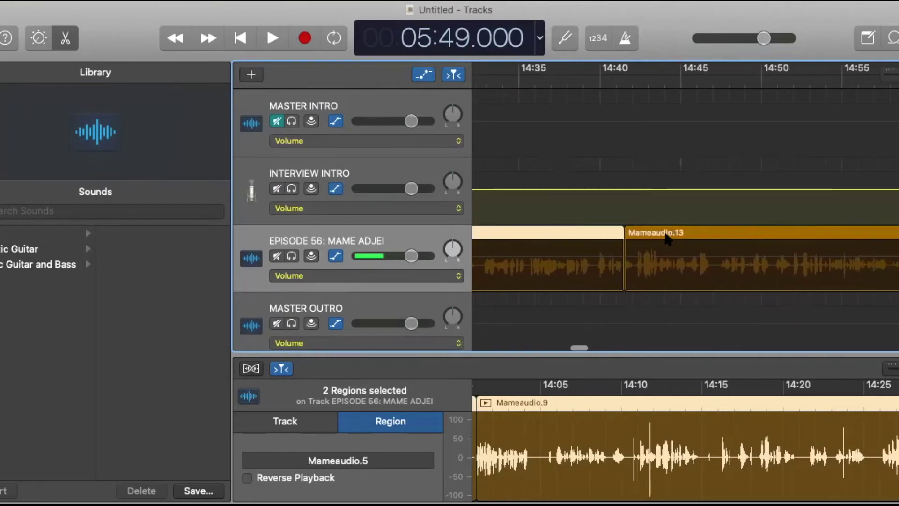
{"action": "left_click", "coordinate": [743, 235], "text": "shift"}
{"action": "scroll", "coordinate": [743, 237], "scroll_direction": "right", "scroll_amount": 15}
{"action": "scroll", "coordinate": [743, 238], "scroll_direction": "right", "scroll_amount": 20}
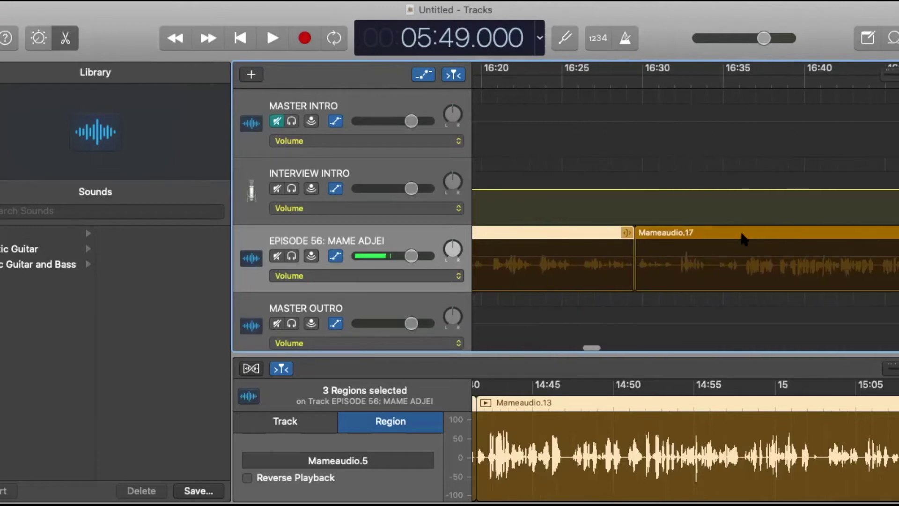
{"action": "left_click", "coordinate": [743, 235], "text": "shift"}
{"action": "scroll", "coordinate": [743, 237], "scroll_direction": "right", "scroll_amount": 20}
{"action": "scroll", "coordinate": [744, 238], "scroll_direction": "right", "scroll_amount": 20}
{"action": "scroll", "coordinate": [743, 238], "scroll_direction": "right", "scroll_amount": 20}
{"action": "scroll", "coordinate": [743, 238], "scroll_direction": "right", "scroll_amount": 20}
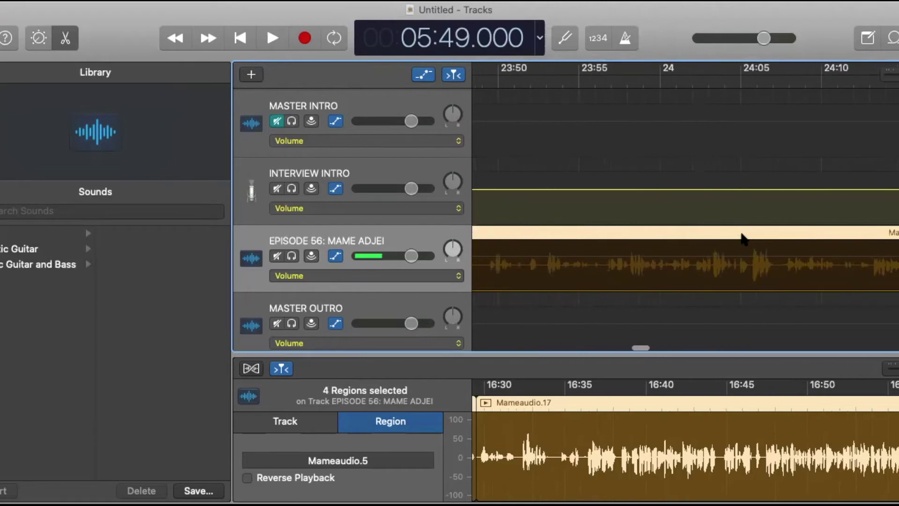
{"action": "scroll", "coordinate": [744, 239], "scroll_direction": "right", "scroll_amount": 10}
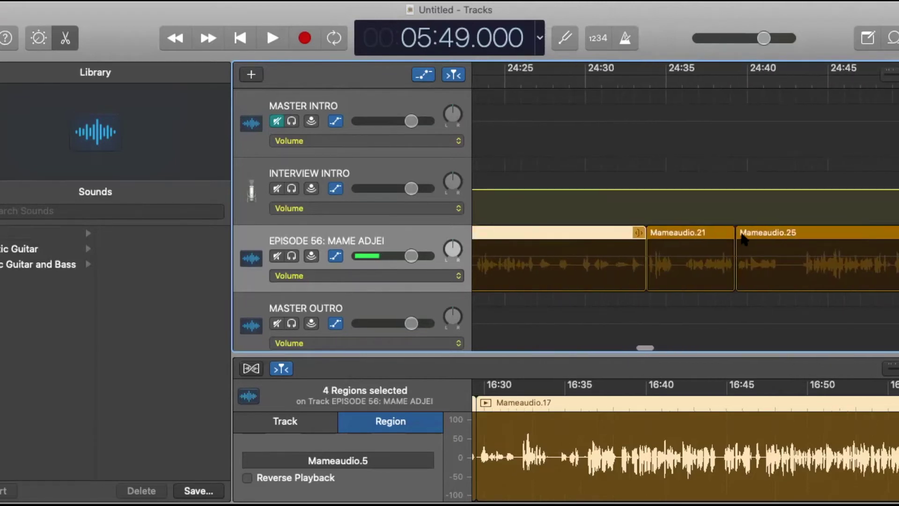
{"action": "left_click", "coordinate": [719, 233], "text": "shift"}
{"action": "left_click", "coordinate": [848, 235], "text": "shift"}
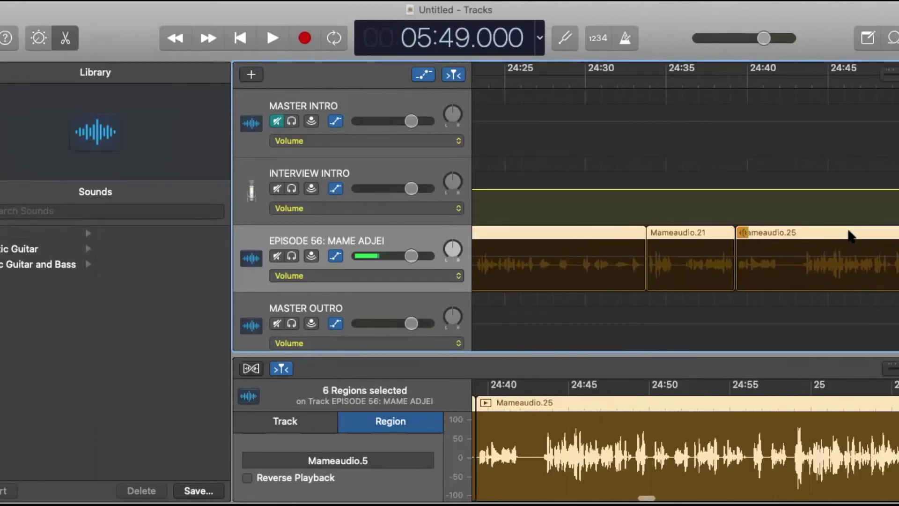
Drag the 20 selected interview regions earlier on the timeline.
{"action": "scroll", "coordinate": [846, 234], "scroll_direction": "right", "scroll_amount": 4}
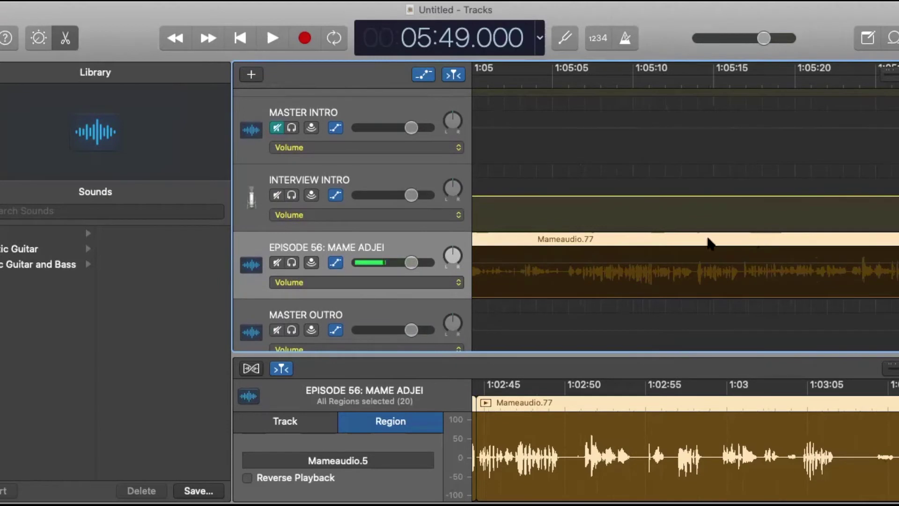
{"action": "scroll", "coordinate": [710, 243], "scroll_direction": "left", "scroll_amount": 15}
{"action": "scroll", "coordinate": [673, 271], "scroll_direction": "left", "scroll_amount": 20}
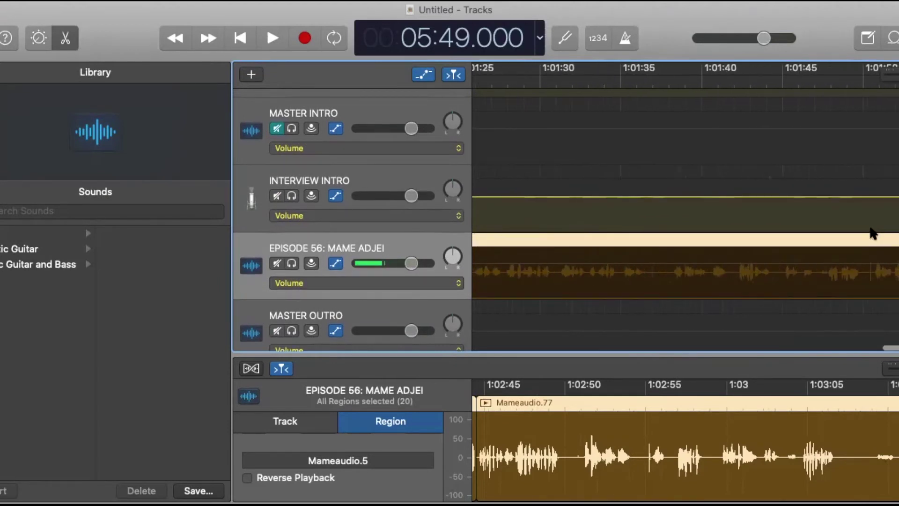
{"action": "scroll", "coordinate": [713, 266], "scroll_direction": "left", "scroll_amount": 20}
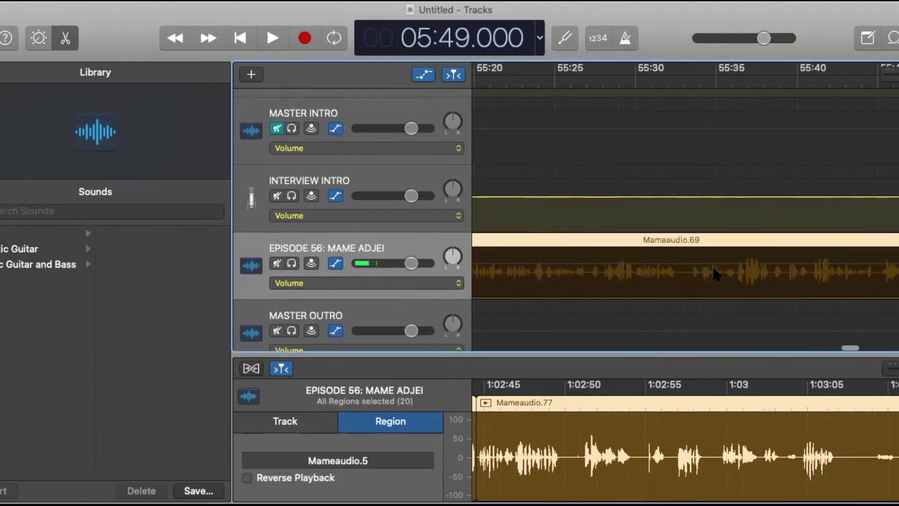
{"action": "scroll", "coordinate": [715, 265], "scroll_direction": "left", "scroll_amount": 20}
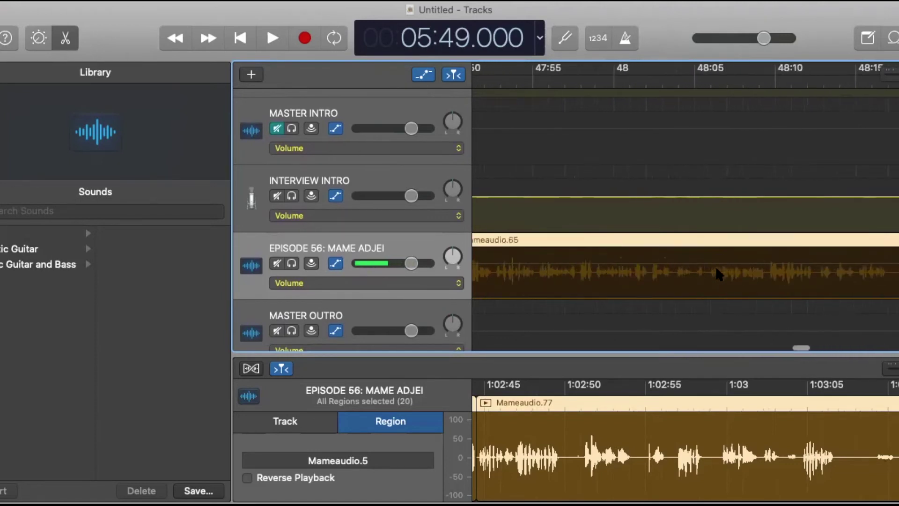
{"action": "scroll", "coordinate": [730, 263], "scroll_direction": "left", "scroll_amount": 20}
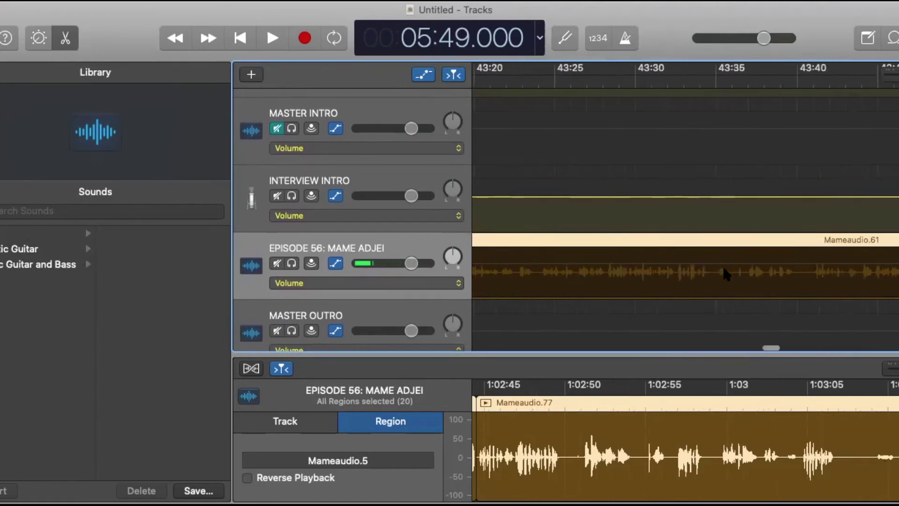
{"action": "scroll", "coordinate": [747, 272], "scroll_direction": "left", "scroll_amount": 5}
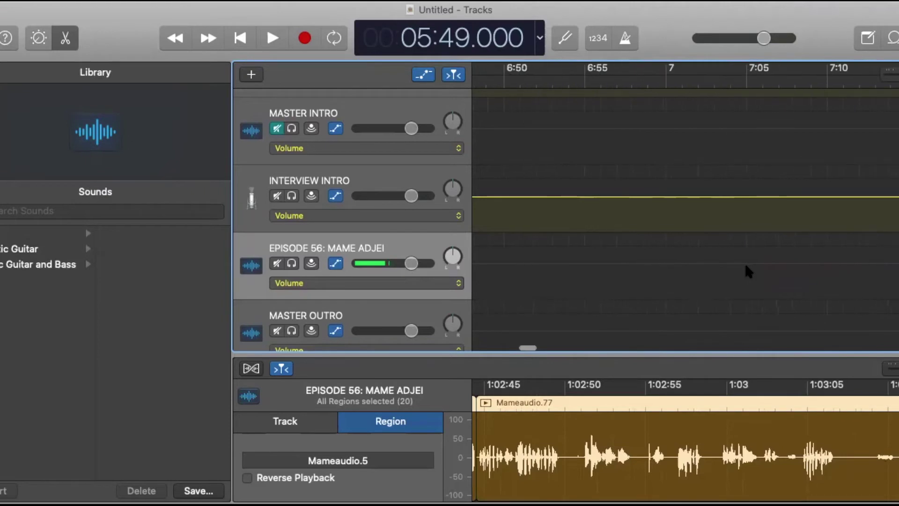
{"action": "scroll", "coordinate": [745, 266], "scroll_direction": "left", "scroll_amount": 10}
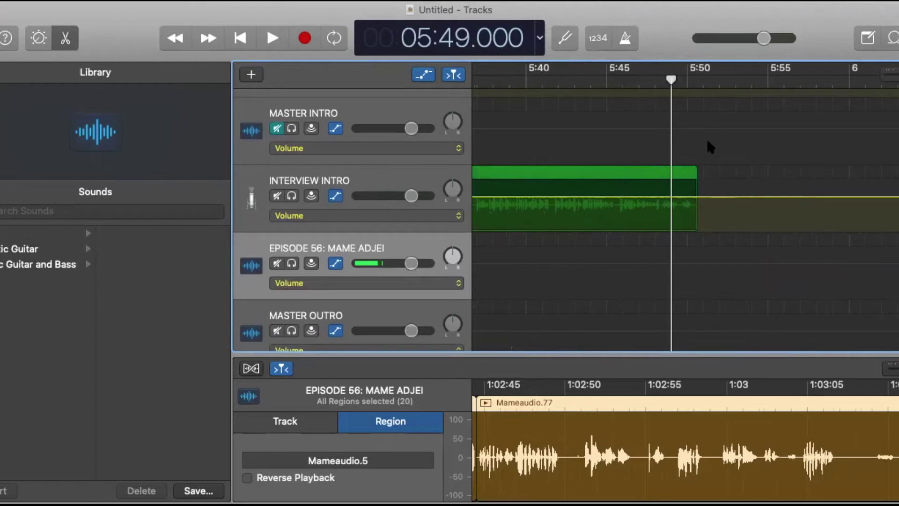
{"action": "scroll", "coordinate": [766, 249], "scroll_direction": "right", "scroll_amount": 7}
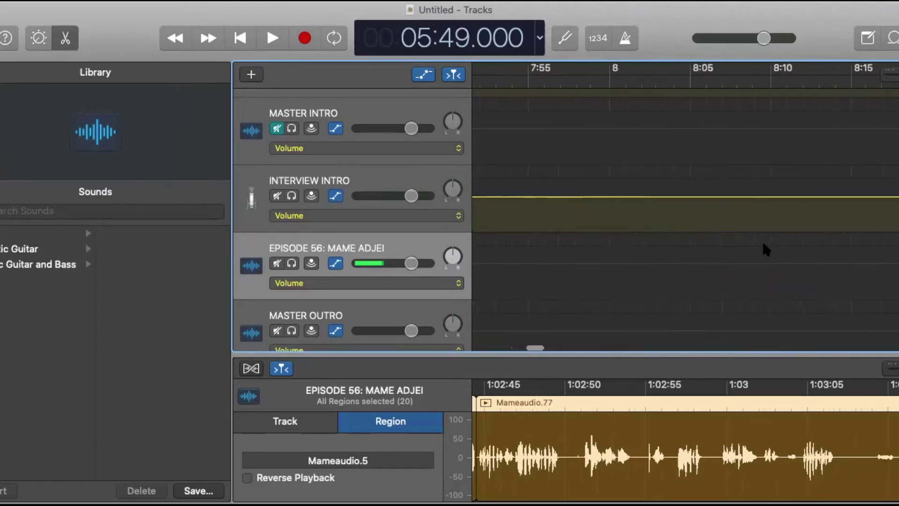
{"action": "scroll", "coordinate": [766, 250], "scroll_direction": "right", "scroll_amount": 7}
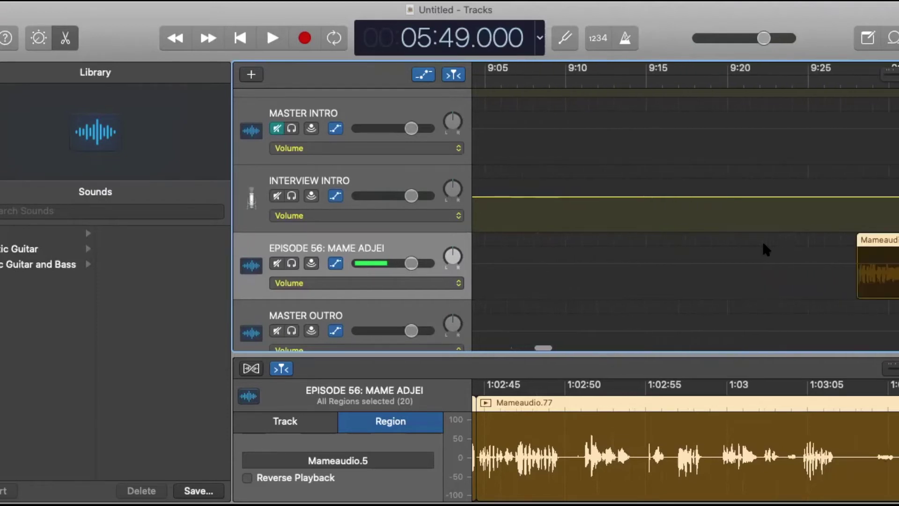
{"action": "left_click_drag", "start_coordinate": [811, 243], "coordinate": [431, 255]}
Line the interview regions up at about 5:50.6, right after the intro narration.
{"action": "scroll", "coordinate": [412, 258], "scroll_direction": "left", "scroll_amount": 10}
{"action": "scroll", "coordinate": [383, 263], "scroll_direction": "left", "scroll_amount": 10}
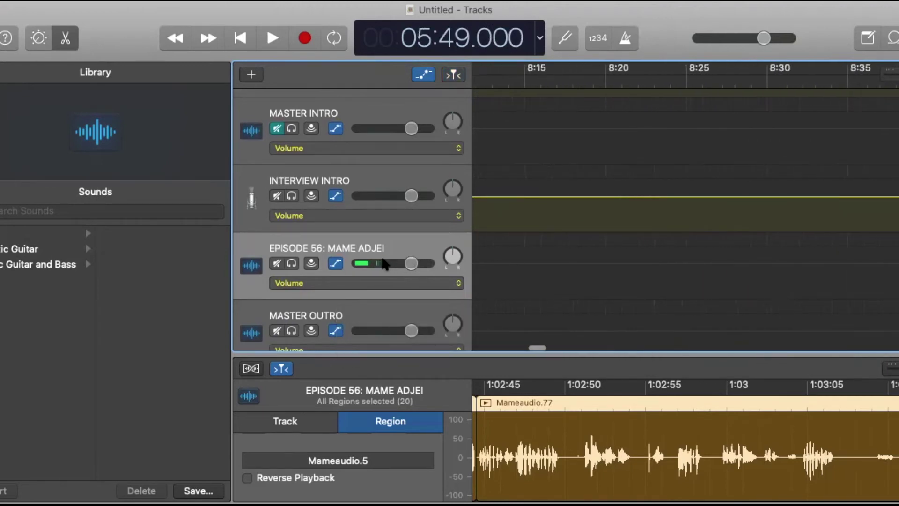
{"action": "scroll", "coordinate": [458, 271], "scroll_direction": "left", "scroll_amount": 5}
{"action": "left_click_drag", "start_coordinate": [458, 271], "coordinate": [819, 297]}
{"action": "left_click_drag", "start_coordinate": [880, 281], "coordinate": [782, 281]}
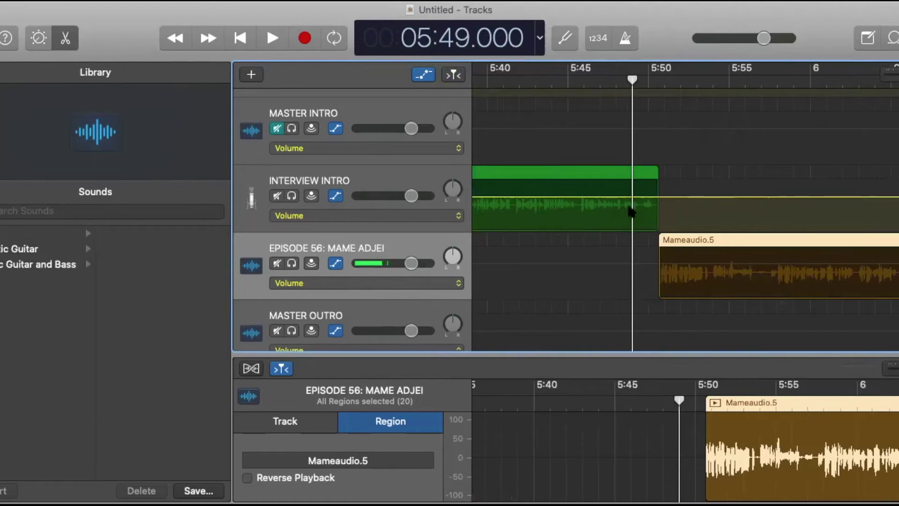
{"action": "left_click", "coordinate": [588, 79]}
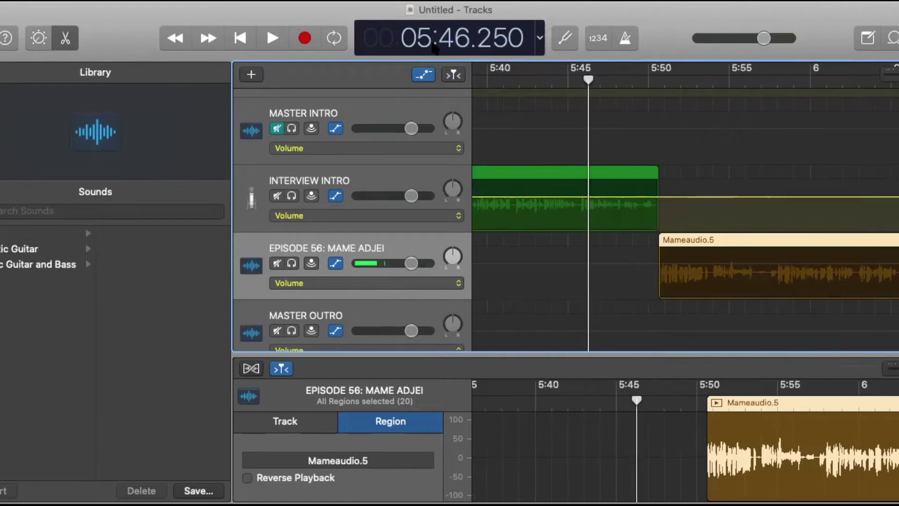
{"action": "left_click", "coordinate": [274, 34]}
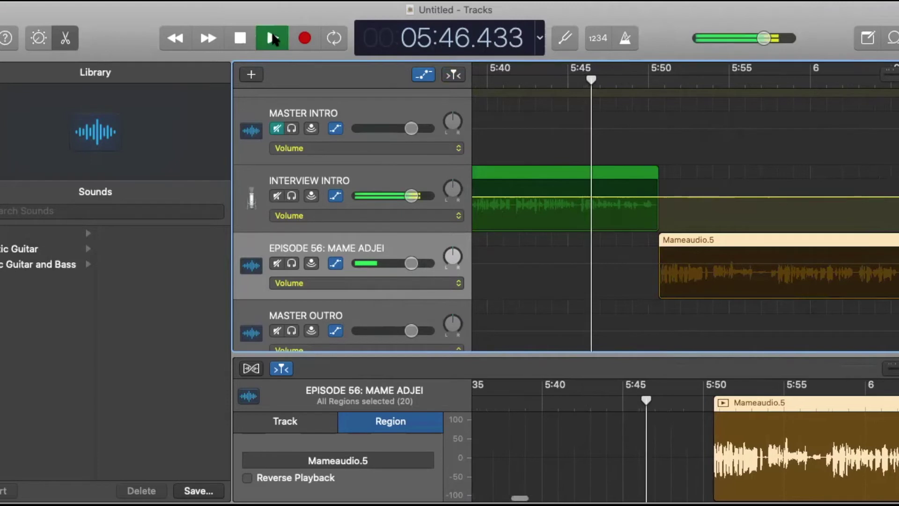
{"action": "left_click", "coordinate": [241, 39]}
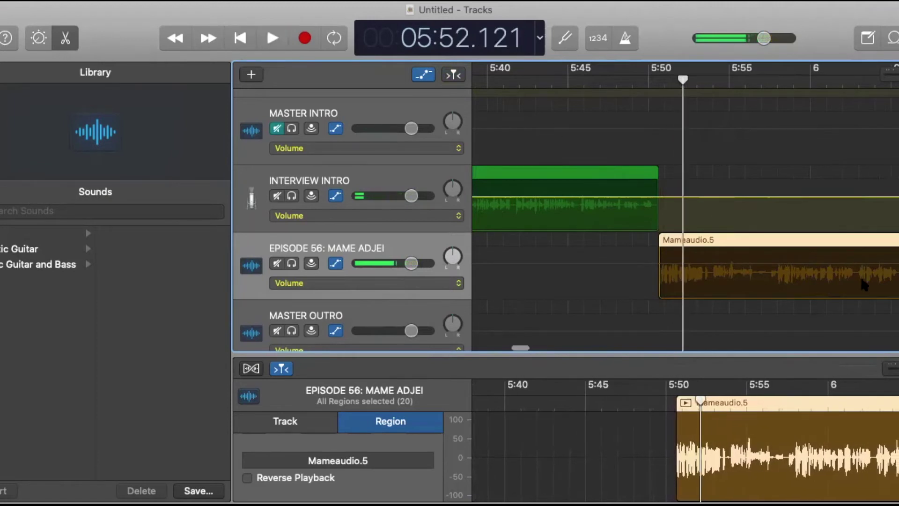
{"action": "scroll", "coordinate": [864, 285], "scroll_direction": "right", "scroll_amount": 10}
{"action": "scroll", "coordinate": [864, 284], "scroll_direction": "down", "scroll_amount": 2}
{"action": "scroll", "coordinate": [864, 285], "scroll_direction": "right", "scroll_amount": 5}
{"action": "scroll", "coordinate": [862, 281], "scroll_direction": "right", "scroll_amount": 20}
{"action": "scroll", "coordinate": [861, 280], "scroll_direction": "right", "scroll_amount": 20}
{"action": "scroll", "coordinate": [862, 280], "scroll_direction": "left", "scroll_amount": 10}
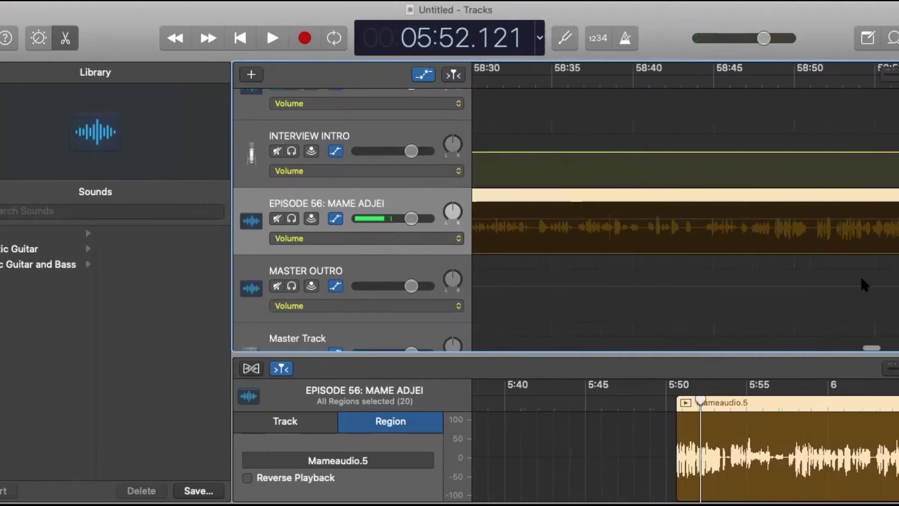
{"action": "scroll", "coordinate": [835, 283], "scroll_direction": "right", "scroll_amount": 8}
{"action": "scroll", "coordinate": [836, 294], "scroll_direction": "right", "scroll_amount": 15}
{"action": "scroll", "coordinate": [833, 289], "scroll_direction": "left", "scroll_amount": 4}
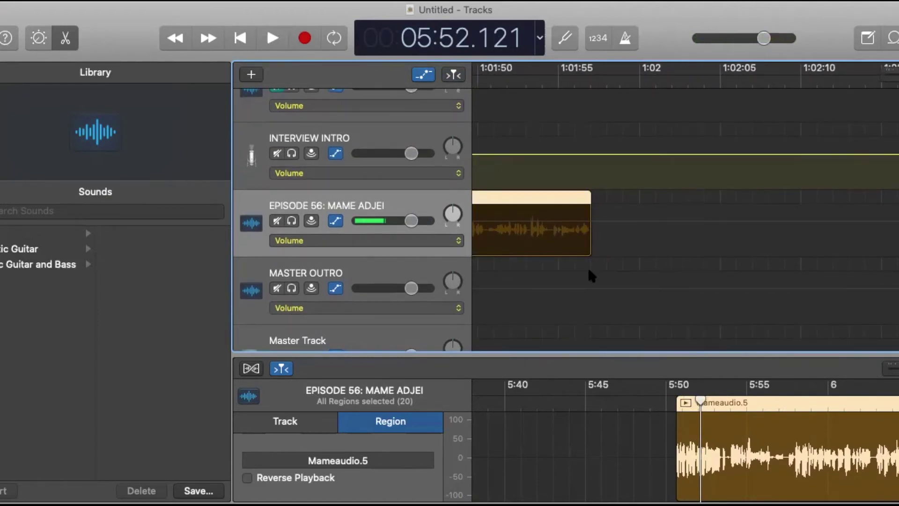
Drop the FIBMASTEROUTRO file onto the MASTER OUTRO track starting around 1:01:57.
{"action": "left_click", "coordinate": [321, 272]}
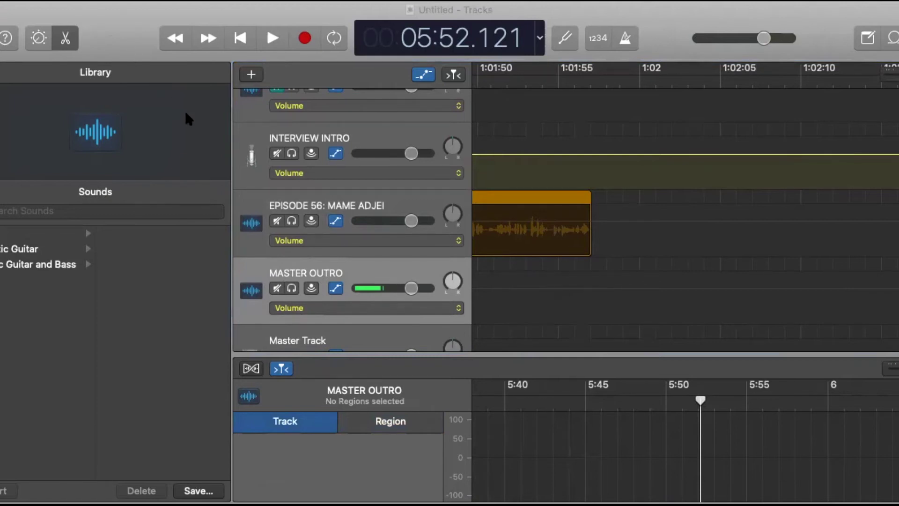
{"action": "left_click_drag", "start_coordinate": [367, 199], "coordinate": [591, 317]}
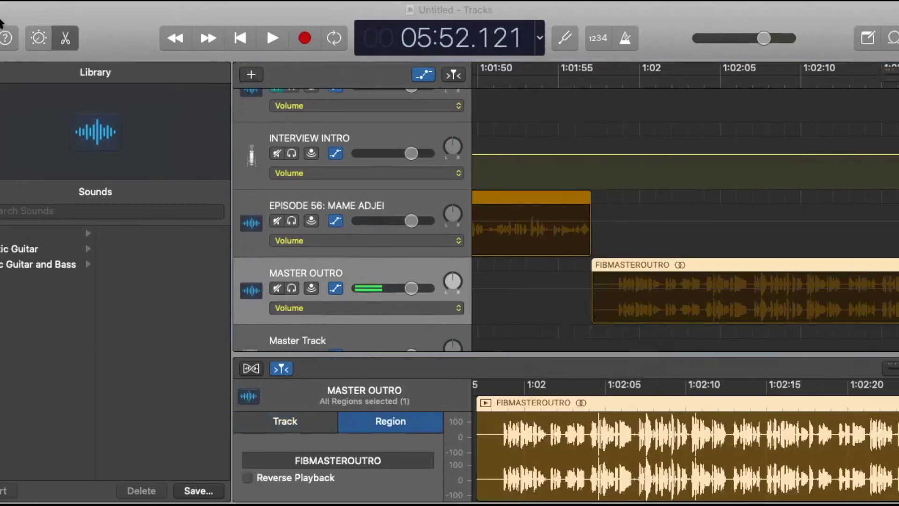
{"action": "scroll", "coordinate": [619, 261], "scroll_direction": "left", "scroll_amount": 15}
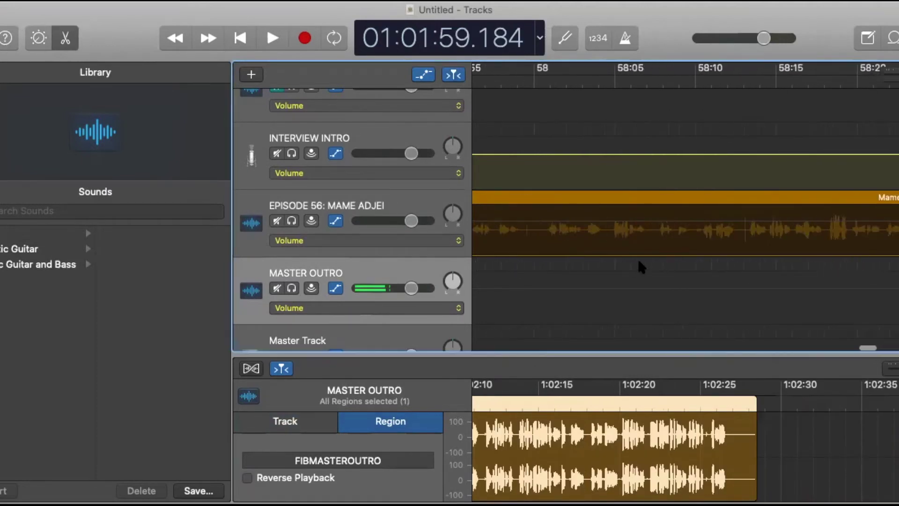
{"action": "scroll", "coordinate": [640, 266], "scroll_direction": "left", "scroll_amount": 6}
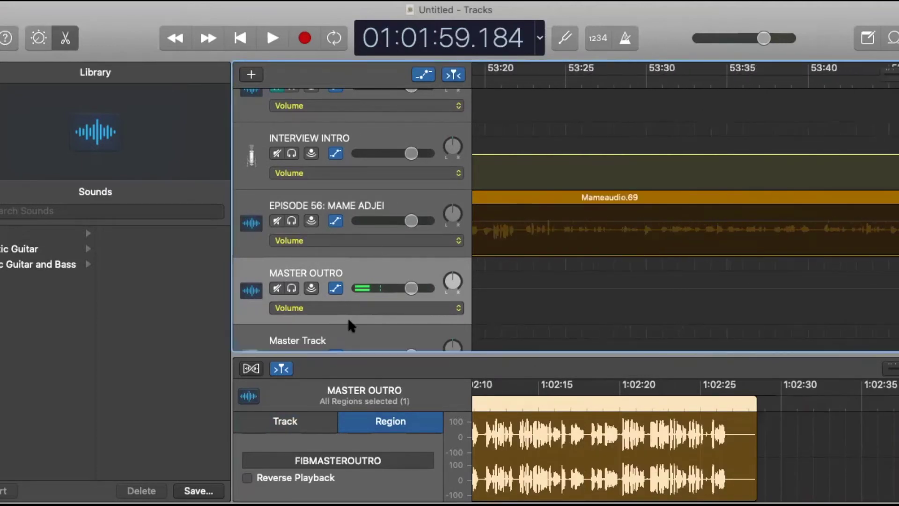
{"action": "scroll", "coordinate": [389, 190], "scroll_direction": "up", "scroll_amount": 5}
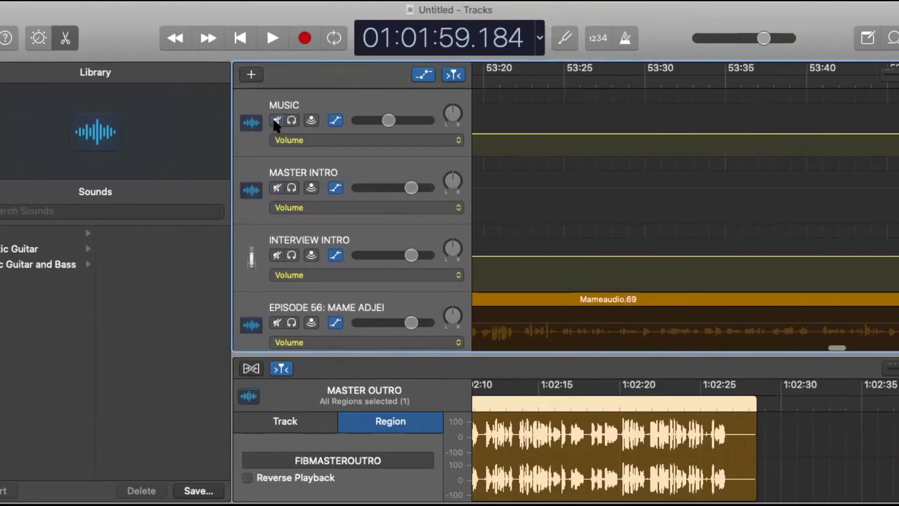
{"action": "scroll", "coordinate": [276, 125], "scroll_direction": "up", "scroll_amount": 2}
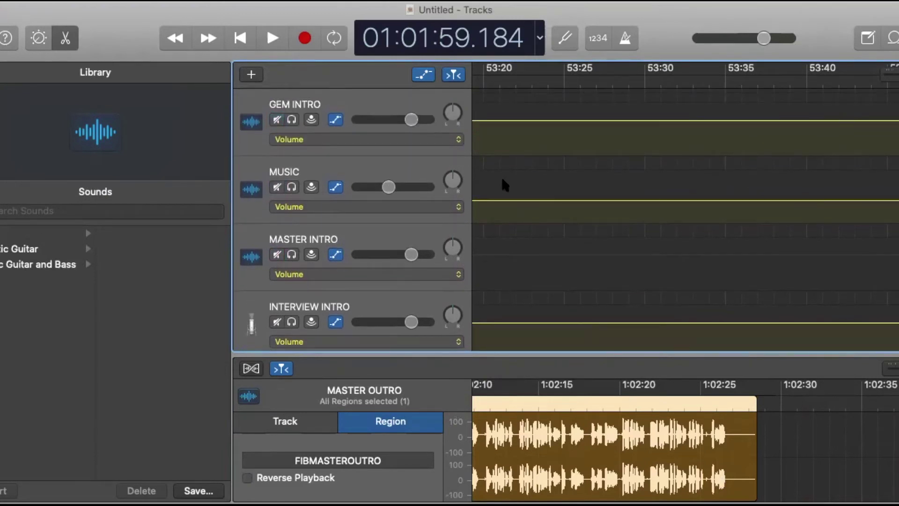
{"action": "scroll", "coordinate": [500, 184], "scroll_direction": "left", "scroll_amount": 7}
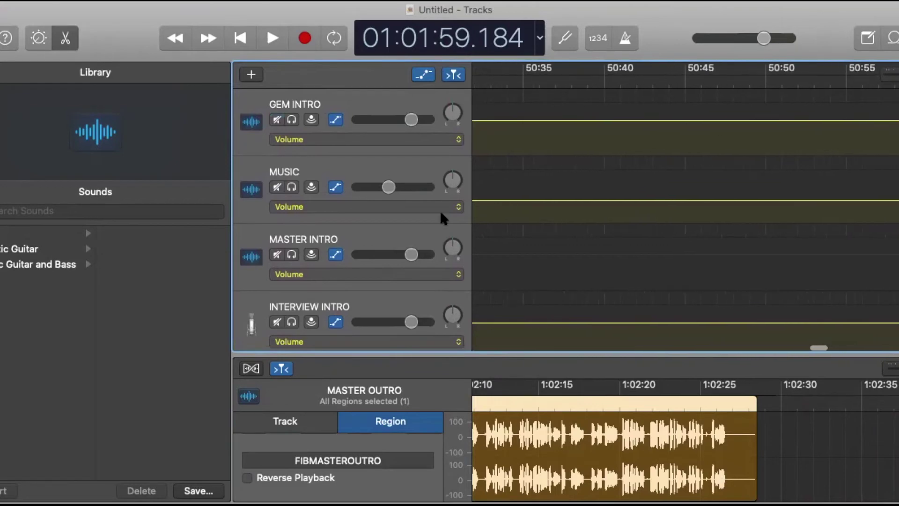
{"action": "scroll", "coordinate": [656, 162], "scroll_direction": "left", "scroll_amount": 15}
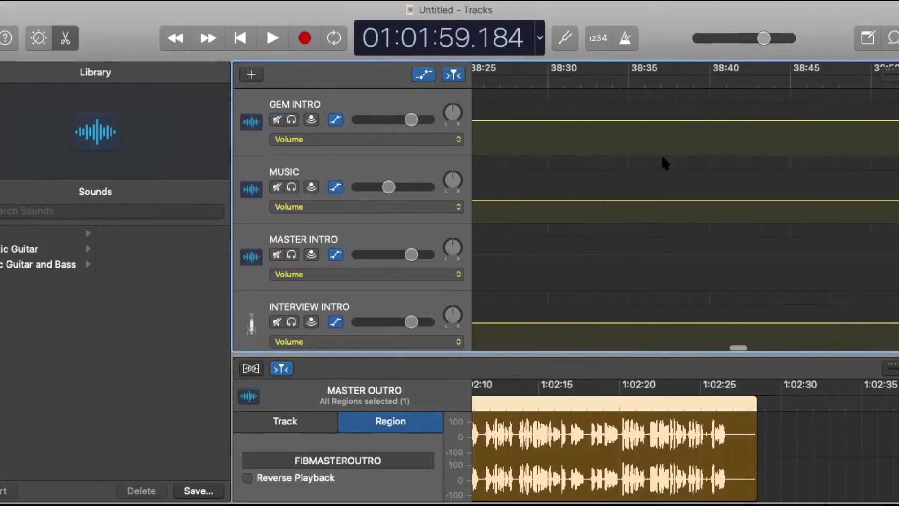
{"action": "scroll", "coordinate": [662, 158], "scroll_direction": "left", "scroll_amount": 12}
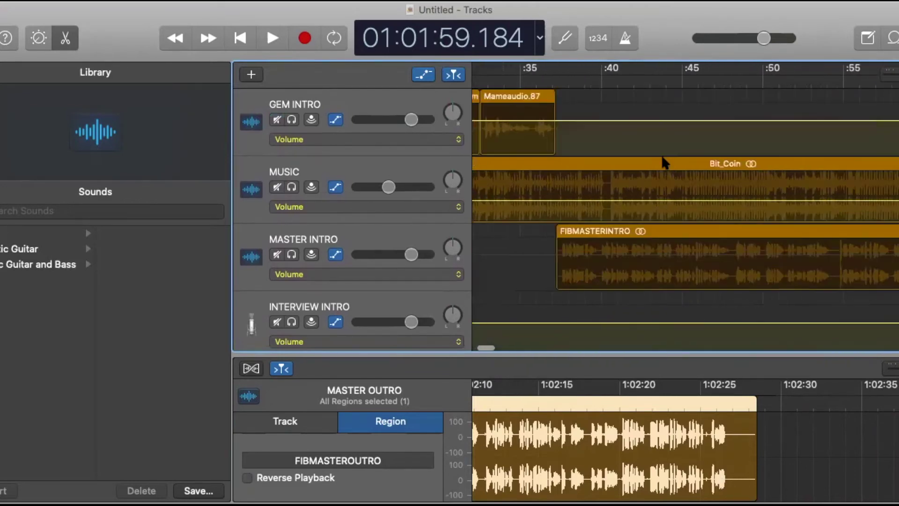
{"action": "scroll", "coordinate": [664, 162], "scroll_direction": "left", "scroll_amount": 2}
{"action": "scroll", "coordinate": [665, 158], "scroll_direction": "left", "scroll_amount": 10}
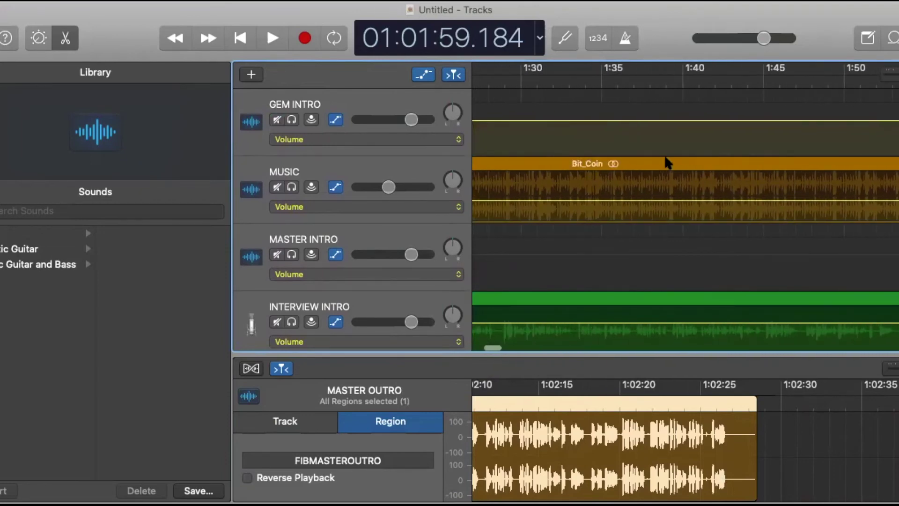
{"action": "scroll", "coordinate": [674, 157], "scroll_direction": "left", "scroll_amount": 8}
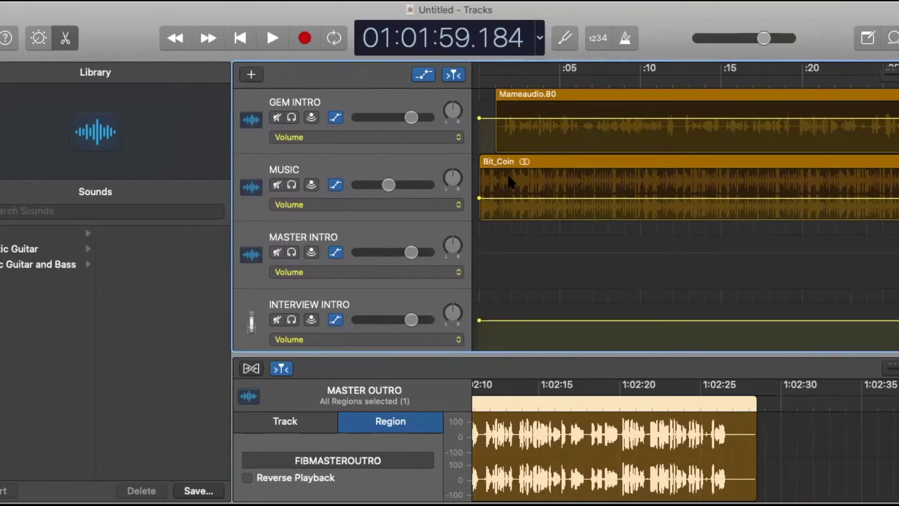
{"action": "scroll", "coordinate": [507, 174], "scroll_direction": "right", "scroll_amount": 10}
{"action": "scroll", "coordinate": [507, 177], "scroll_direction": "right", "scroll_amount": 5}
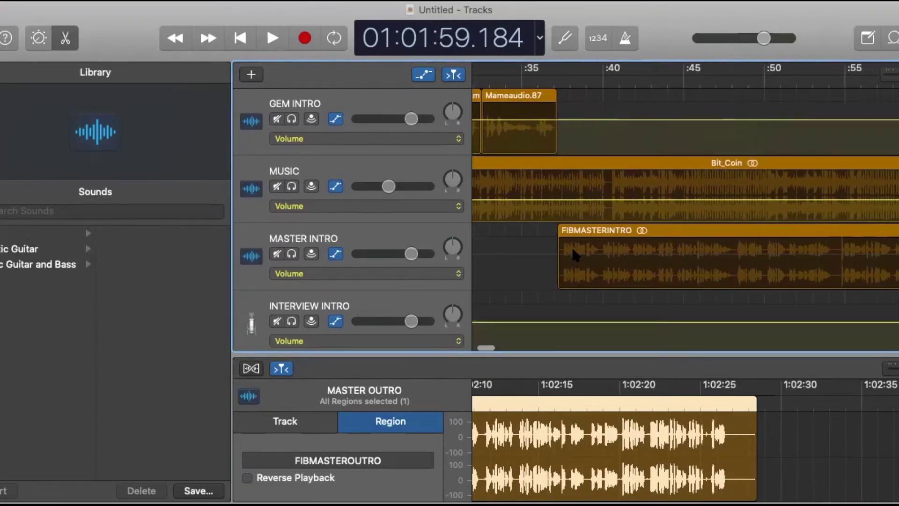
{"action": "scroll", "coordinate": [674, 257], "scroll_direction": "right", "scroll_amount": 10}
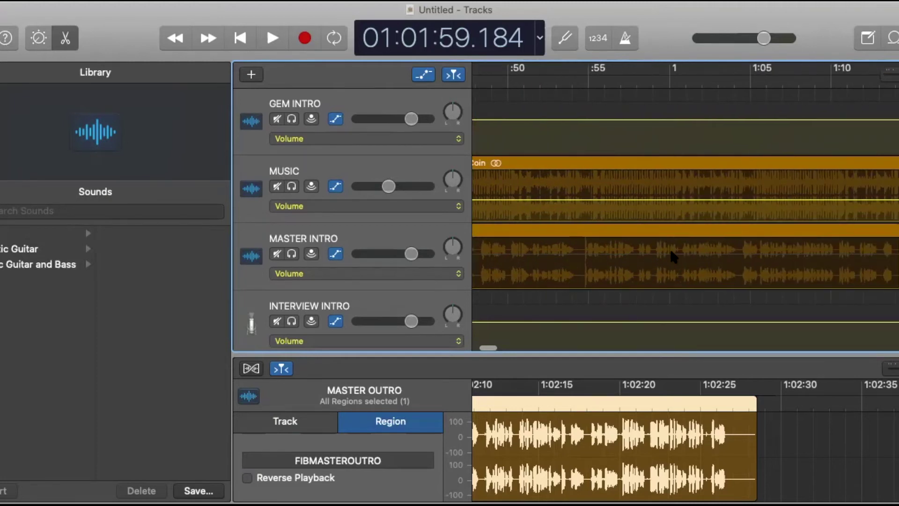
{"action": "scroll", "coordinate": [673, 257], "scroll_direction": "down", "scroll_amount": 2}
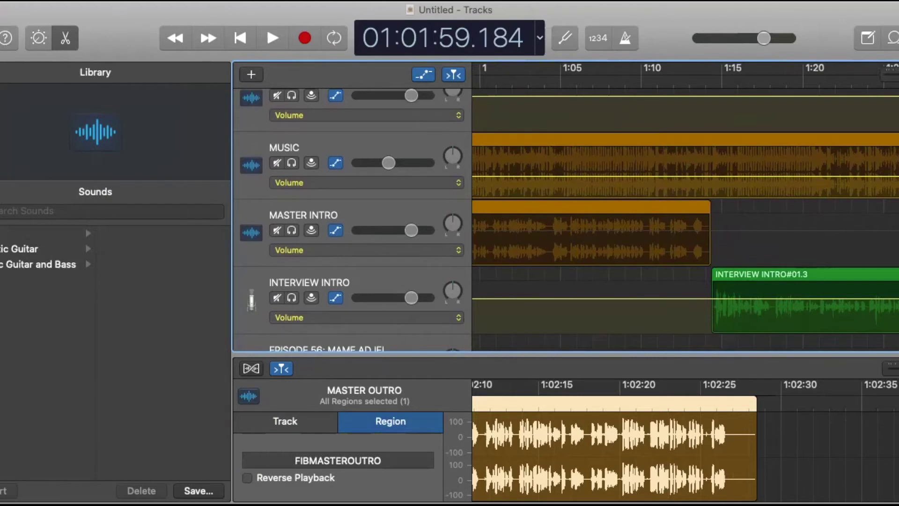
Add MUSIC volume automation fading from -6 dB down to -∞ dB at 1:22.9.
{"action": "left_click", "coordinate": [224, 0]}
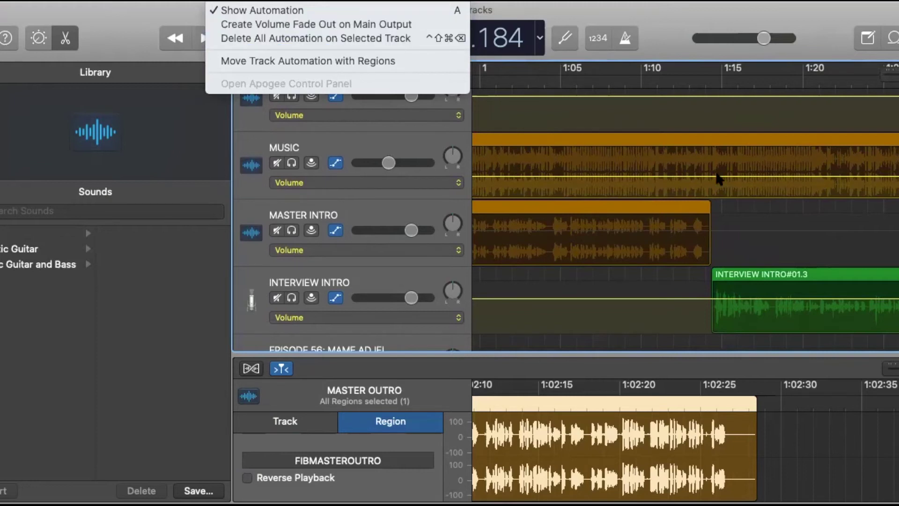
{"action": "left_click", "coordinate": [591, 276]}
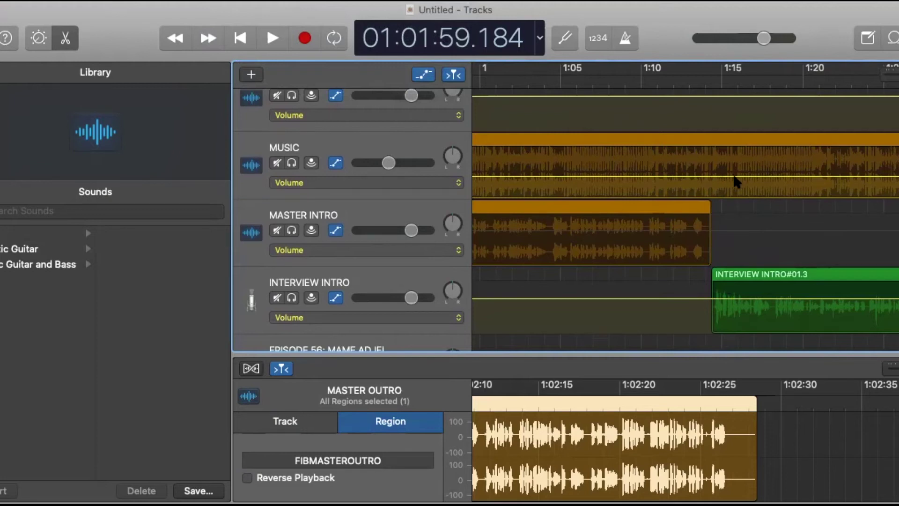
{"action": "left_click", "coordinate": [734, 177]}
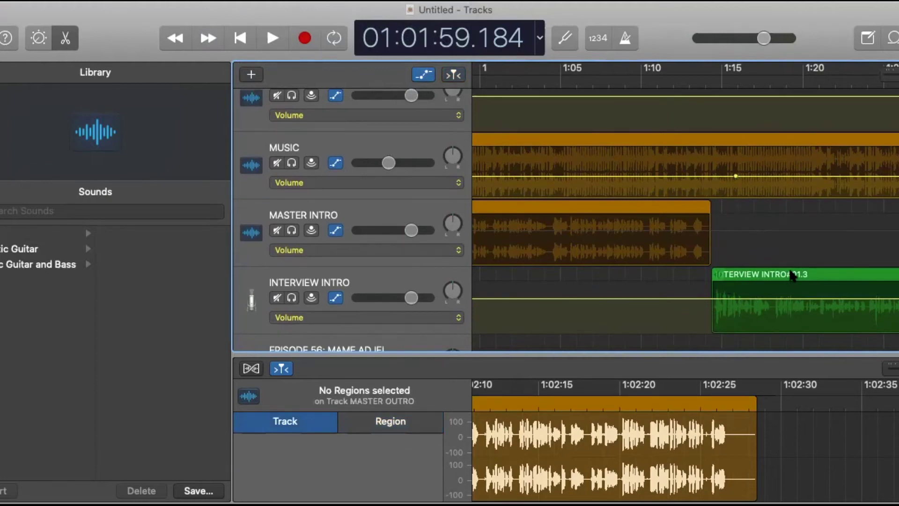
{"action": "scroll", "coordinate": [740, 299], "scroll_direction": "right", "scroll_amount": 10}
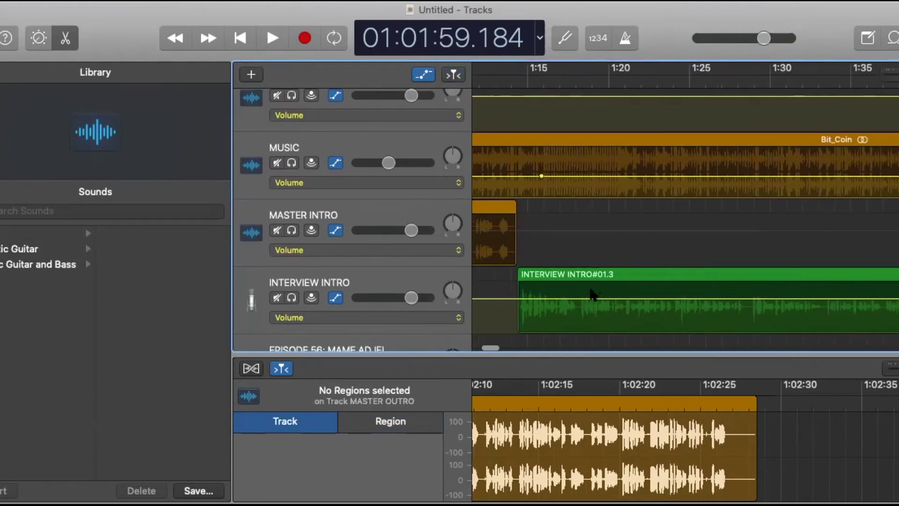
{"action": "scroll", "coordinate": [780, 283], "scroll_direction": "right", "scroll_amount": 4}
{"action": "scroll", "coordinate": [748, 277], "scroll_direction": "right", "scroll_amount": 2}
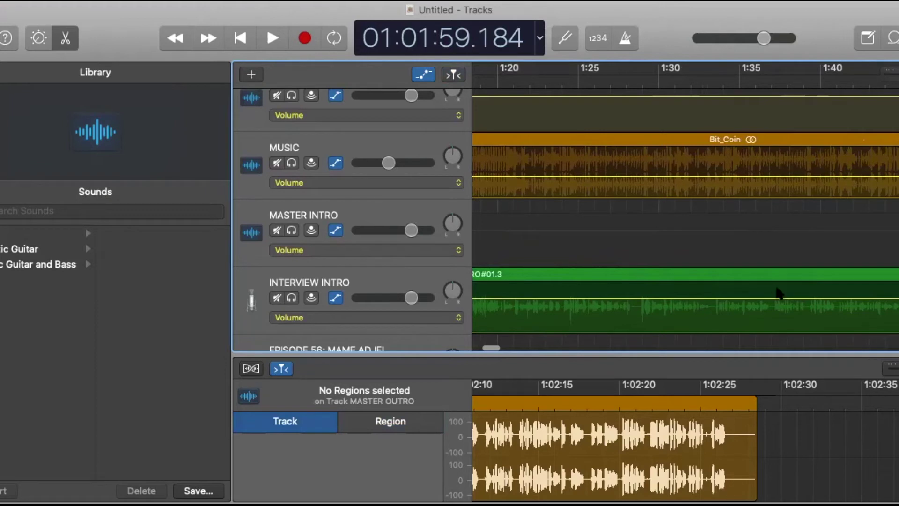
{"action": "scroll", "coordinate": [773, 291], "scroll_direction": "left", "scroll_amount": 6}
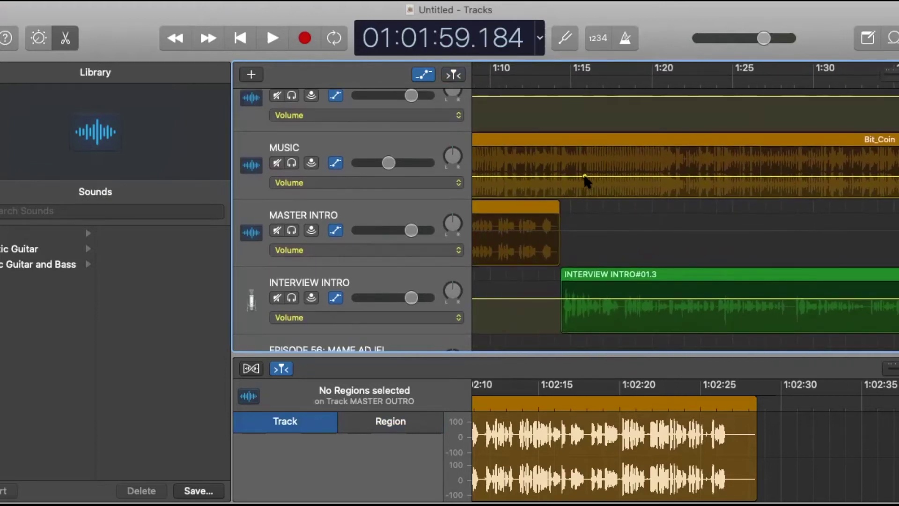
{"action": "left_click", "coordinate": [640, 176]}
{"action": "left_click_drag", "start_coordinate": [641, 176], "coordinate": [706, 197]}
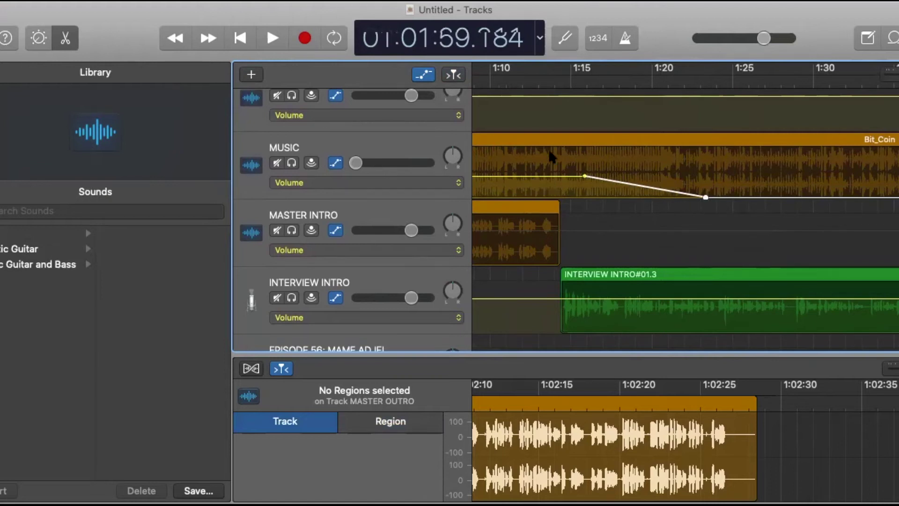
{"action": "left_click", "coordinate": [520, 78]}
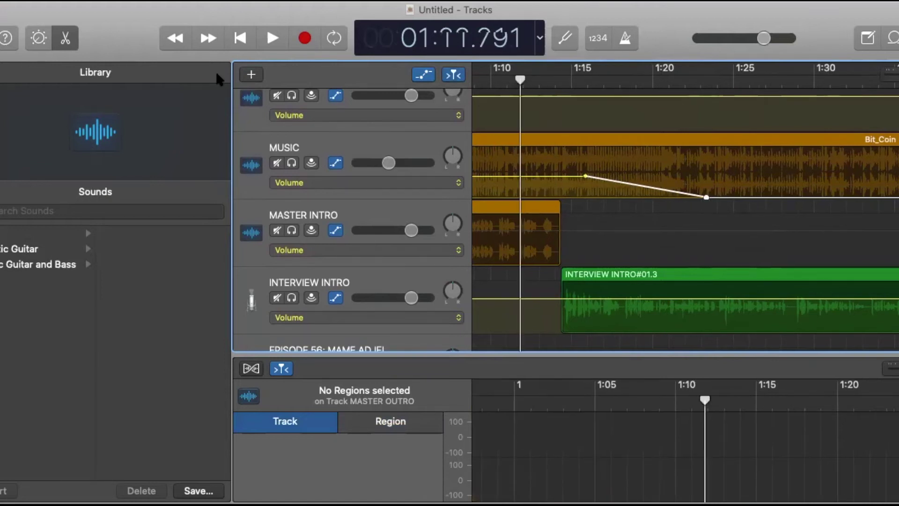
{"action": "left_click", "coordinate": [277, 42]}
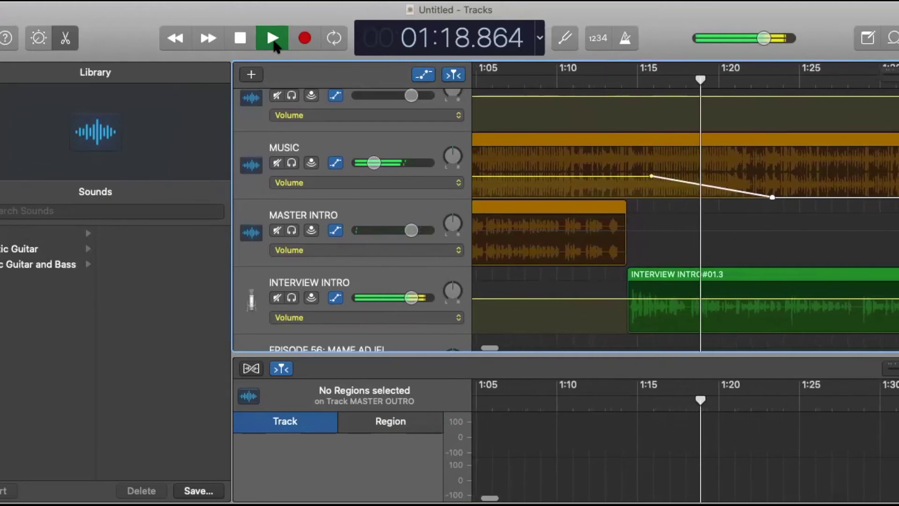
{"action": "left_click", "coordinate": [238, 42]}
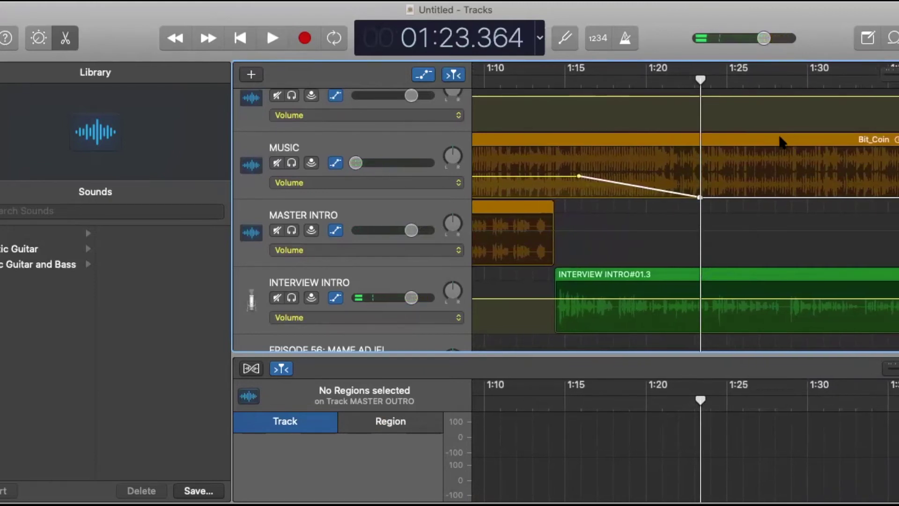
{"action": "scroll", "coordinate": [823, 187], "scroll_direction": "right", "scroll_amount": 20}
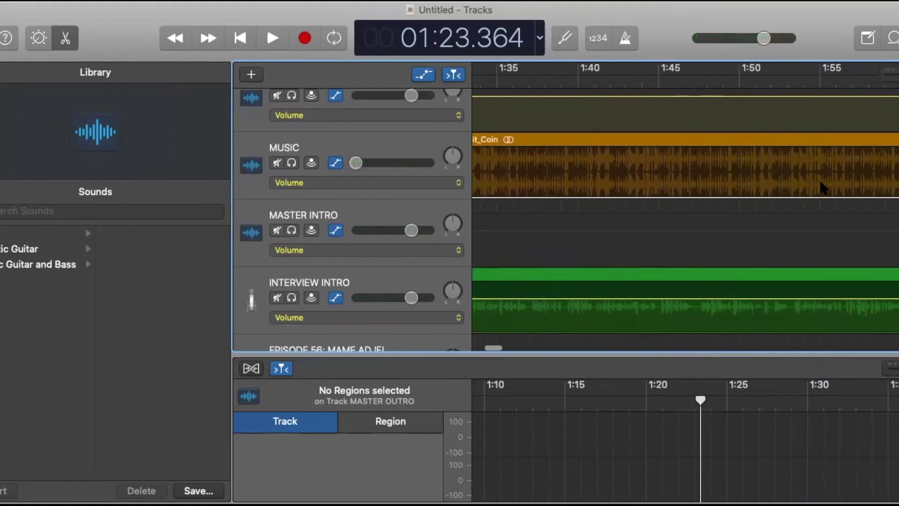
{"action": "scroll", "coordinate": [823, 187], "scroll_direction": "right", "scroll_amount": 20}
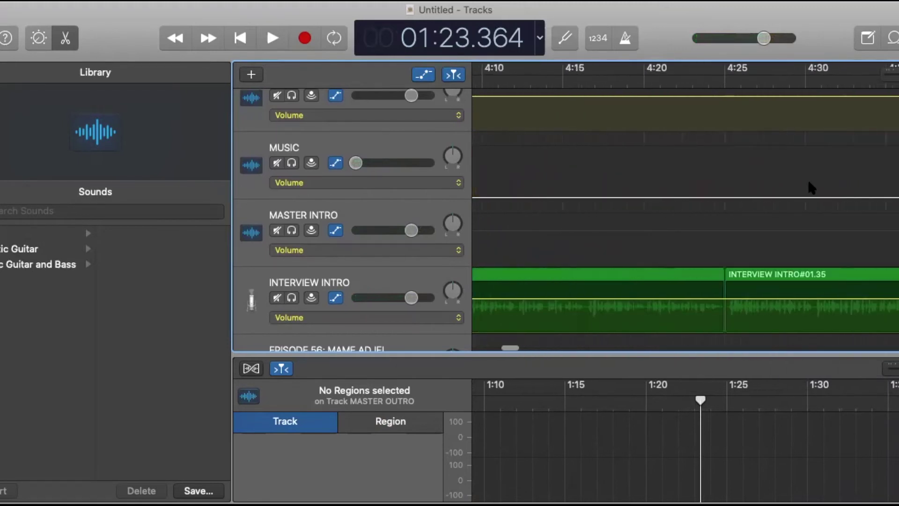
{"action": "scroll", "coordinate": [811, 187], "scroll_direction": "right", "scroll_amount": 8}
{"action": "scroll", "coordinate": [811, 187], "scroll_direction": "left", "scroll_amount": 3}
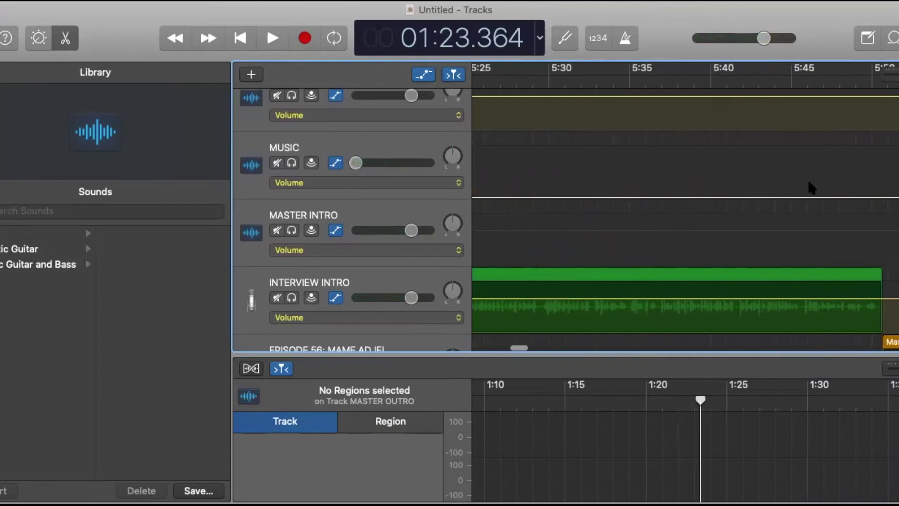
{"action": "scroll", "coordinate": [866, 279], "scroll_direction": "down", "scroll_amount": 2}
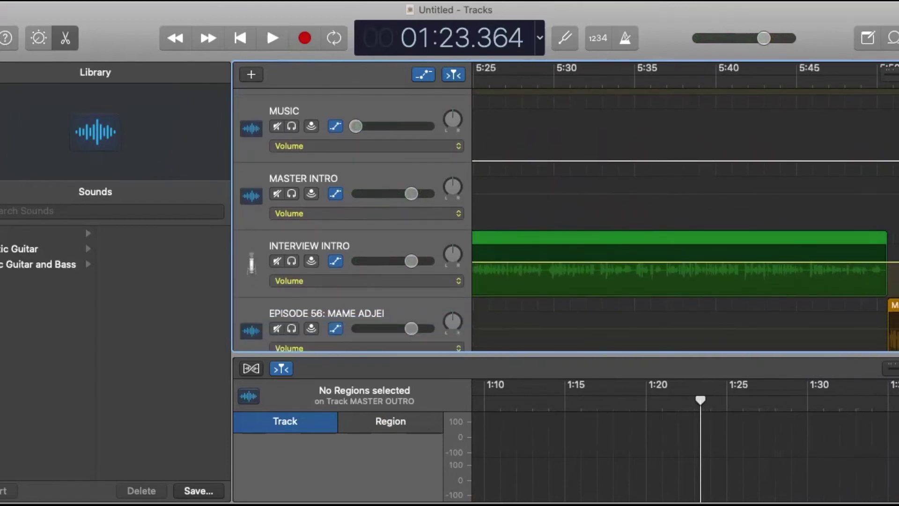
{"action": "scroll", "coordinate": [602, 192], "scroll_direction": "left", "scroll_amount": 2}
{"action": "scroll", "coordinate": [566, 92], "scroll_direction": "down", "scroll_amount": 1}
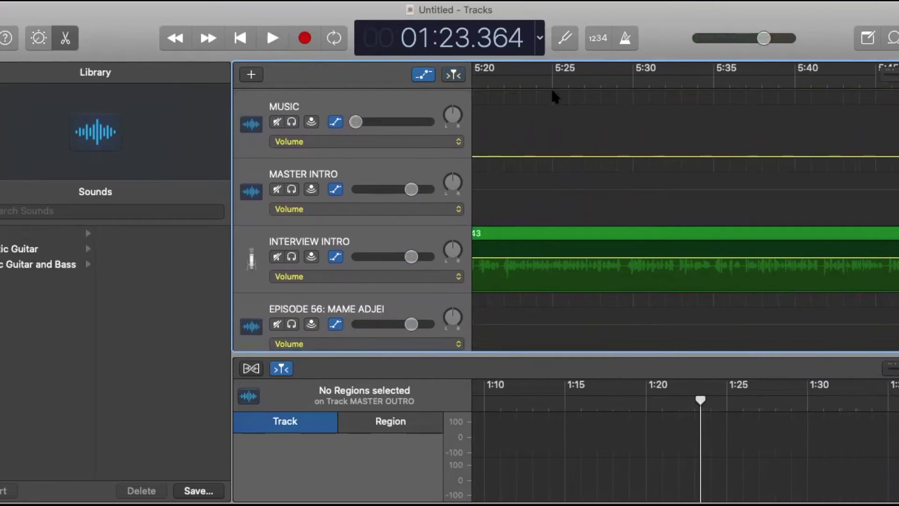
{"action": "left_click", "coordinate": [552, 76]}
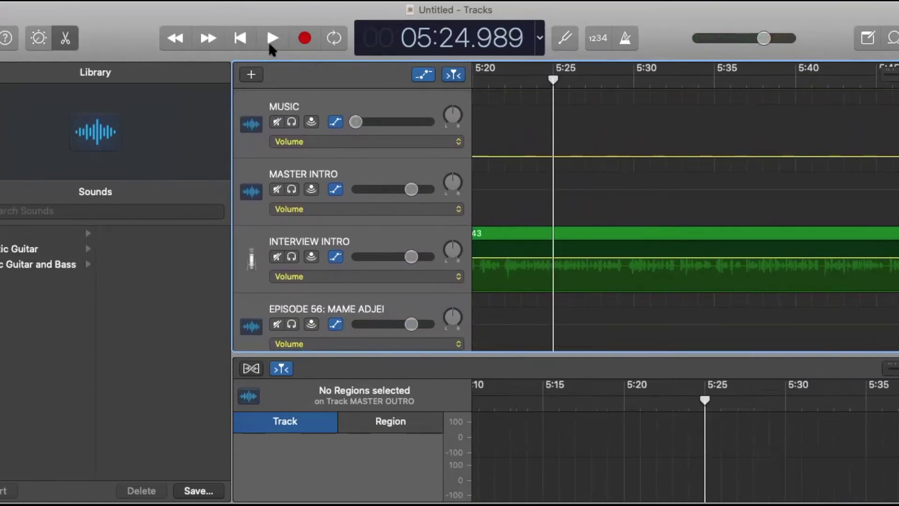
{"action": "left_click", "coordinate": [271, 45]}
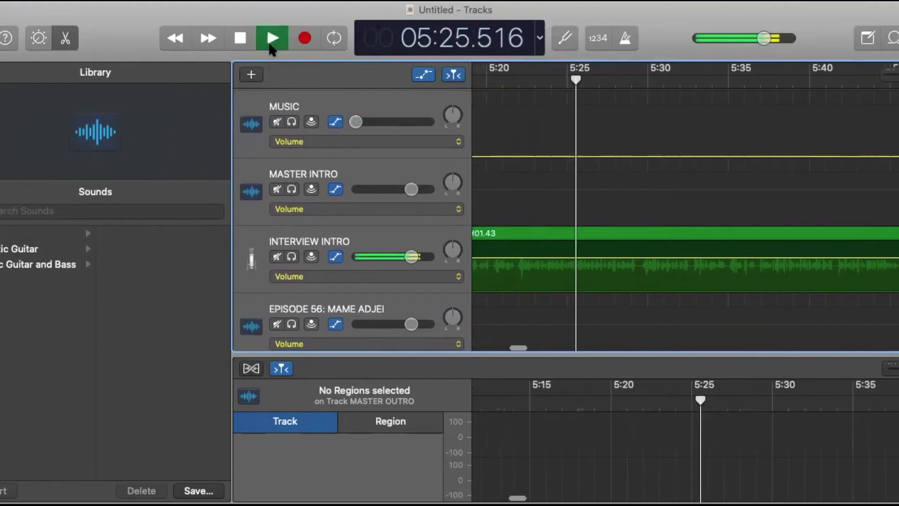
{"action": "left_click", "coordinate": [517, 85]}
{"action": "scroll", "coordinate": [508, 103], "scroll_direction": "left", "scroll_amount": 5}
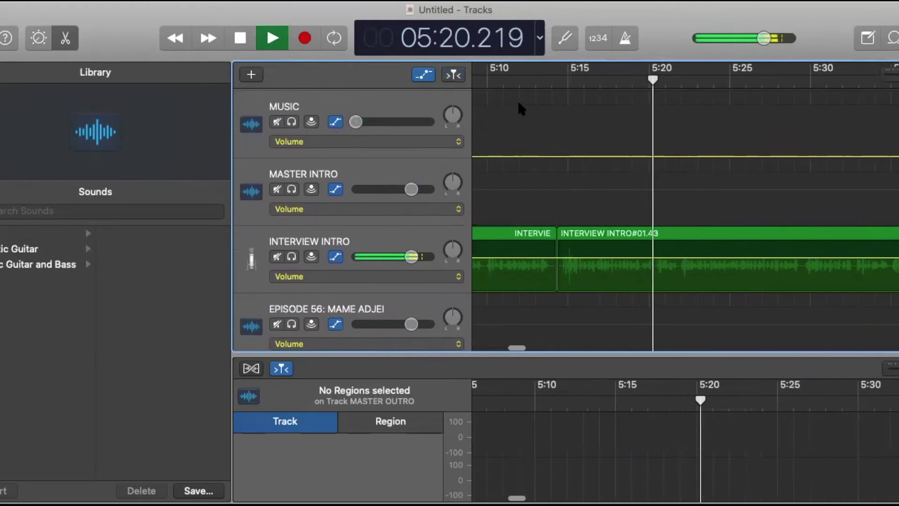
{"action": "left_click", "coordinate": [552, 80]}
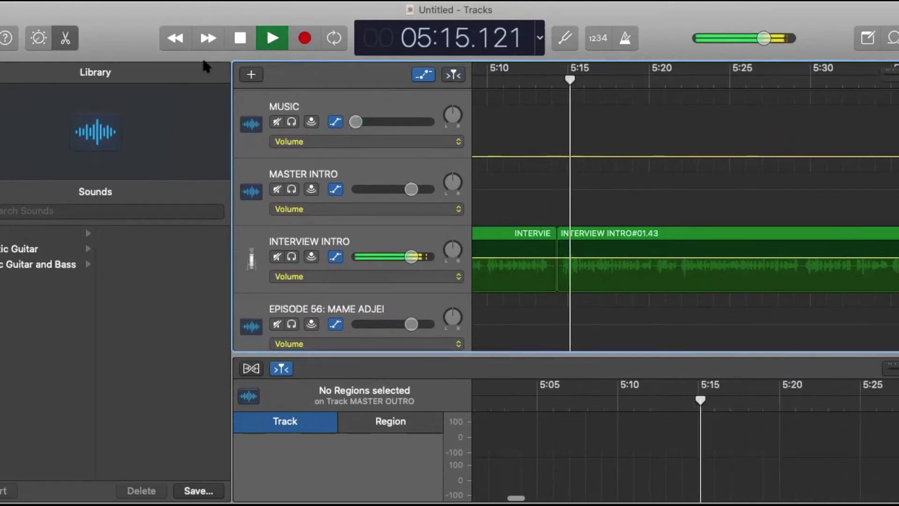
{"action": "left_click", "coordinate": [240, 38]}
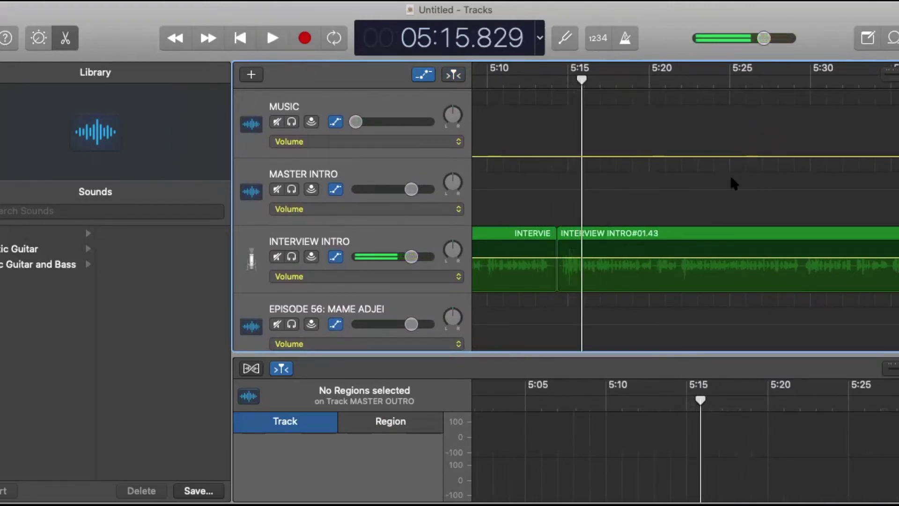
{"action": "scroll", "coordinate": [732, 183], "scroll_direction": "right", "scroll_amount": 10}
{"action": "scroll", "coordinate": [733, 182], "scroll_direction": "left", "scroll_amount": 15}
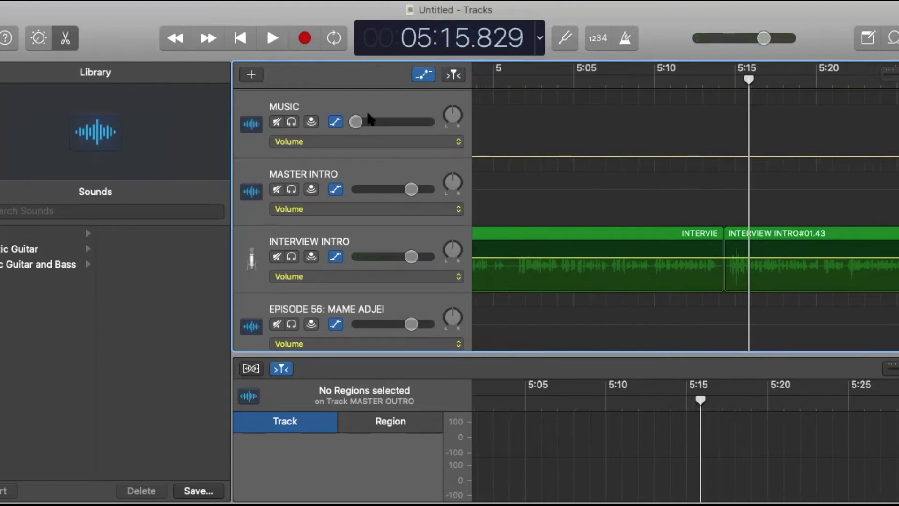
Drop the Bit_Coin loop onto the MUSIC track at 5:15.
{"action": "left_click", "coordinate": [362, 96]}
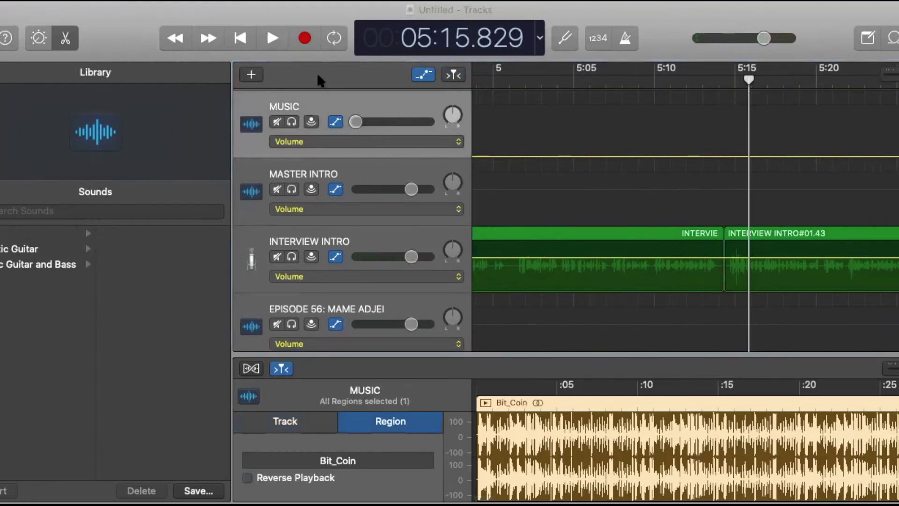
{"action": "left_click_drag", "start_coordinate": [317, 80], "coordinate": [749, 129]}
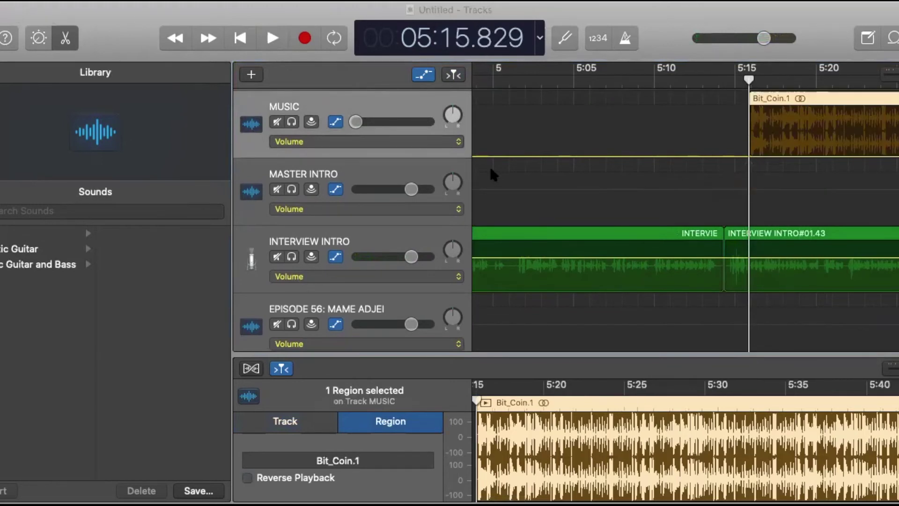
{"action": "left_click", "coordinate": [705, 80]}
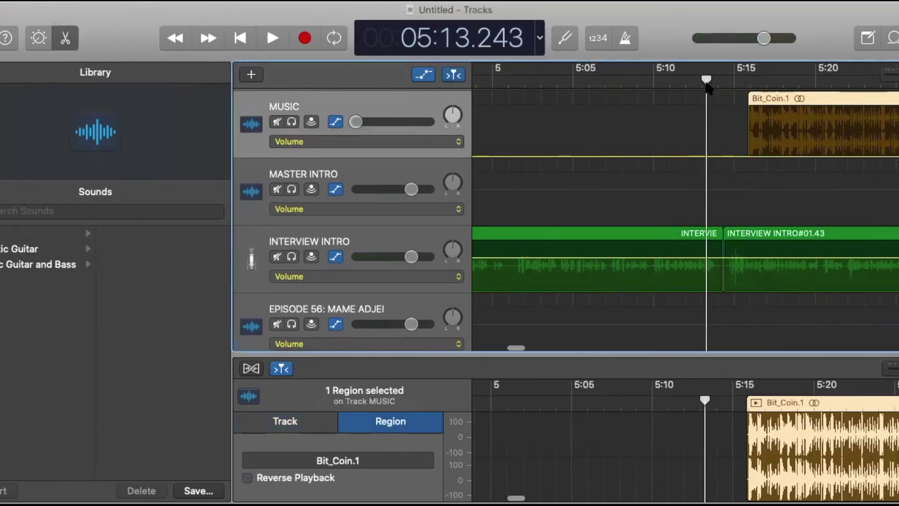
Ramp the music volume from silence up to -22.8 dB at 5:15.9 and play it back.
{"action": "left_click", "coordinate": [723, 157]}
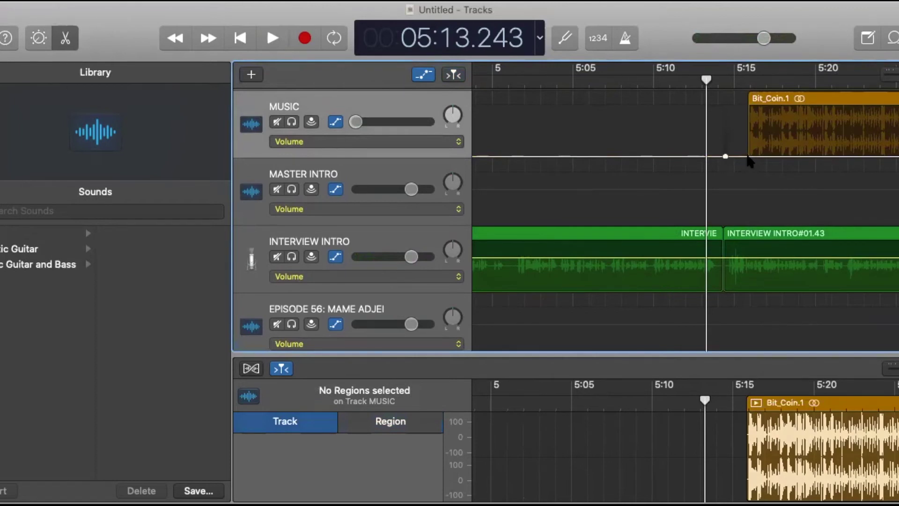
{"action": "left_click", "coordinate": [749, 159]}
{"action": "left_click_drag", "start_coordinate": [748, 157], "coordinate": [747, 143]}
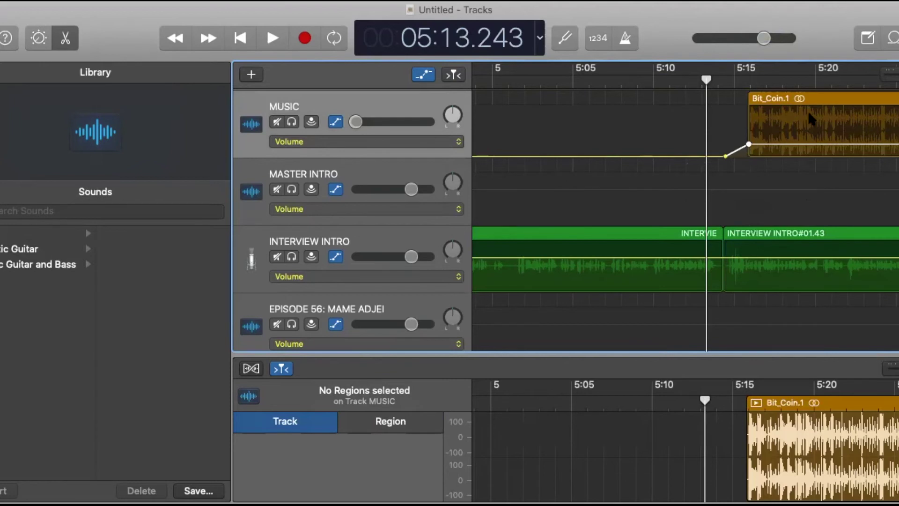
{"action": "left_click", "coordinate": [273, 43]}
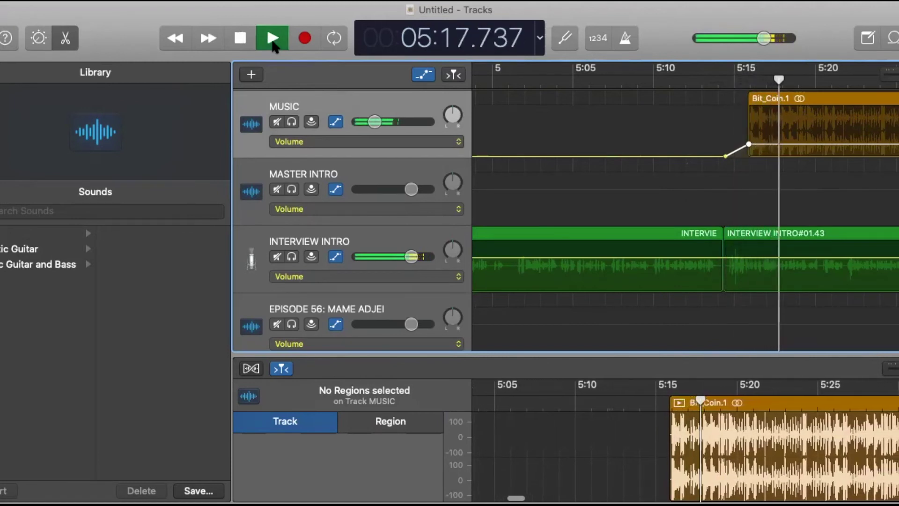
Pull the Bit_Coin music's fade end point down to silence at about 5:59.
{"action": "left_click", "coordinate": [244, 38]}
{"action": "scroll", "coordinate": [894, 191], "scroll_direction": "right", "scroll_amount": 10}
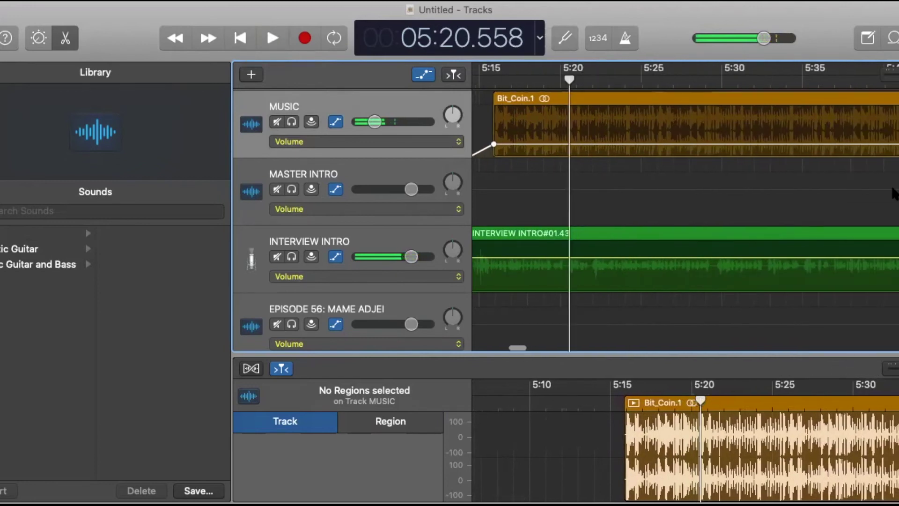
{"action": "scroll", "coordinate": [892, 193], "scroll_direction": "right", "scroll_amount": 1}
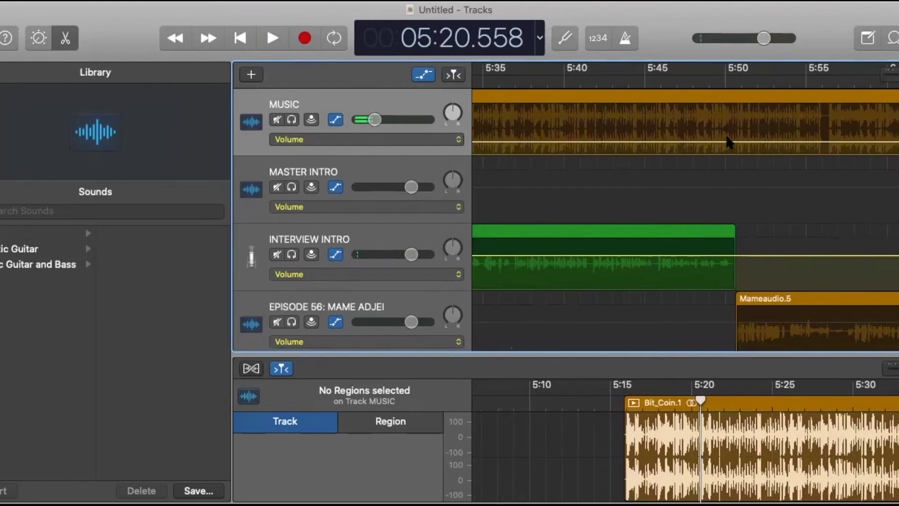
{"action": "scroll", "coordinate": [827, 313], "scroll_direction": "right", "scroll_amount": 6}
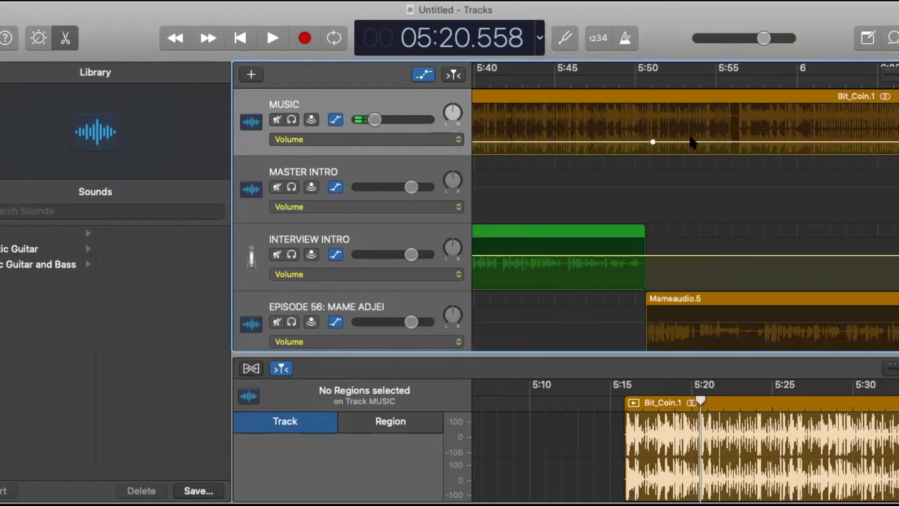
{"action": "left_click_drag", "start_coordinate": [705, 143], "coordinate": [774, 174]}
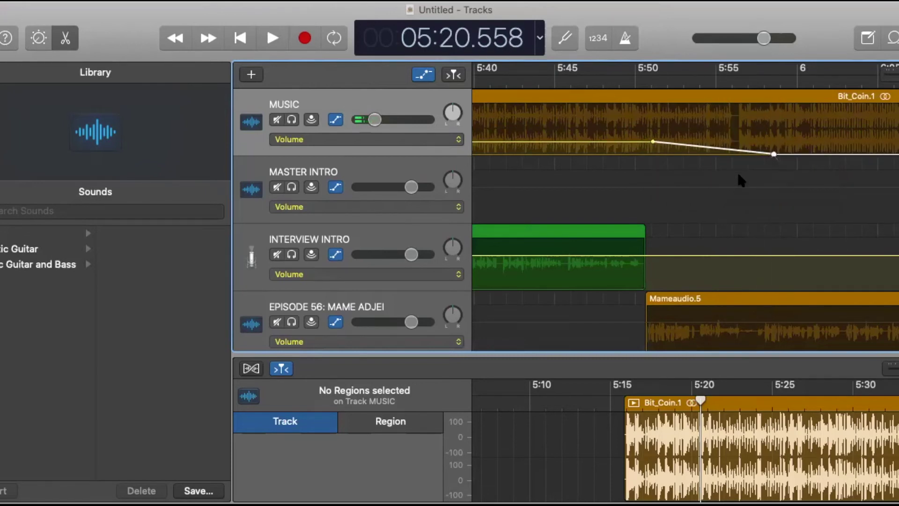
Preview the music fade-out from about 5:47, then add a MUSIC volume point where FIBMASTEROUTRO begins.
{"action": "left_click", "coordinate": [597, 78]}
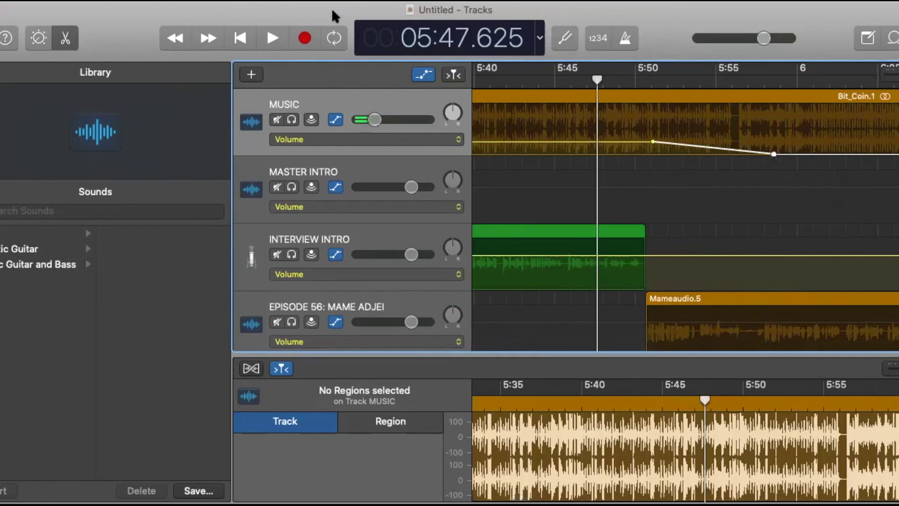
{"action": "left_click", "coordinate": [276, 38]}
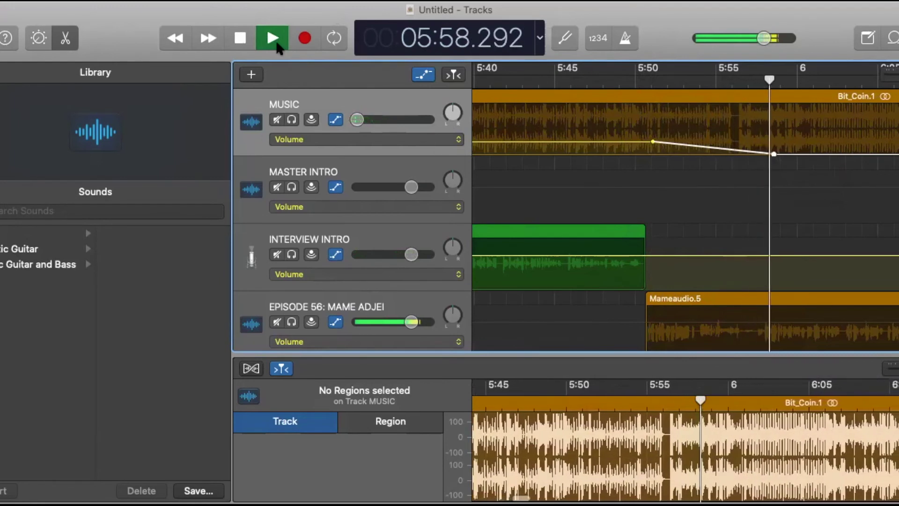
{"action": "left_click", "coordinate": [235, 41]}
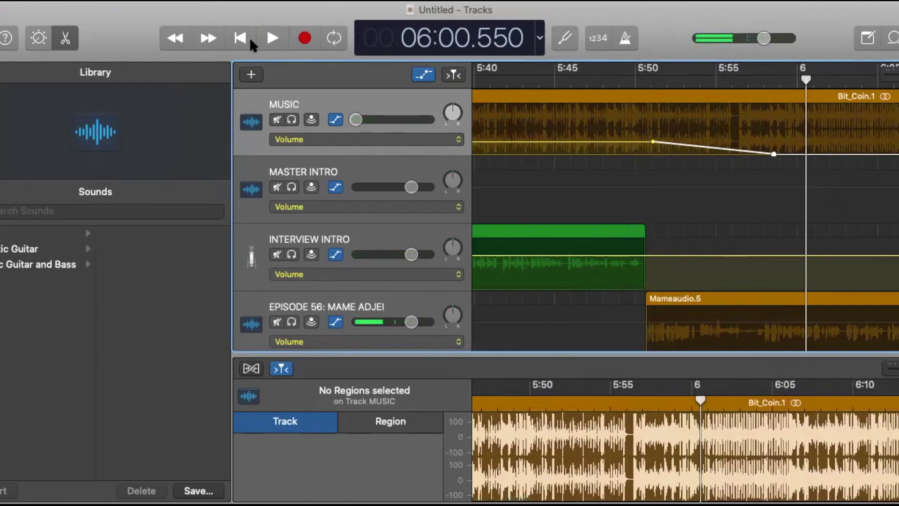
{"action": "left_click", "coordinate": [727, 120]}
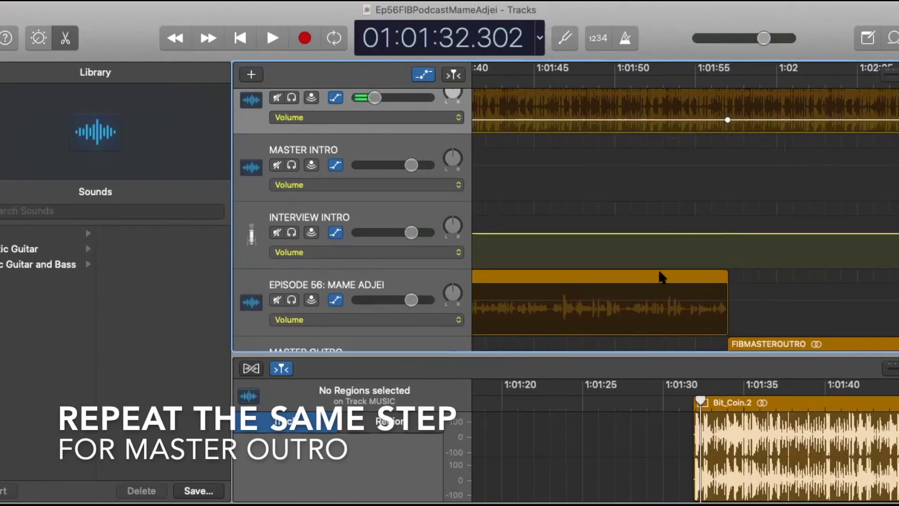
Add a second MUSIC volume point just after the first and raise it to -9.0 dB.
{"action": "left_click", "coordinate": [727, 119]}
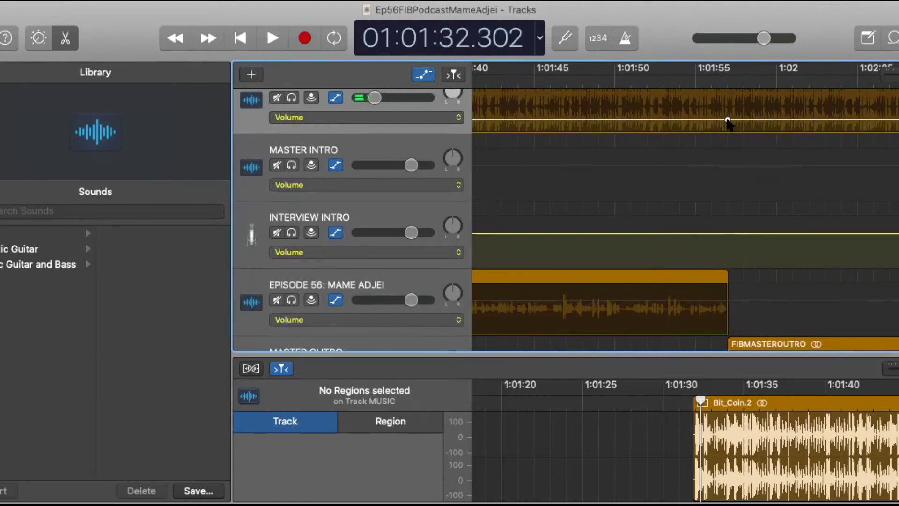
{"action": "left_click", "coordinate": [743, 120]}
{"action": "left_click", "coordinate": [744, 120]}
{"action": "left_click_drag", "start_coordinate": [743, 119], "coordinate": [744, 111]}
Preview the music swelling into the outro from just before it starts.
{"action": "left_click", "coordinate": [696, 85]}
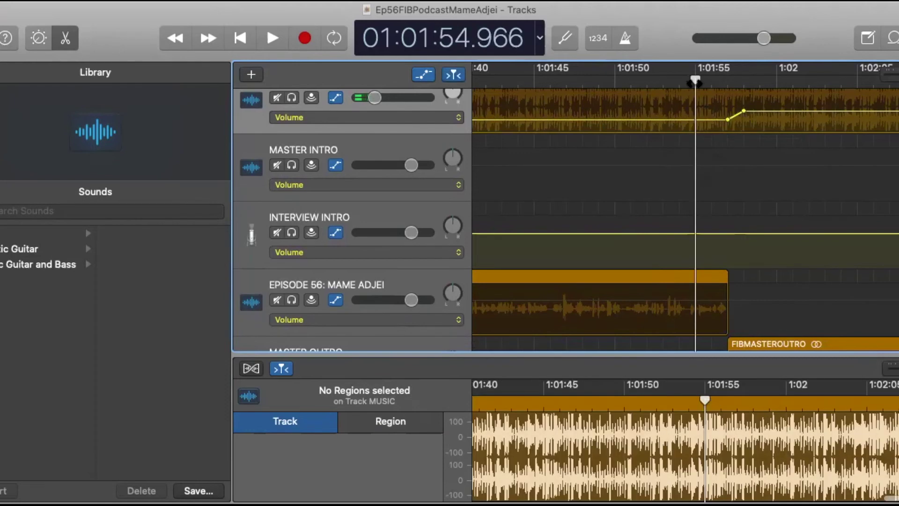
{"action": "left_click", "coordinate": [273, 39]}
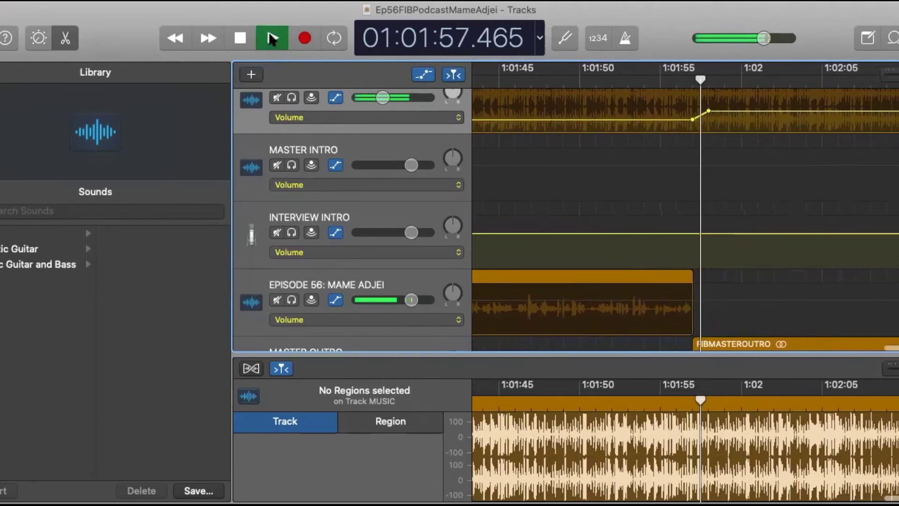
{"action": "left_click", "coordinate": [240, 38]}
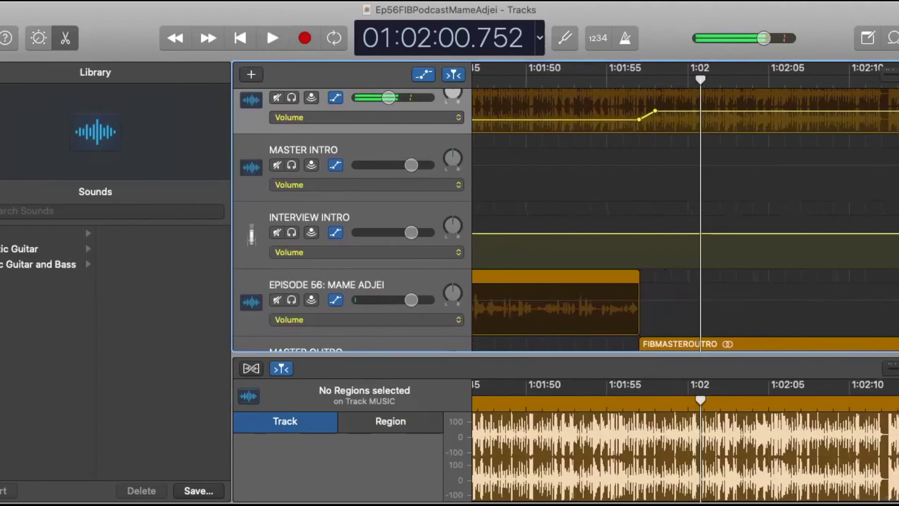
Add a MUSIC volume point at about 1:02:26 where the final fade starts.
{"action": "scroll", "coordinate": [794, 199], "scroll_direction": "right", "scroll_amount": 5}
{"action": "scroll", "coordinate": [794, 199], "scroll_direction": "right", "scroll_amount": 3}
{"action": "scroll", "coordinate": [795, 199], "scroll_direction": "down", "scroll_amount": 5}
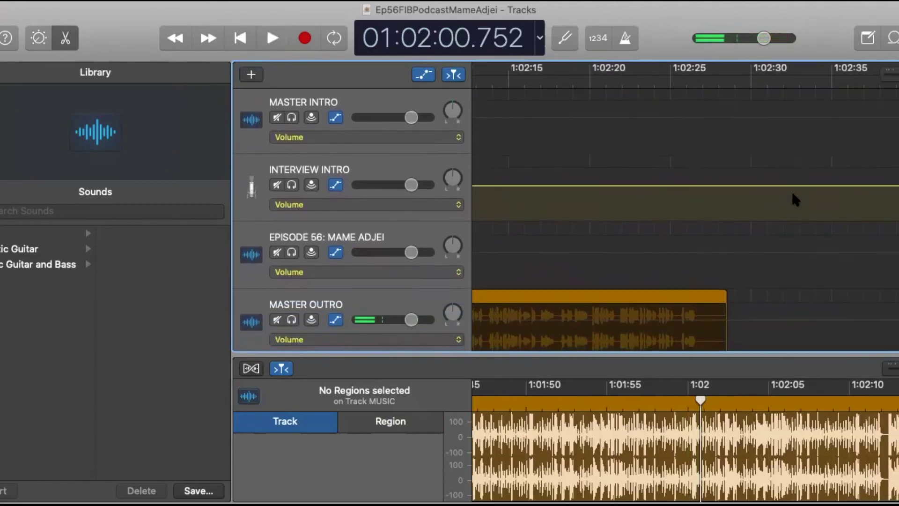
{"action": "scroll", "coordinate": [794, 199], "scroll_direction": "up", "scroll_amount": 4}
{"action": "scroll", "coordinate": [793, 194], "scroll_direction": "up", "scroll_amount": 2}
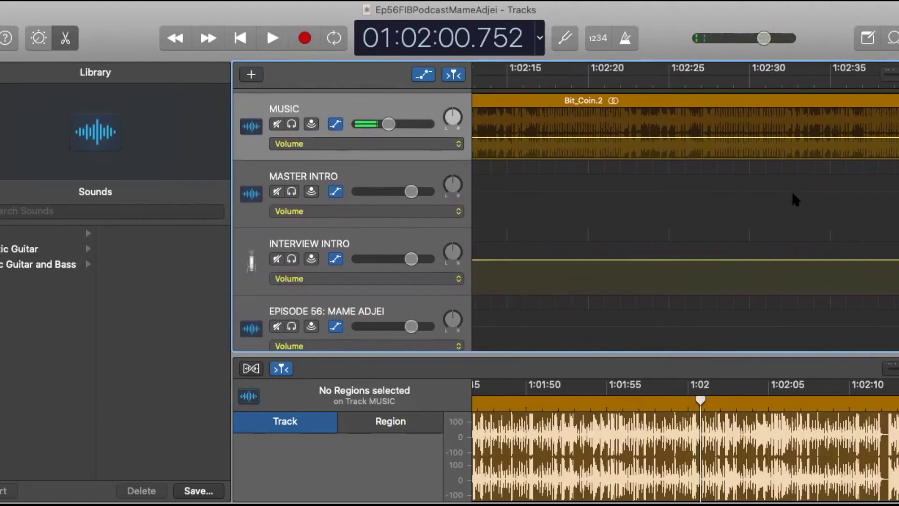
{"action": "scroll", "coordinate": [793, 194], "scroll_direction": "down", "scroll_amount": 4}
{"action": "scroll", "coordinate": [791, 190], "scroll_direction": "up", "scroll_amount": 1}
{"action": "scroll", "coordinate": [791, 190], "scroll_direction": "down", "scroll_amount": 1}
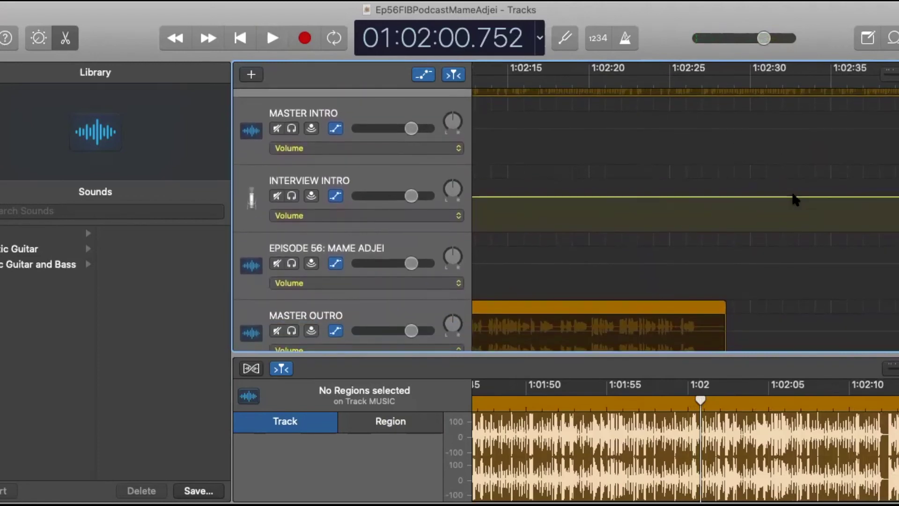
{"action": "scroll", "coordinate": [791, 190], "scroll_direction": "up", "scroll_amount": 2}
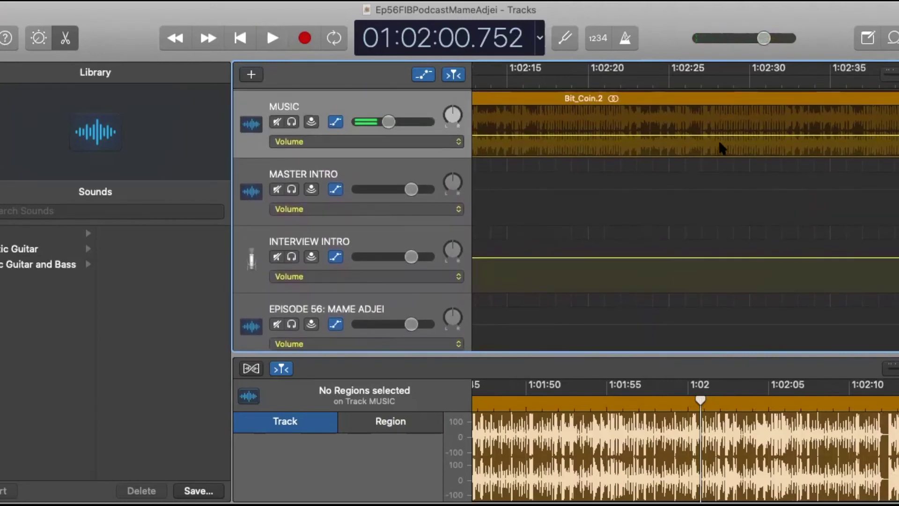
{"action": "scroll", "coordinate": [669, 255], "scroll_direction": "down", "scroll_amount": 3}
{"action": "scroll", "coordinate": [667, 254], "scroll_direction": "up", "scroll_amount": 2}
{"action": "scroll", "coordinate": [675, 205], "scroll_direction": "down", "scroll_amount": 1}
{"action": "scroll", "coordinate": [679, 206], "scroll_direction": "up", "scroll_amount": 2}
{"action": "scroll", "coordinate": [679, 205], "scroll_direction": "down", "scroll_amount": 1}
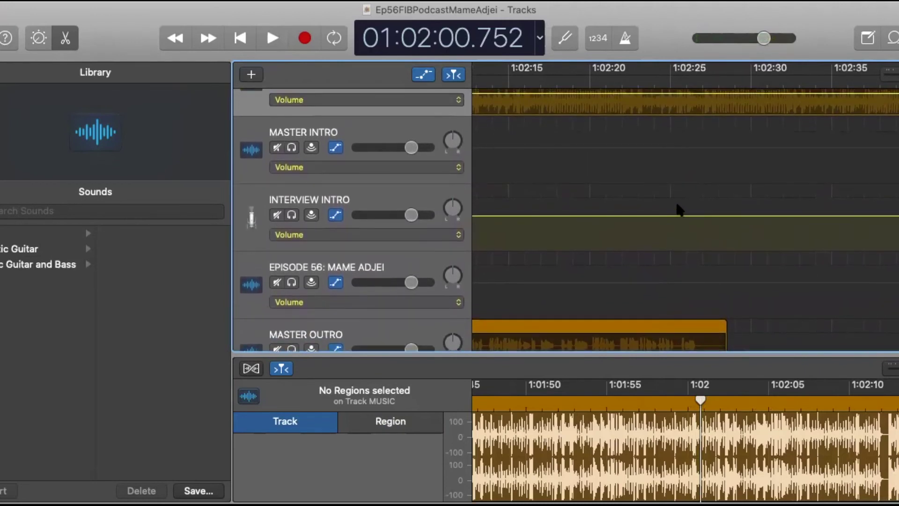
{"action": "scroll", "coordinate": [678, 206], "scroll_direction": "up", "scroll_amount": 2}
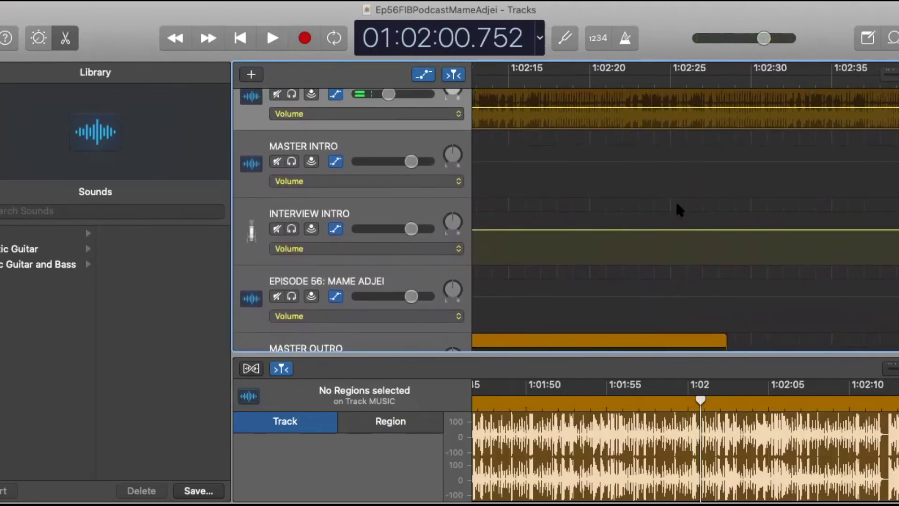
{"action": "left_click", "coordinate": [689, 107]}
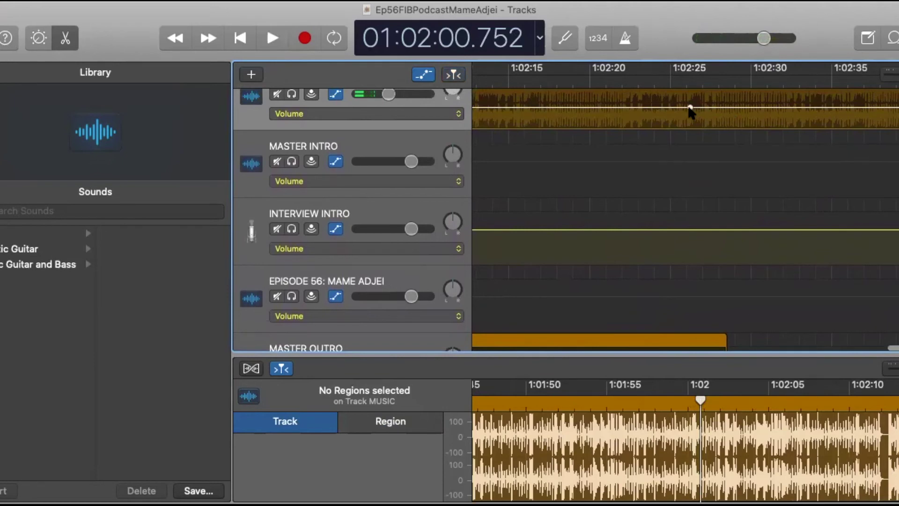
Drag the fade's end point down to silence near 1:02:31.
{"action": "scroll", "coordinate": [690, 107], "scroll_direction": "down", "scroll_amount": 1}
{"action": "left_click", "coordinate": [690, 98]}
{"action": "left_click_drag", "start_coordinate": [690, 98], "coordinate": [767, 119]}
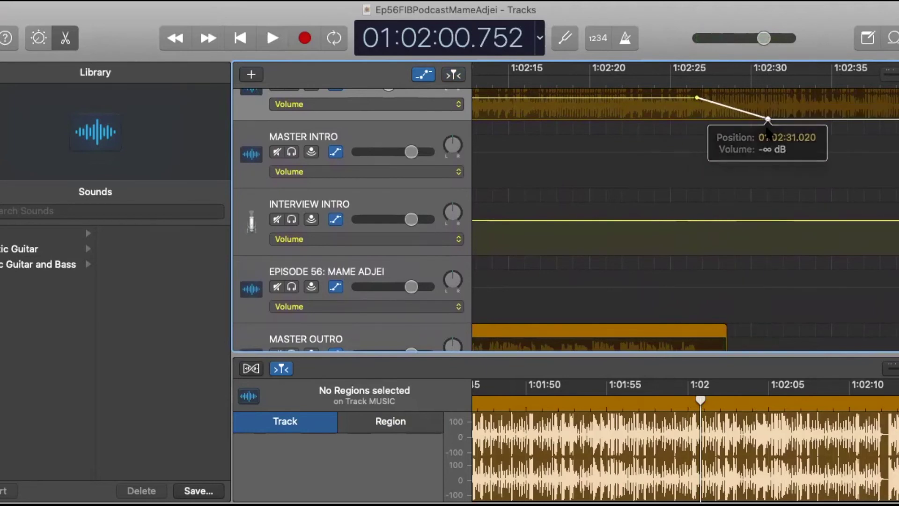
{"action": "scroll", "coordinate": [765, 125], "scroll_direction": "up", "scroll_amount": 4}
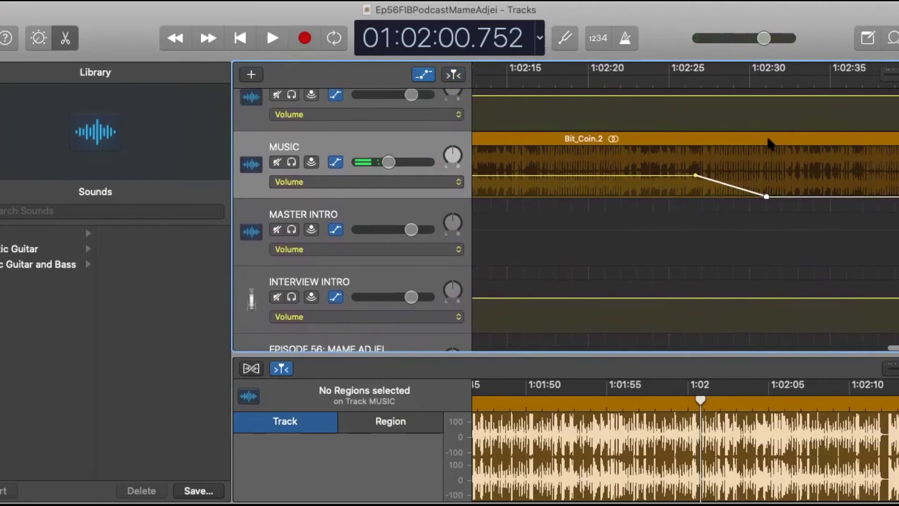
Split Bit_Coin.2 at 1:02:30.9 and delete the leftover Bit_Coin.4 tail.
{"action": "left_click", "coordinate": [769, 137]}
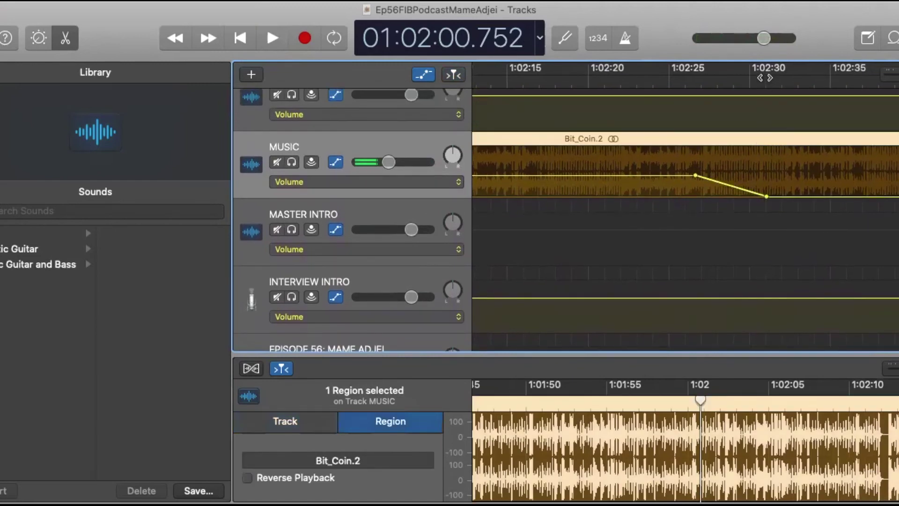
{"action": "left_click", "coordinate": [765, 77]}
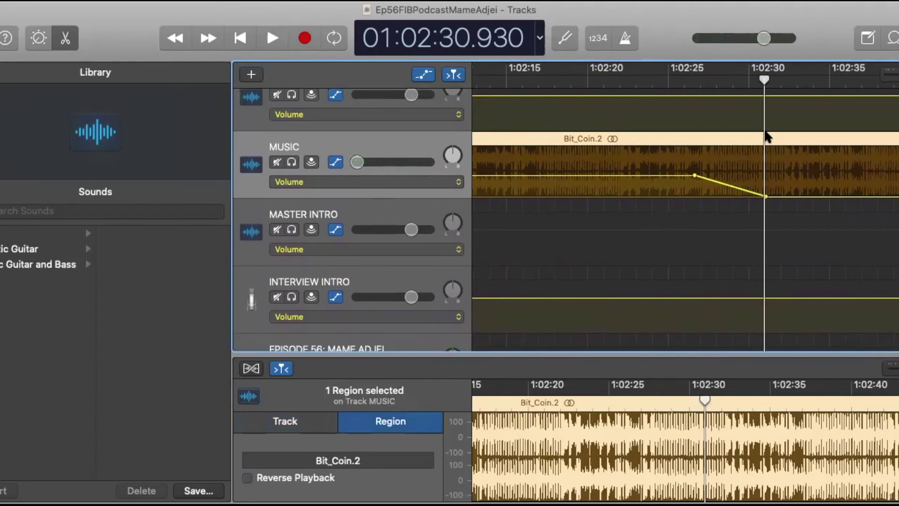
{"action": "key", "text": "super+t"}
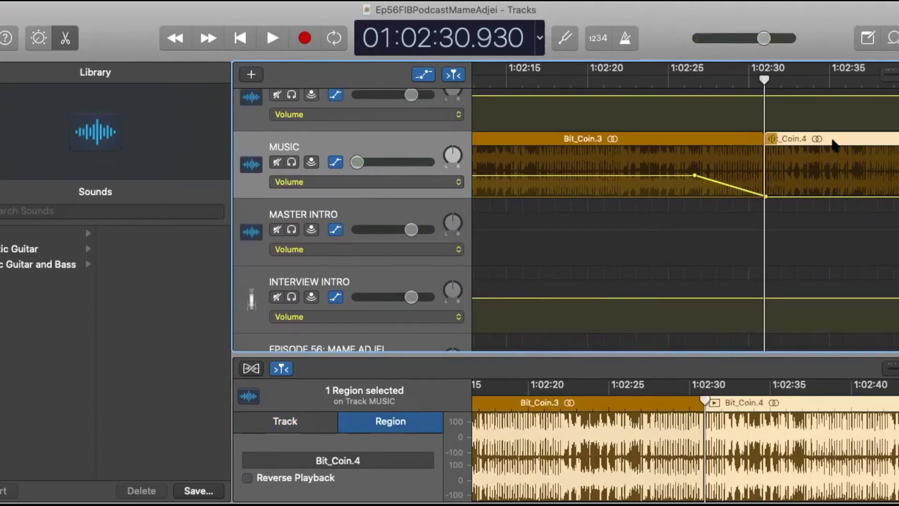
{"action": "key", "text": "Delete"}
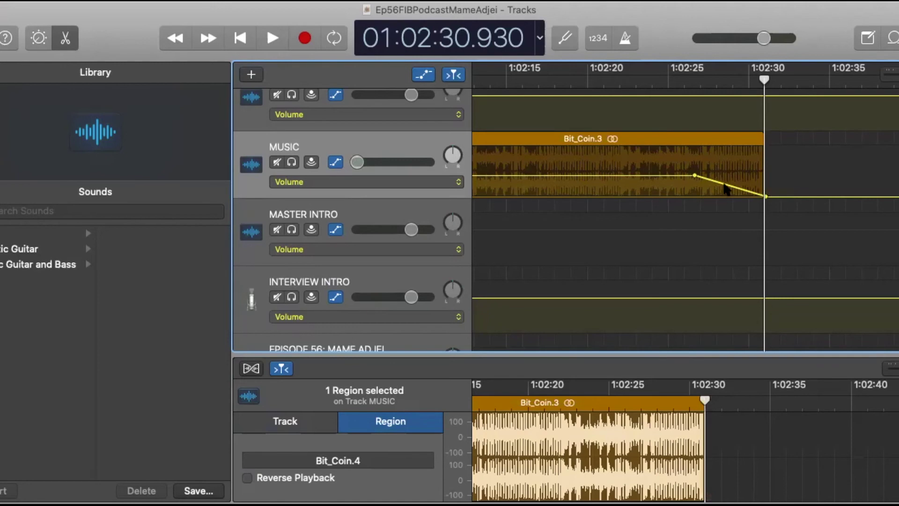
{"action": "scroll", "coordinate": [683, 200], "scroll_direction": "down", "scroll_amount": 5}
{"action": "scroll", "coordinate": [686, 209], "scroll_direction": "up", "scroll_amount": 3}
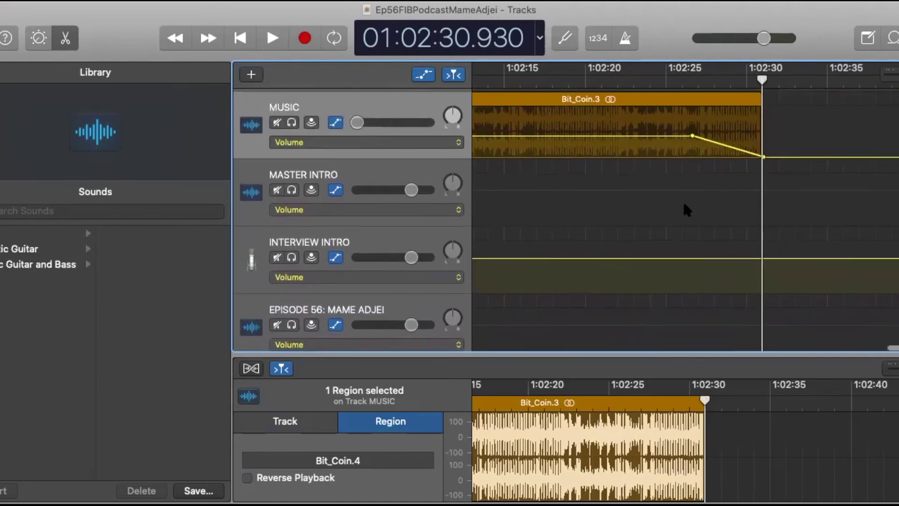
{"action": "scroll", "coordinate": [686, 209], "scroll_direction": "down", "scroll_amount": 8}
{"action": "scroll", "coordinate": [689, 201], "scroll_direction": "up", "scroll_amount": 5}
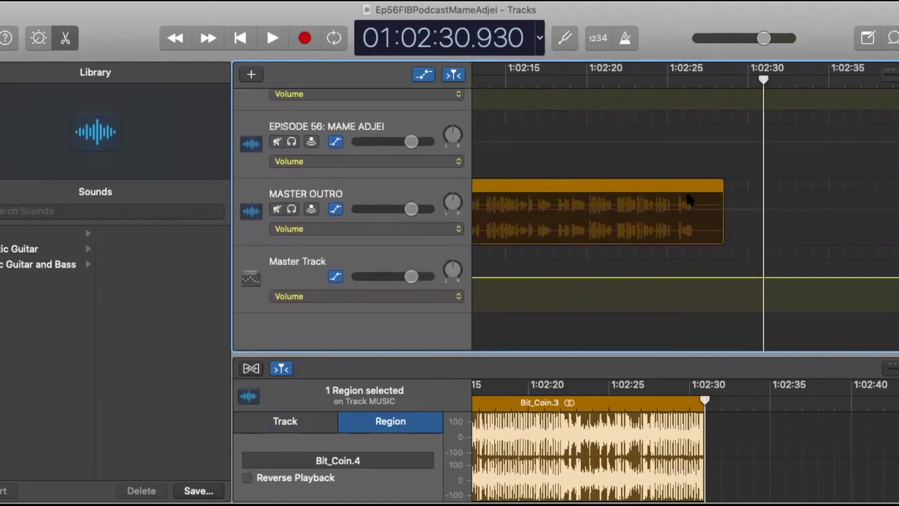
{"action": "scroll", "coordinate": [689, 200], "scroll_direction": "up", "scroll_amount": 1}
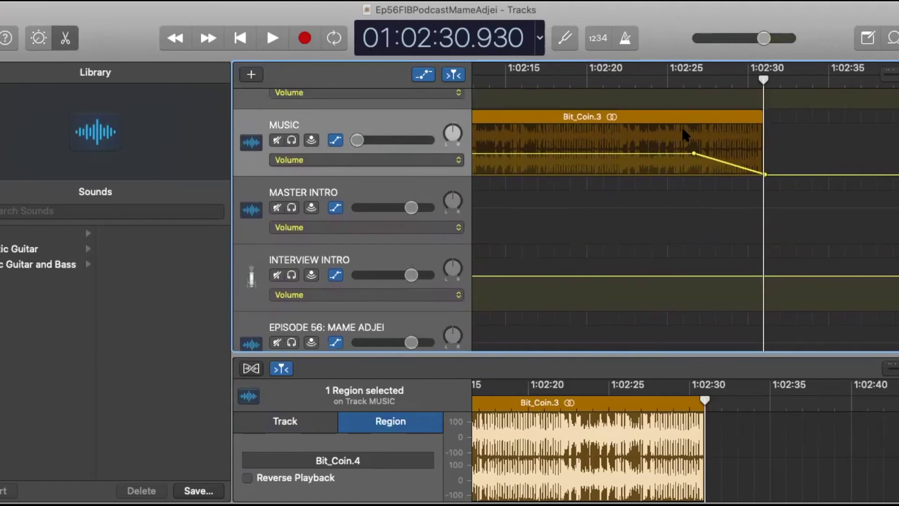
Play back the last few seconds of the closing fade, then stop.
{"action": "left_click", "coordinate": [664, 86]}
{"action": "left_click", "coordinate": [271, 42]}
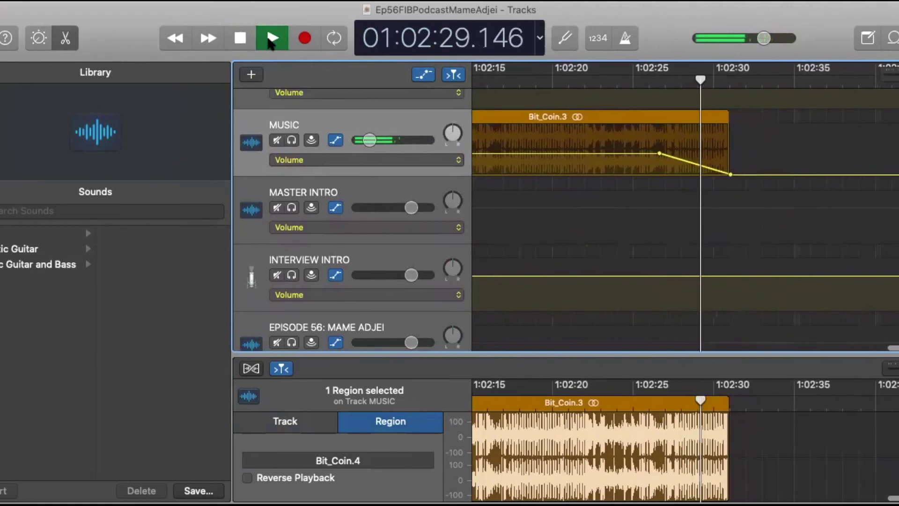
{"action": "left_click", "coordinate": [240, 41]}
{"action": "scroll", "coordinate": [751, 286], "scroll_direction": "down", "scroll_amount": 5}
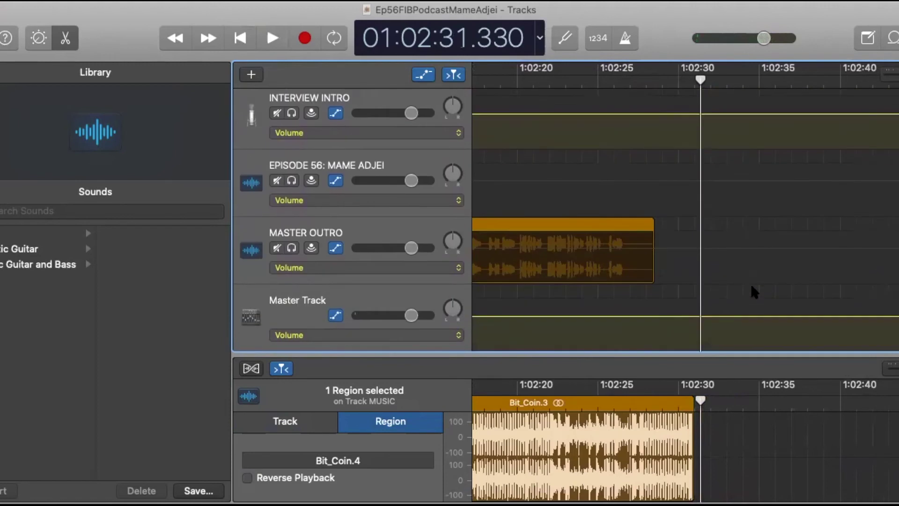
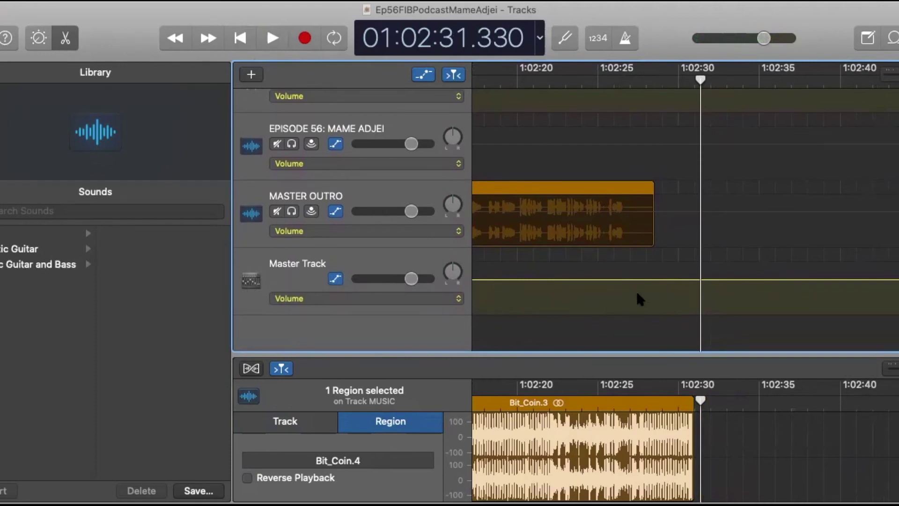
Scroll through the intro and interview to review the MUSIC track's volume ramps.
{"action": "scroll", "coordinate": [636, 290], "scroll_direction": "left", "scroll_amount": 5}
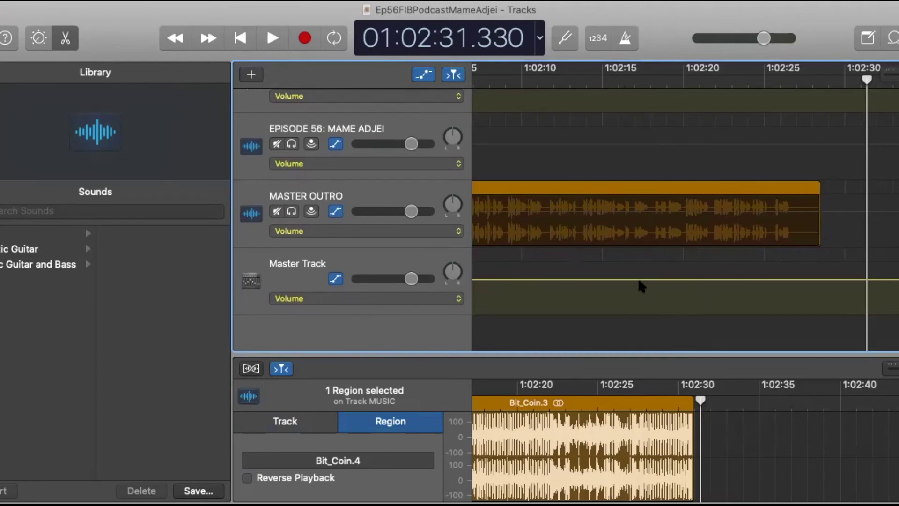
{"action": "scroll", "coordinate": [600, 287], "scroll_direction": "left", "scroll_amount": 15}
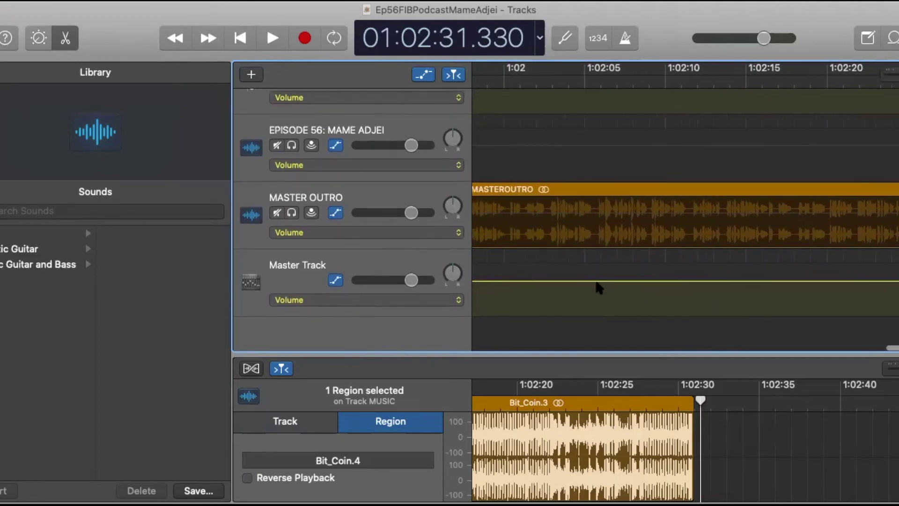
{"action": "scroll", "coordinate": [600, 287], "scroll_direction": "left", "scroll_amount": 20}
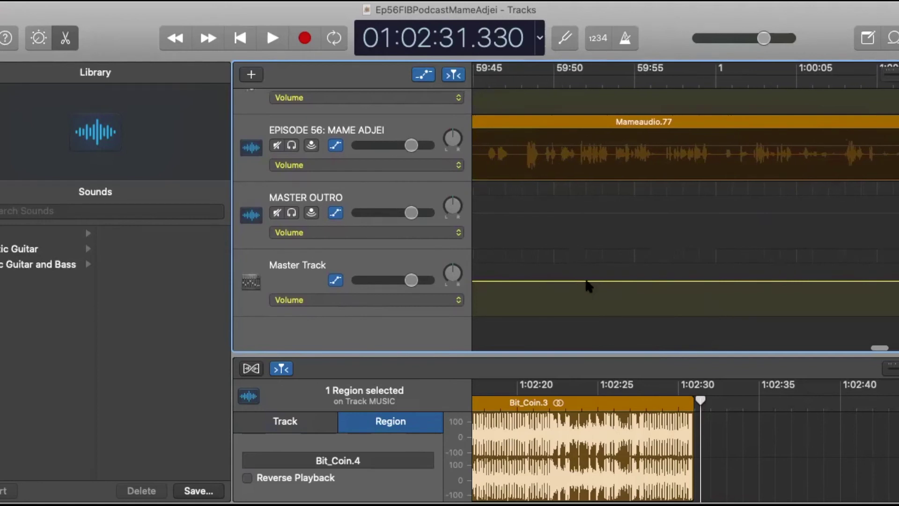
{"action": "scroll", "coordinate": [588, 286], "scroll_direction": "left", "scroll_amount": 20}
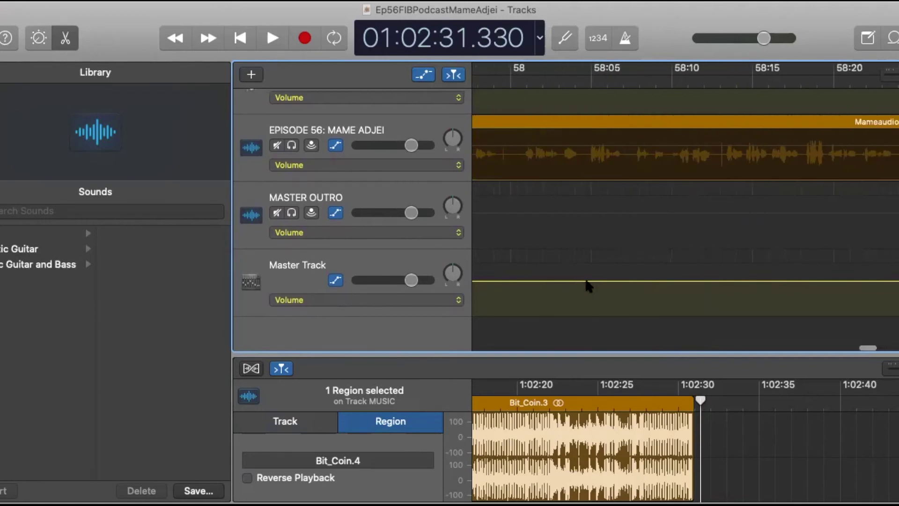
{"action": "scroll", "coordinate": [588, 286], "scroll_direction": "left", "scroll_amount": 20}
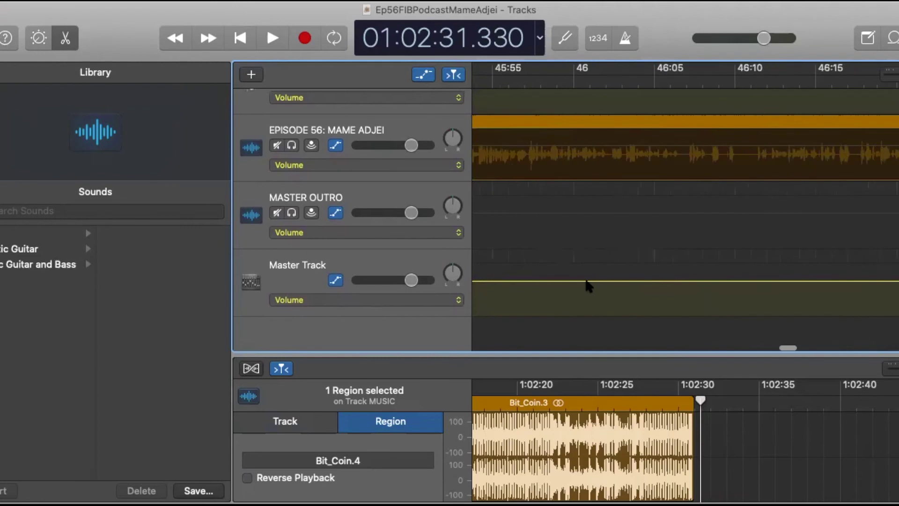
{"action": "scroll", "coordinate": [588, 286], "scroll_direction": "left", "scroll_amount": 20}
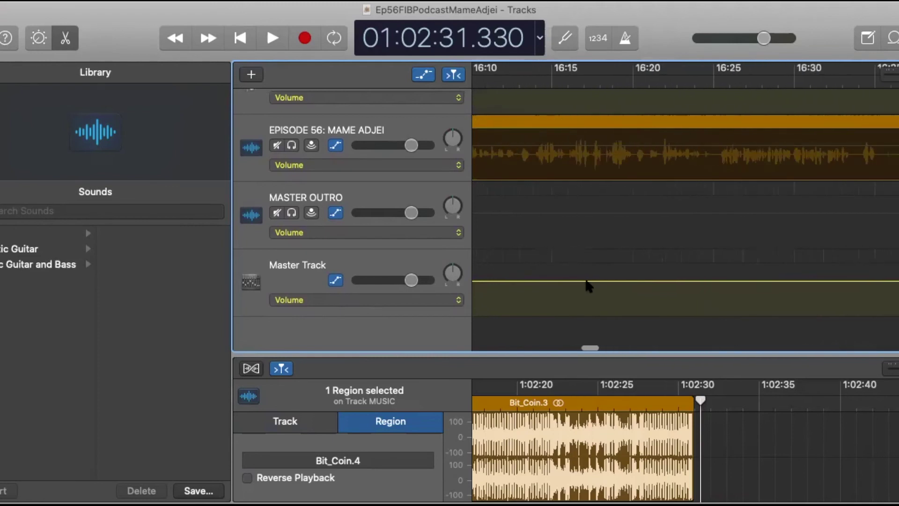
{"action": "scroll", "coordinate": [588, 286], "scroll_direction": "left", "scroll_amount": 20}
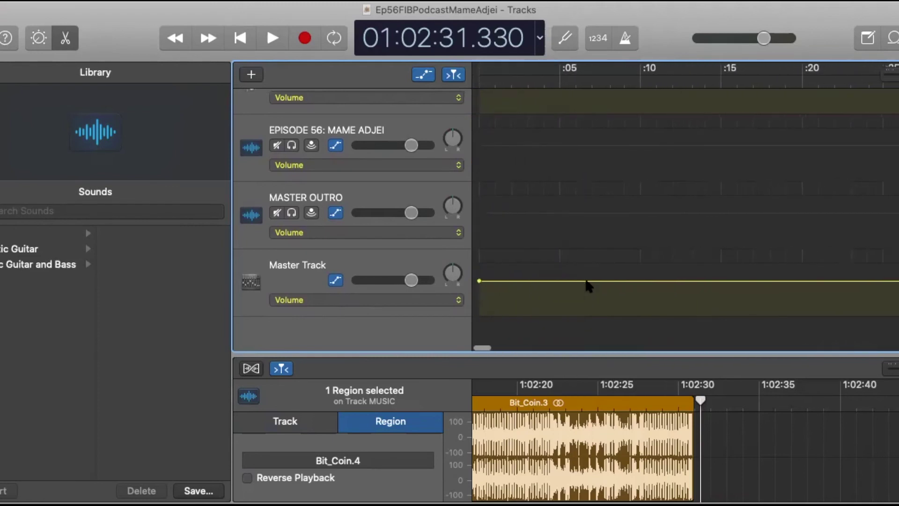
{"action": "scroll", "coordinate": [588, 286], "scroll_direction": "right", "scroll_amount": 15}
{"action": "scroll", "coordinate": [588, 286], "scroll_direction": "left", "scroll_amount": 15}
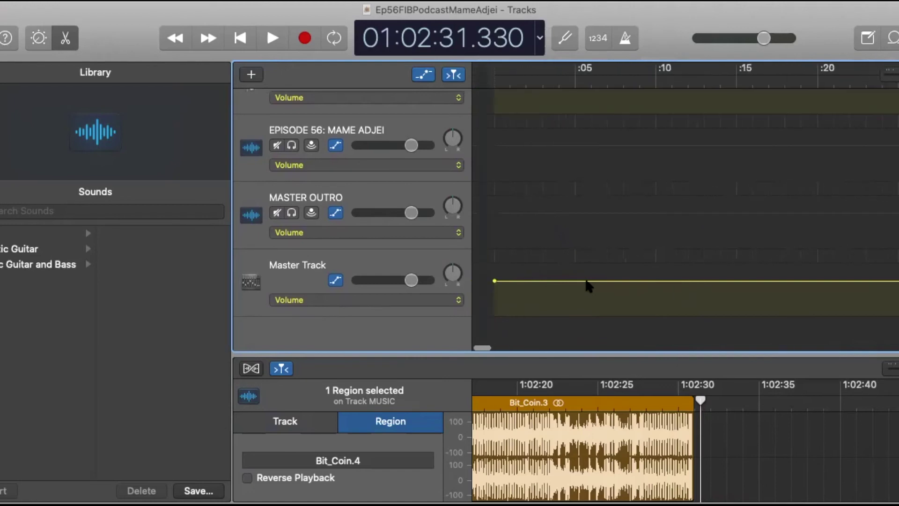
{"action": "scroll", "coordinate": [577, 217], "scroll_direction": "up", "scroll_amount": 10}
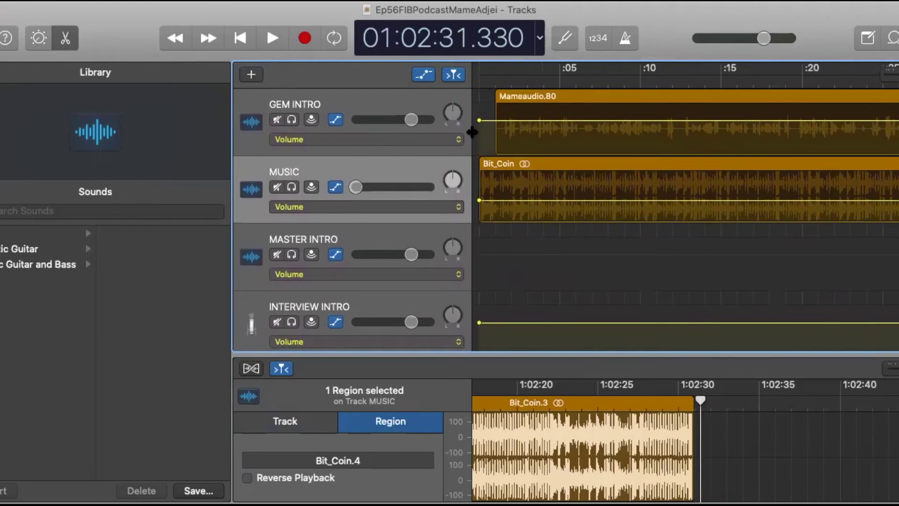
{"action": "scroll", "coordinate": [552, 128], "scroll_direction": "right", "scroll_amount": 15}
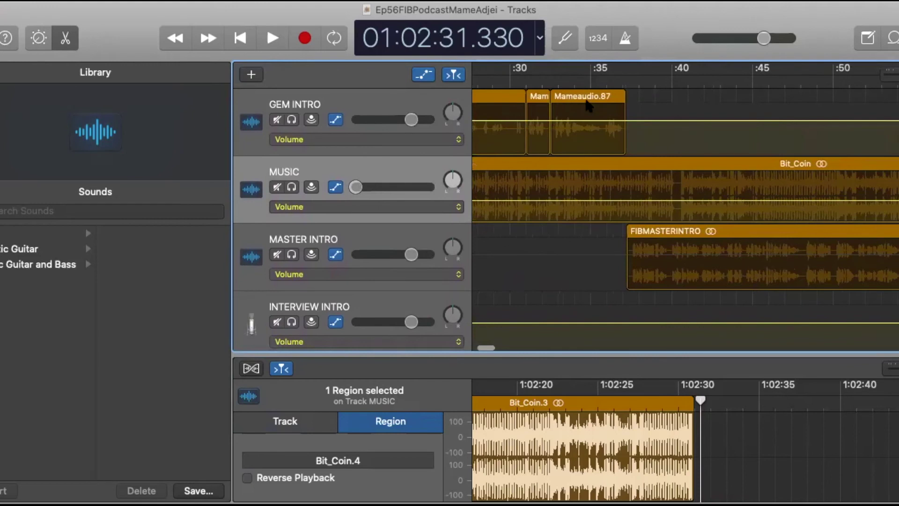
{"action": "scroll", "coordinate": [482, 166], "scroll_direction": "left", "scroll_amount": 15}
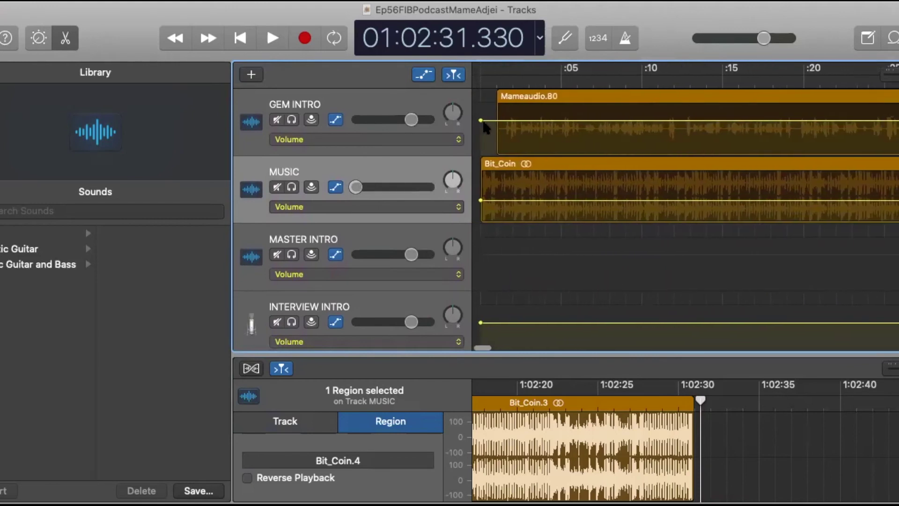
{"action": "scroll", "coordinate": [733, 175], "scroll_direction": "right", "scroll_amount": 15}
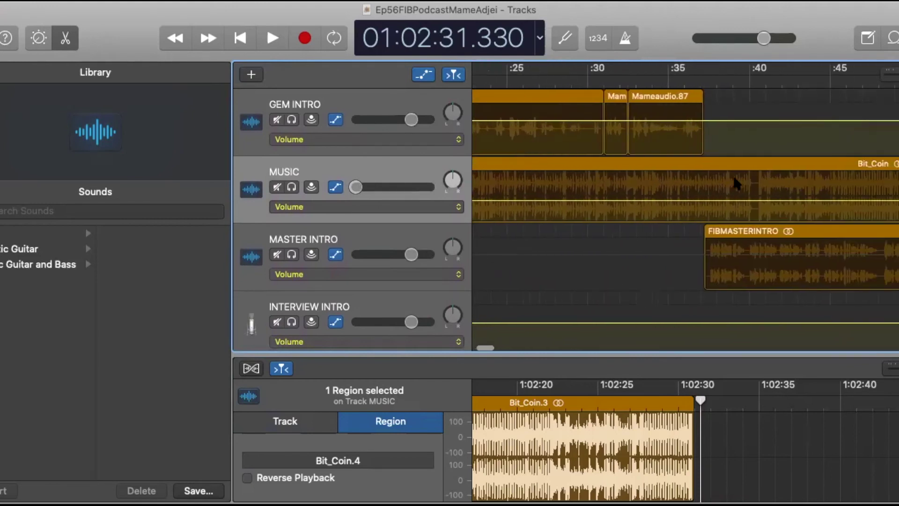
{"action": "scroll", "coordinate": [734, 167], "scroll_direction": "right", "scroll_amount": 10}
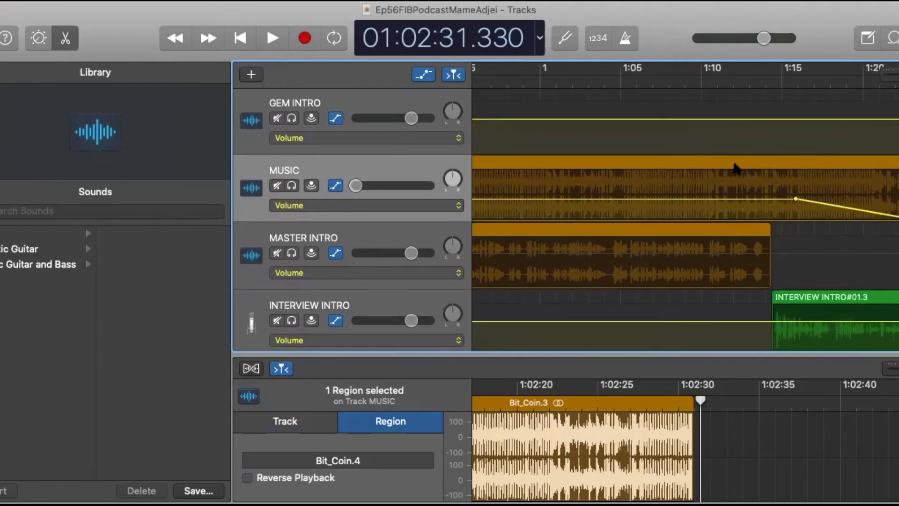
{"action": "scroll", "coordinate": [870, 234], "scroll_direction": "right", "scroll_amount": 20}
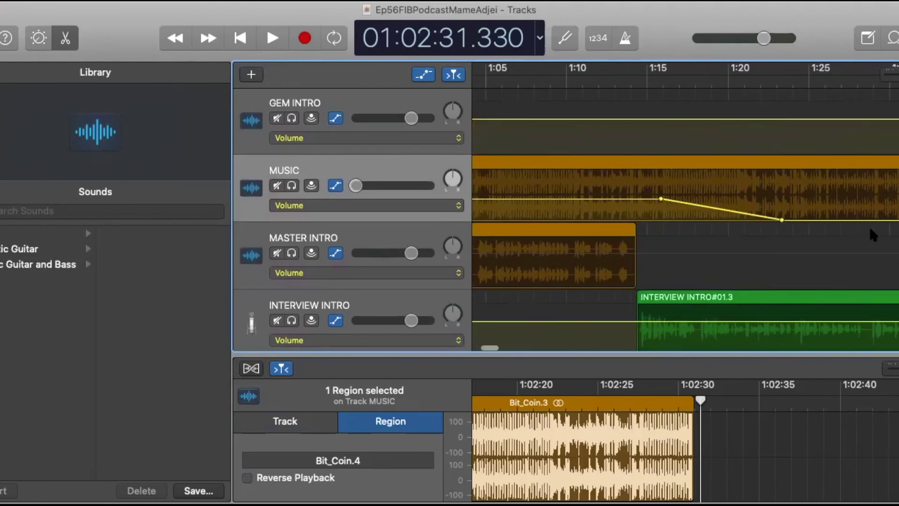
{"action": "scroll", "coordinate": [869, 230], "scroll_direction": "right", "scroll_amount": 20}
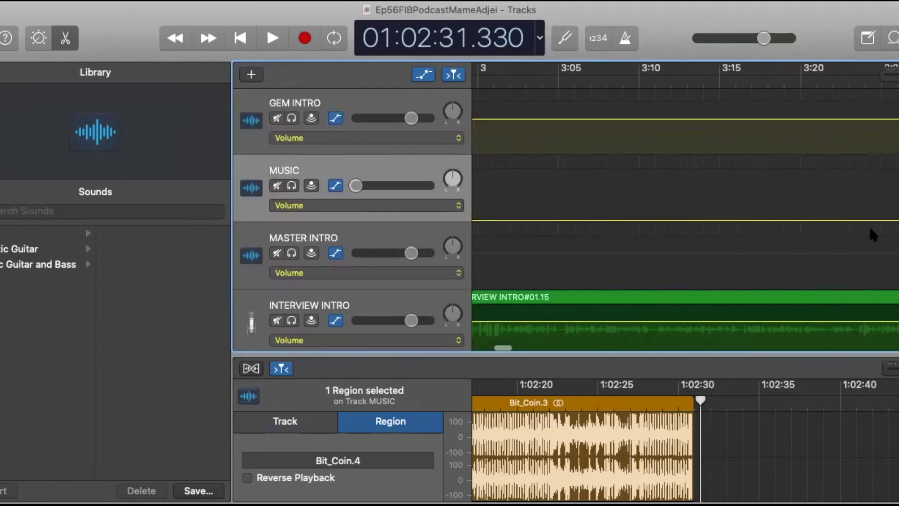
{"action": "scroll", "coordinate": [846, 229], "scroll_direction": "right", "scroll_amount": 10}
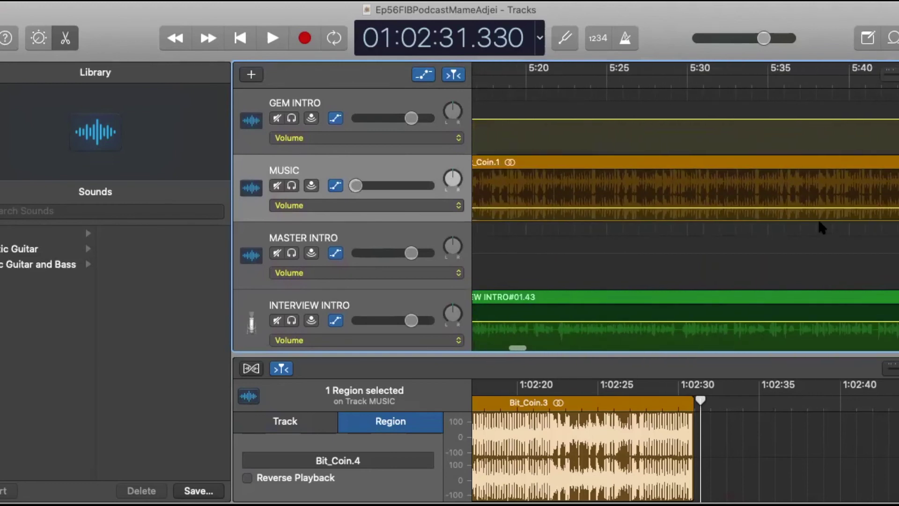
{"action": "scroll", "coordinate": [696, 260], "scroll_direction": "left", "scroll_amount": 1}
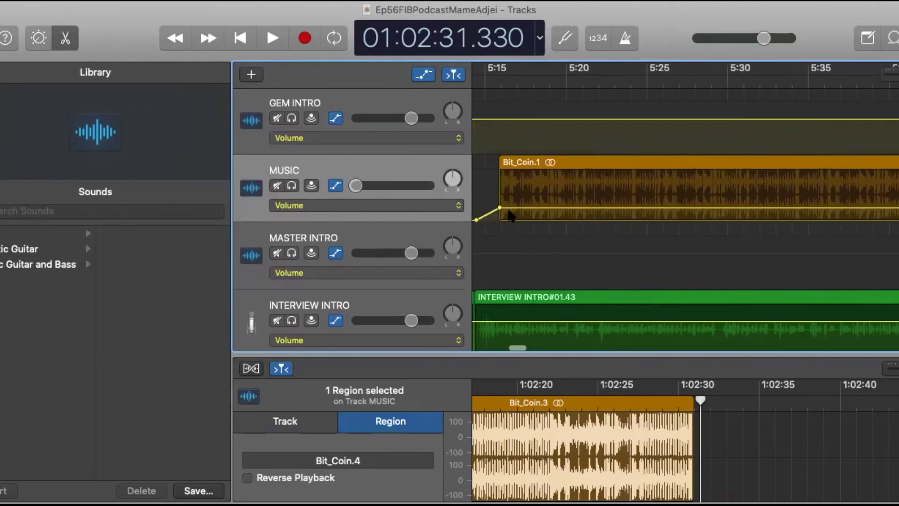
{"action": "scroll", "coordinate": [665, 209], "scroll_direction": "right", "scroll_amount": 15}
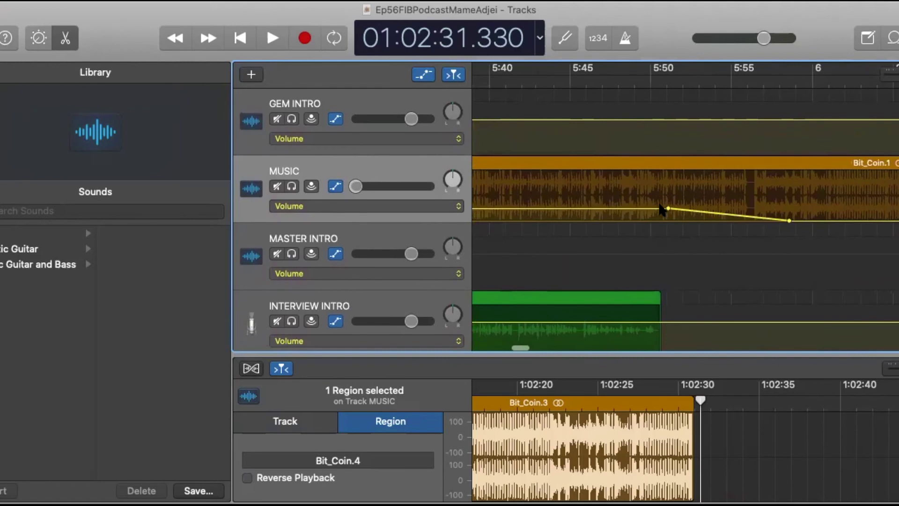
{"action": "scroll", "coordinate": [660, 209], "scroll_direction": "right", "scroll_amount": 3}
Undo the last edit, restoring Bit_Coin.3's length and the MUSIC track volume.
{"action": "scroll", "coordinate": [660, 209], "scroll_direction": "down", "scroll_amount": 3}
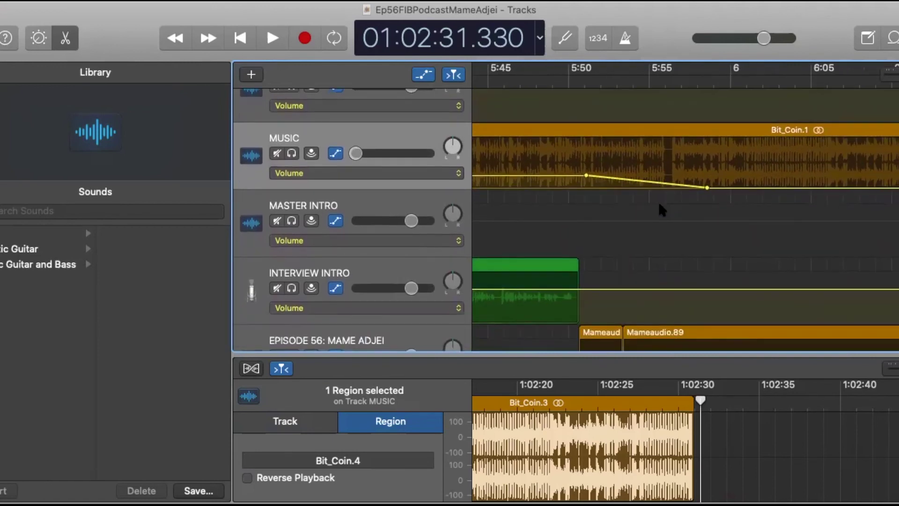
{"action": "scroll", "coordinate": [658, 210], "scroll_direction": "down", "scroll_amount": 2}
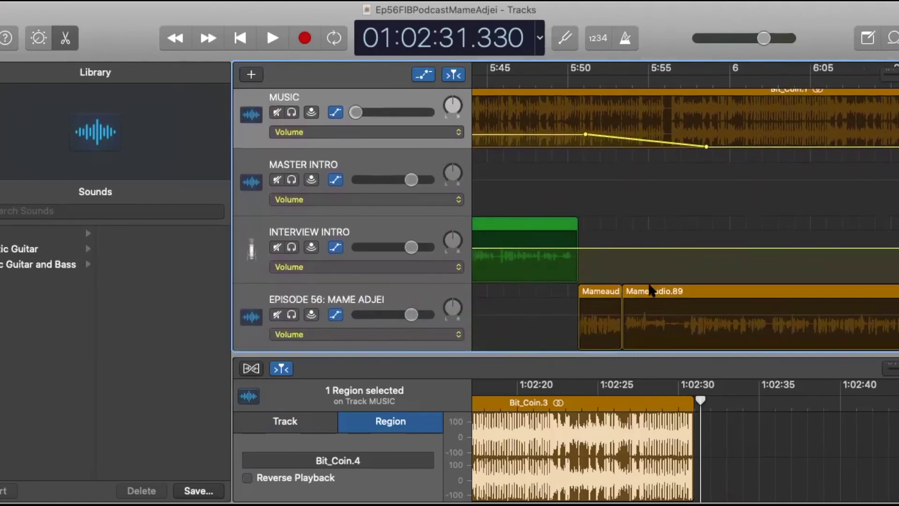
{"action": "scroll", "coordinate": [733, 265], "scroll_direction": "right", "scroll_amount": 20}
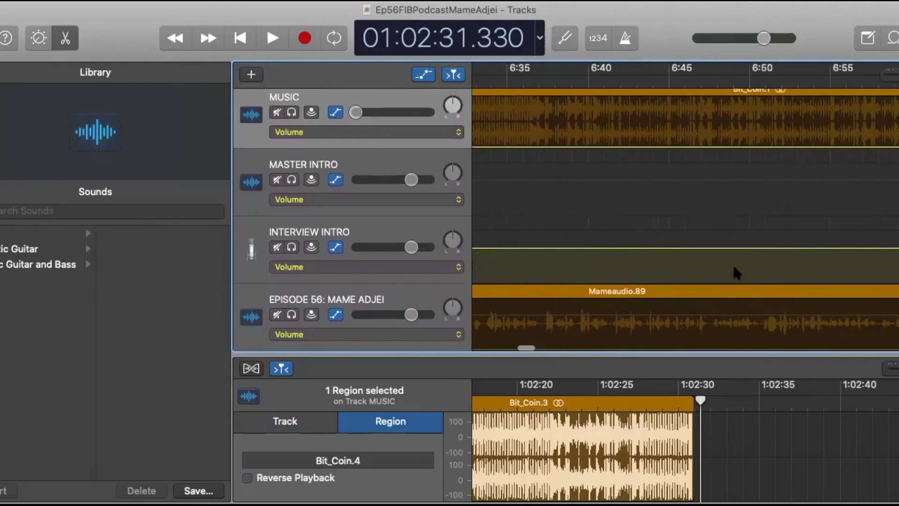
{"action": "scroll", "coordinate": [733, 265], "scroll_direction": "right", "scroll_amount": 20}
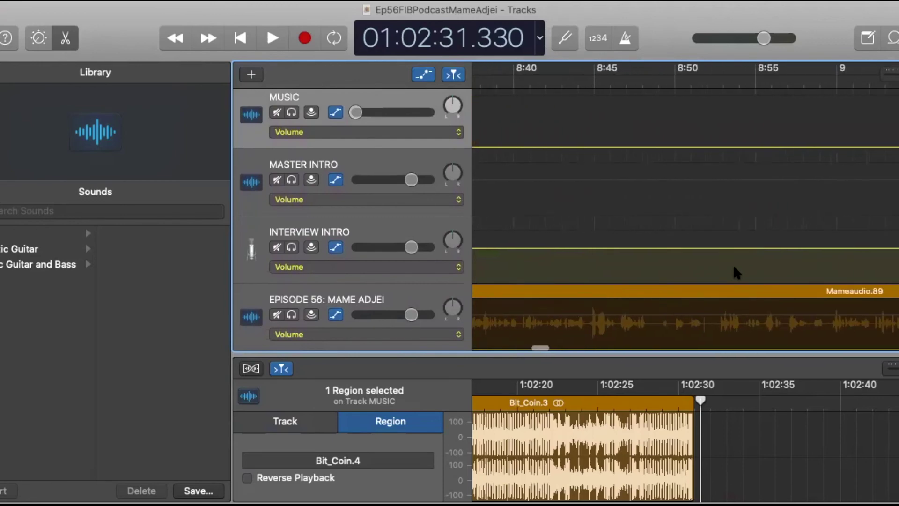
{"action": "scroll", "coordinate": [733, 265], "scroll_direction": "down", "scroll_amount": 1}
{"action": "key", "text": "super+z"}
{"action": "key", "text": "super+z"}
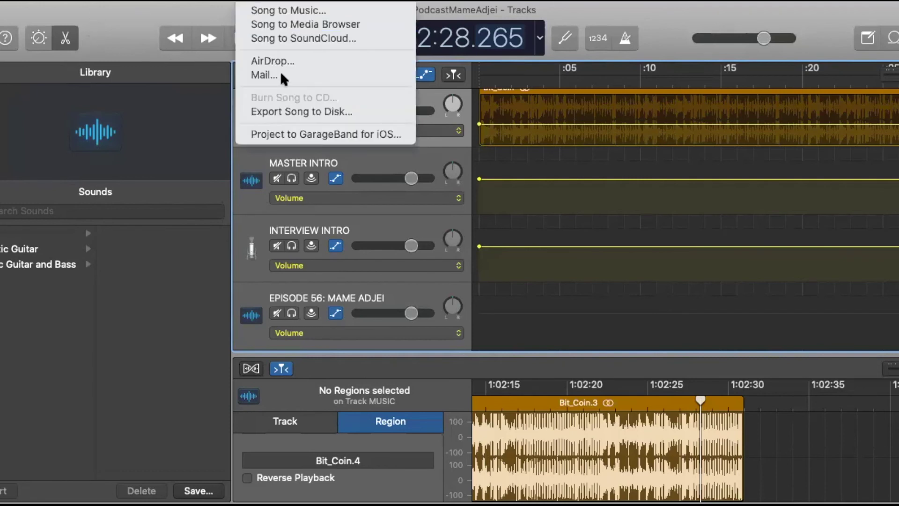
Open Export Song to Disk, set to MP3 at High Quality (192 kBit/s).
{"action": "left_click", "coordinate": [279, 113]}
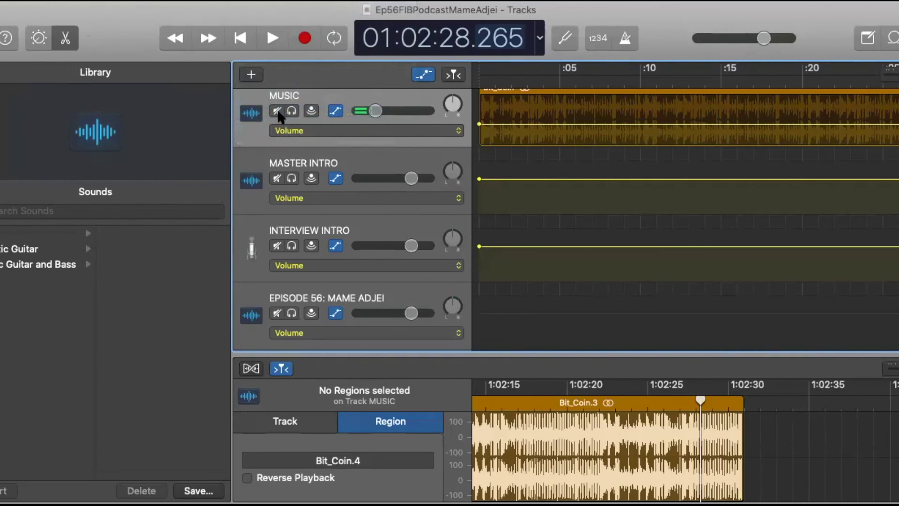
{"action": "key", "text": "super+e"}
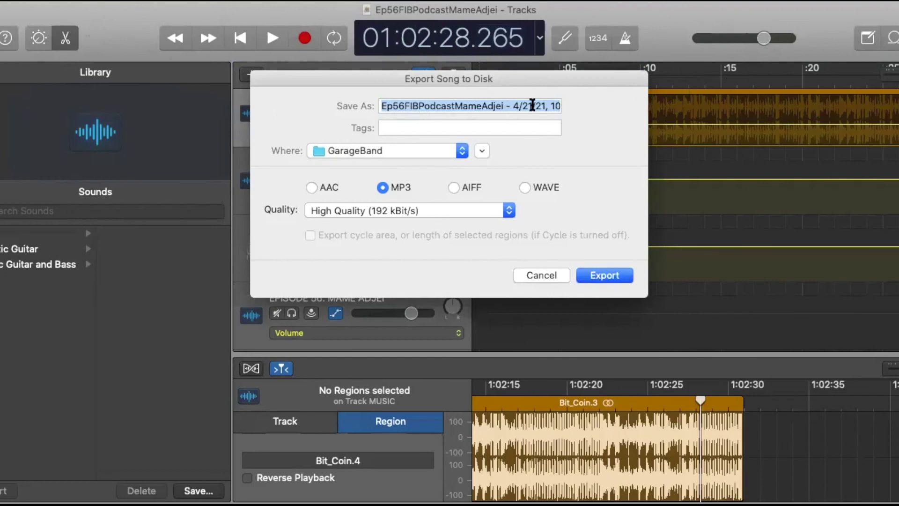
Strip the date and time stamp from the file name, target the Desktop, and export the MP3.
{"action": "left_click", "coordinate": [507, 106]}
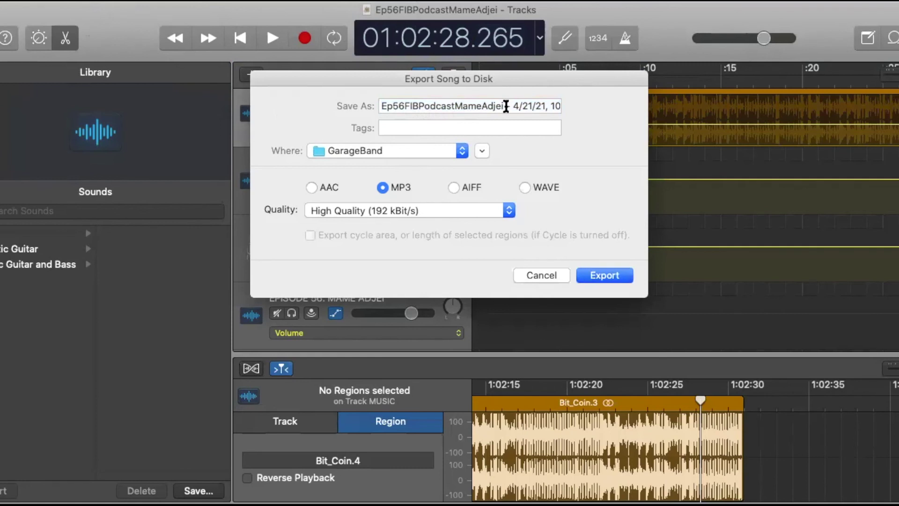
{"action": "left_click_drag", "start_coordinate": [506, 106], "coordinate": [724, 118]}
{"action": "key", "text": "BackSpace"}
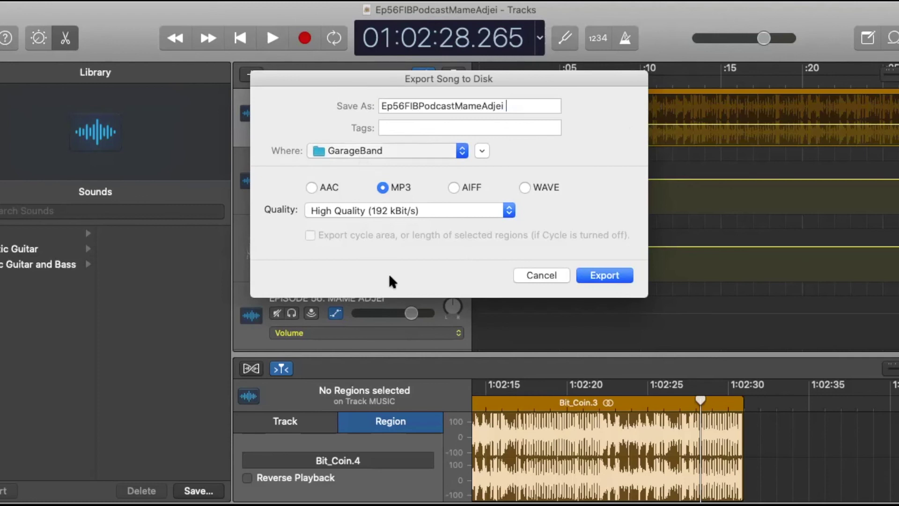
{"action": "key", "text": "super+d"}
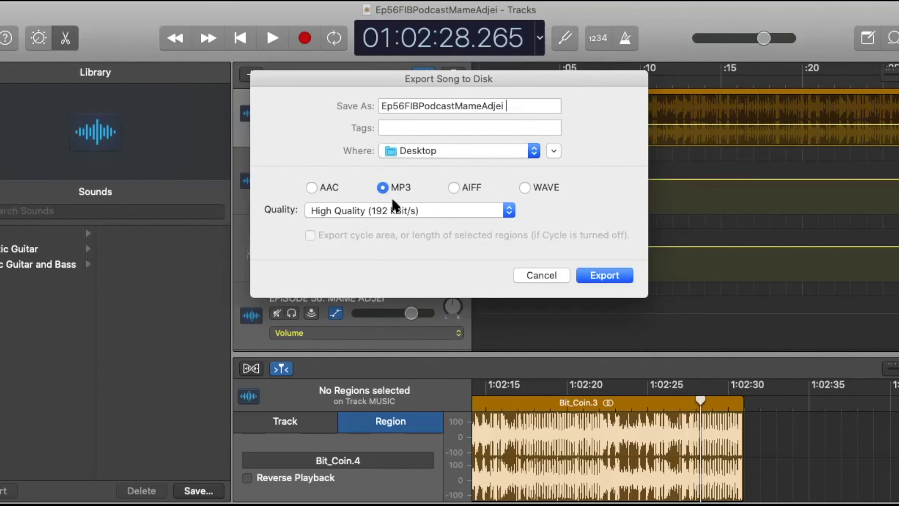
{"action": "left_click", "coordinate": [609, 276]}
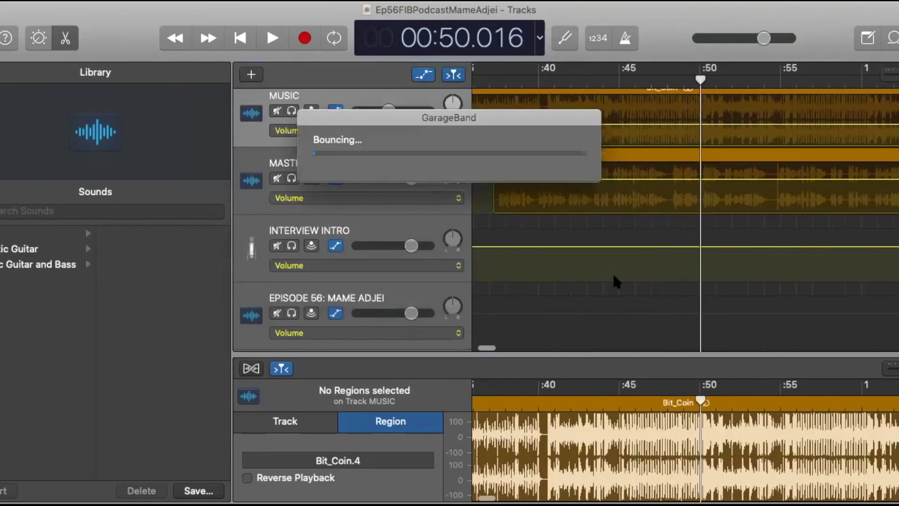